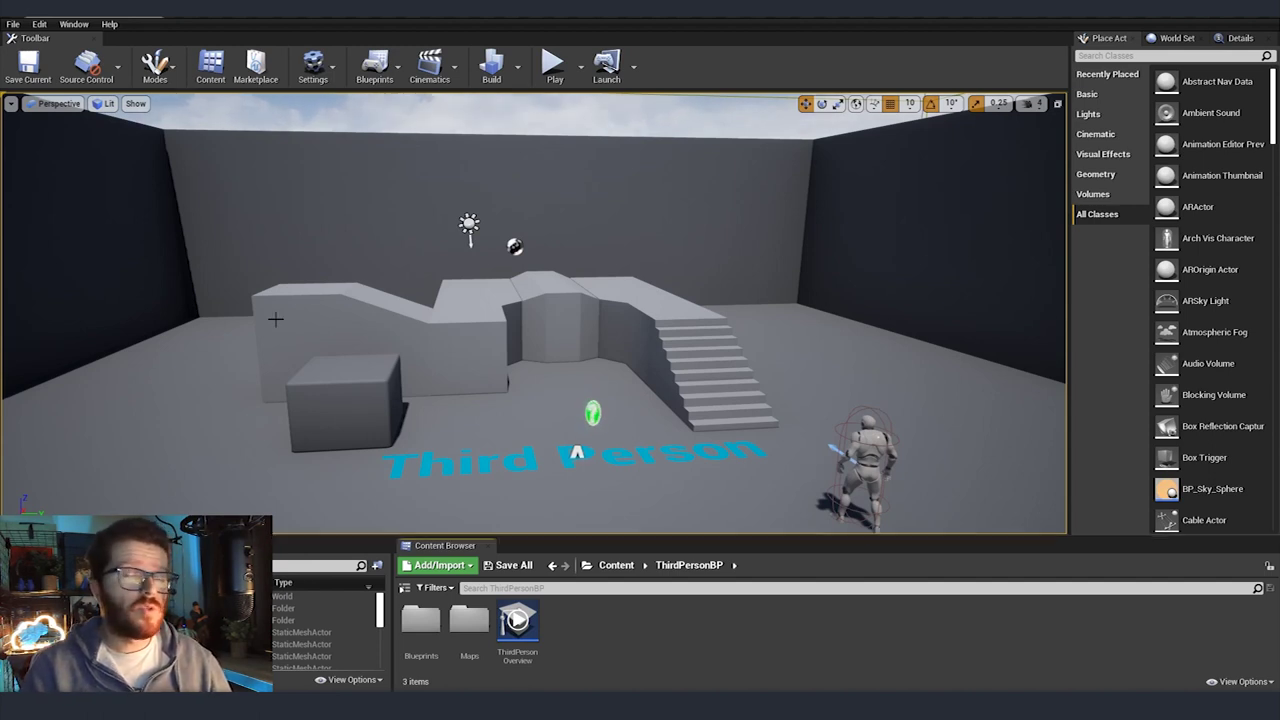
Step: Find the experimental Water plugin by searching the plugins for "water" and enable it
click(39, 24)
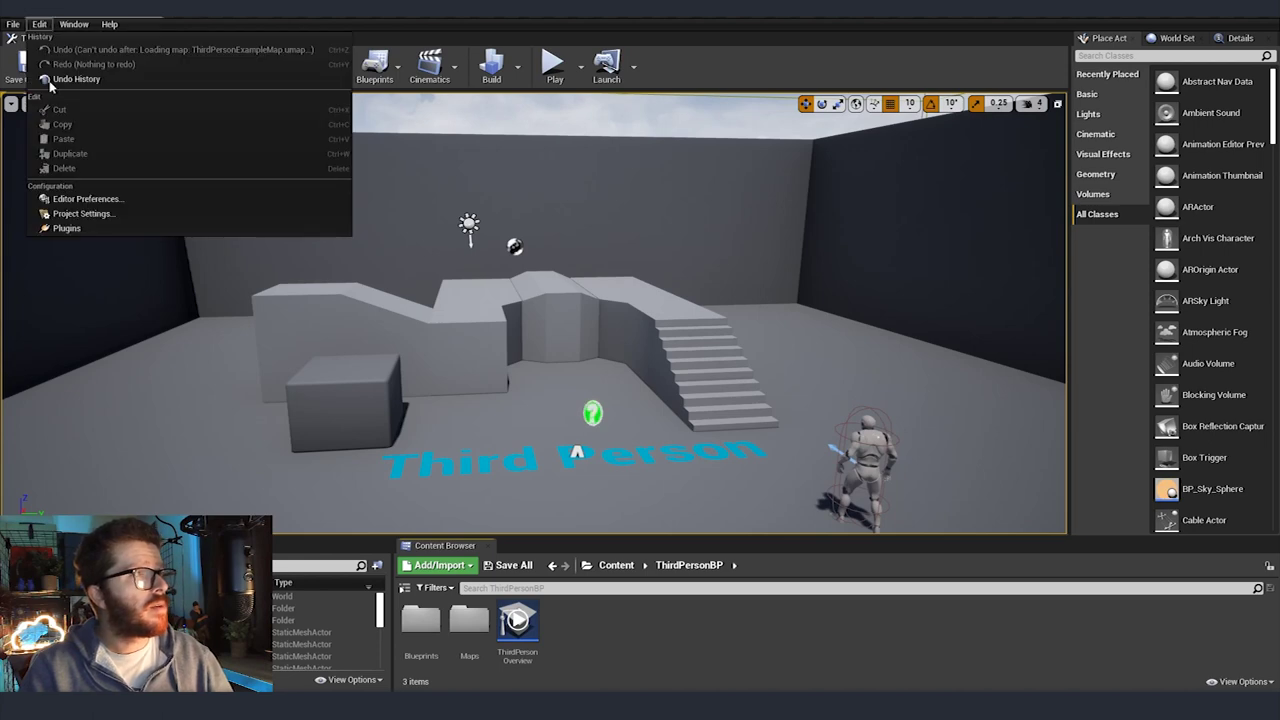
click(75, 231)
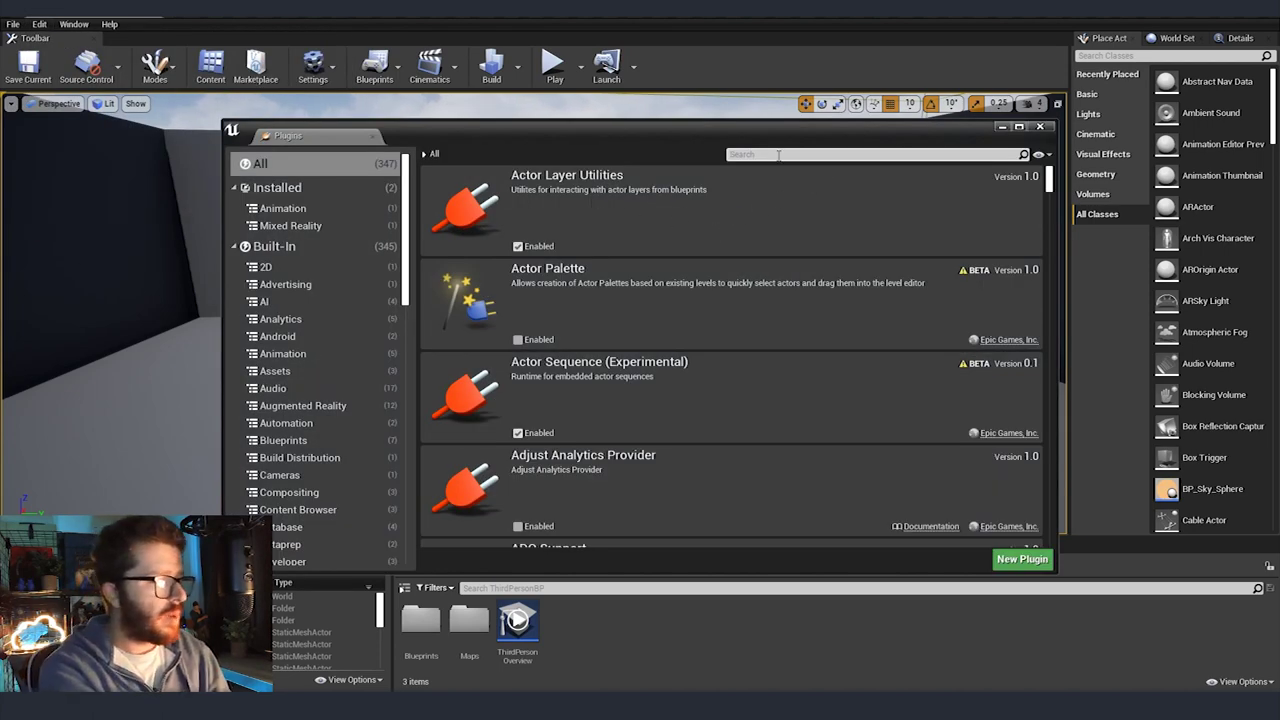
text(water)
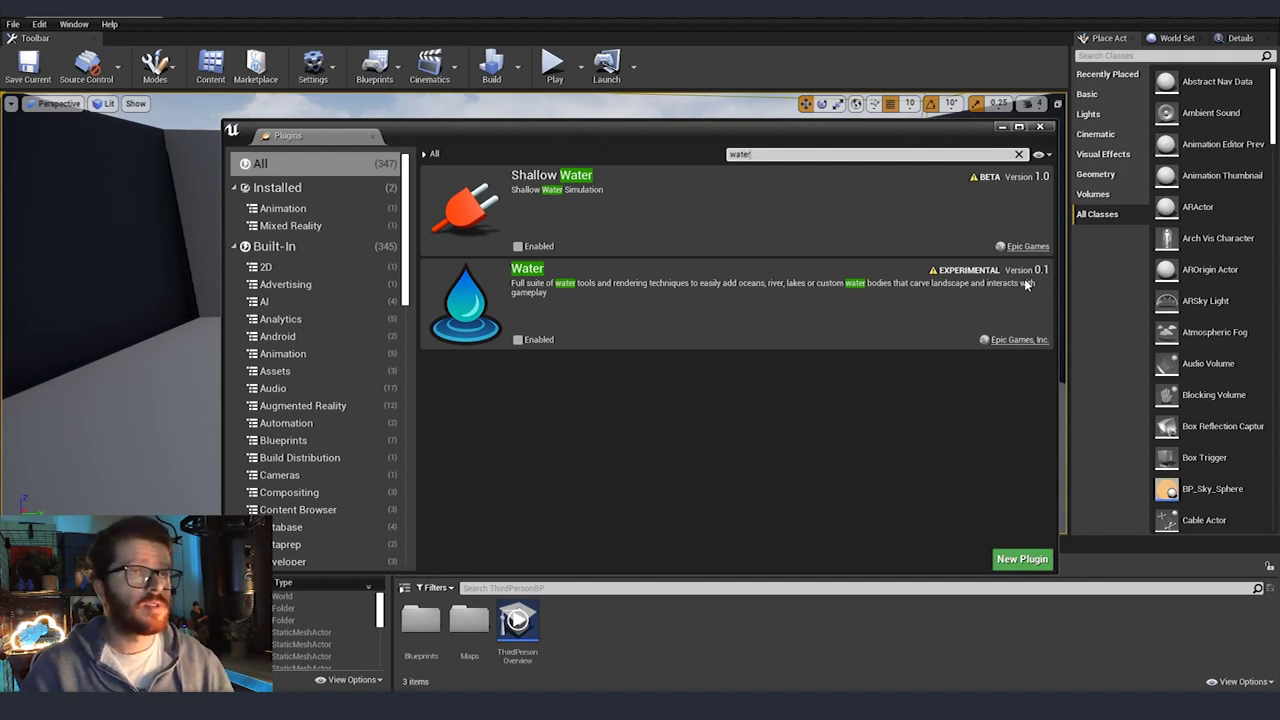
click(517, 339)
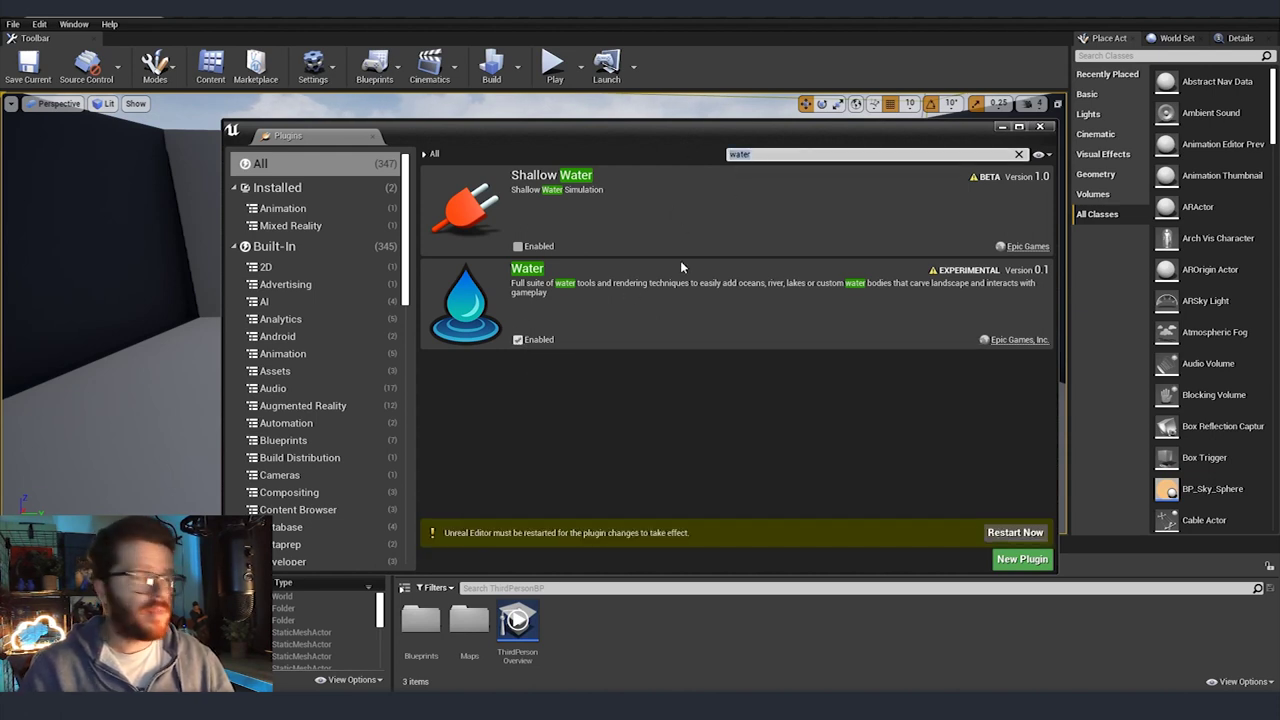
Step: Enable the beta Landmass plugin, restart the editor to apply the plugin changes, and close the plugin browser
text(land)
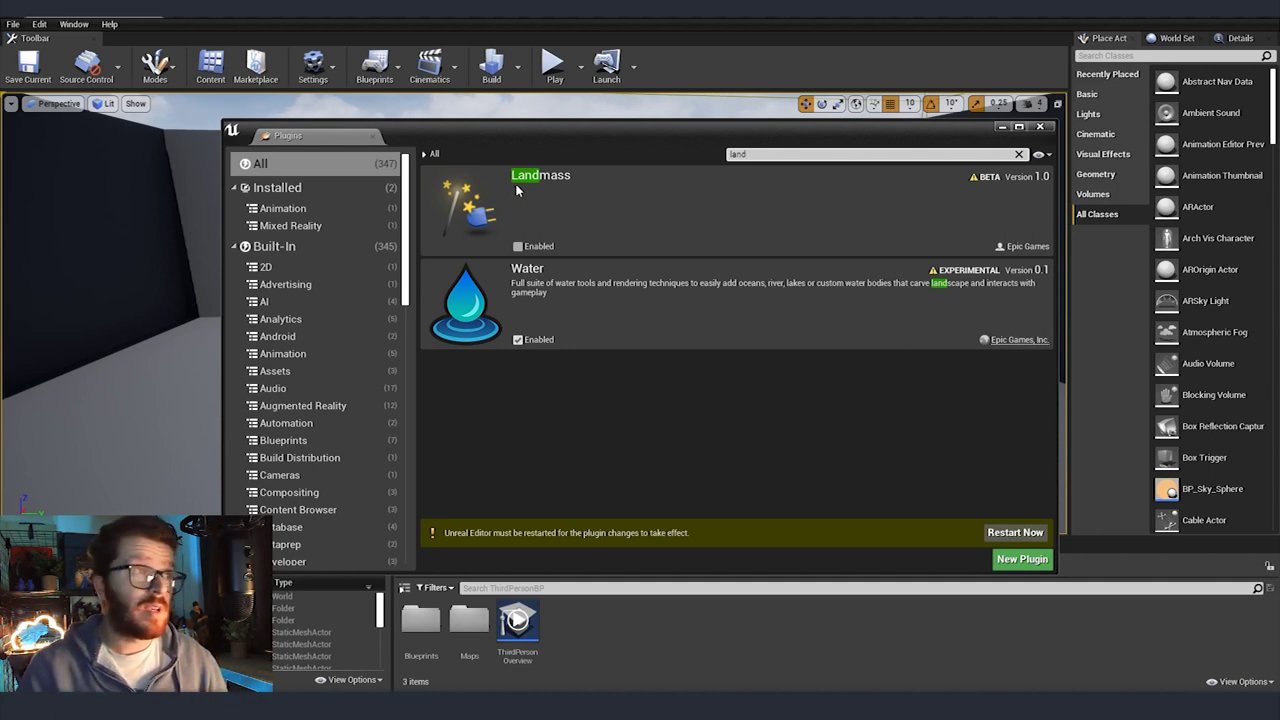
click(517, 247)
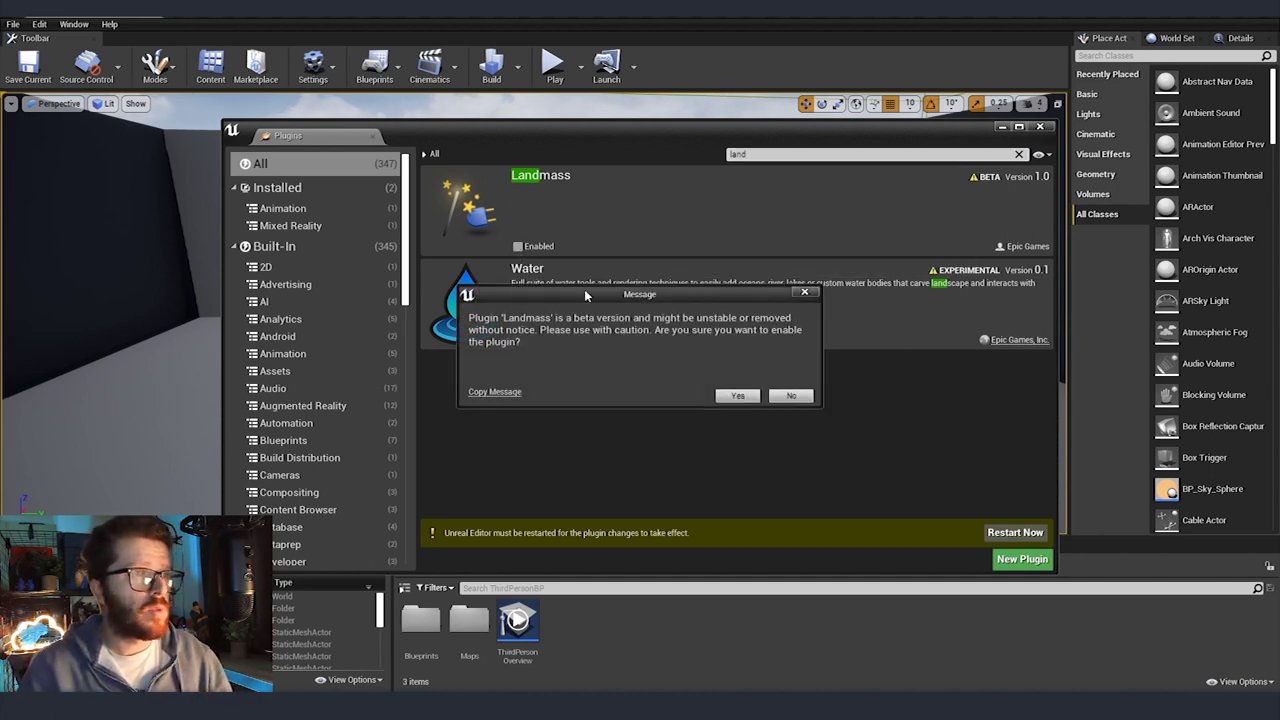
click(738, 396)
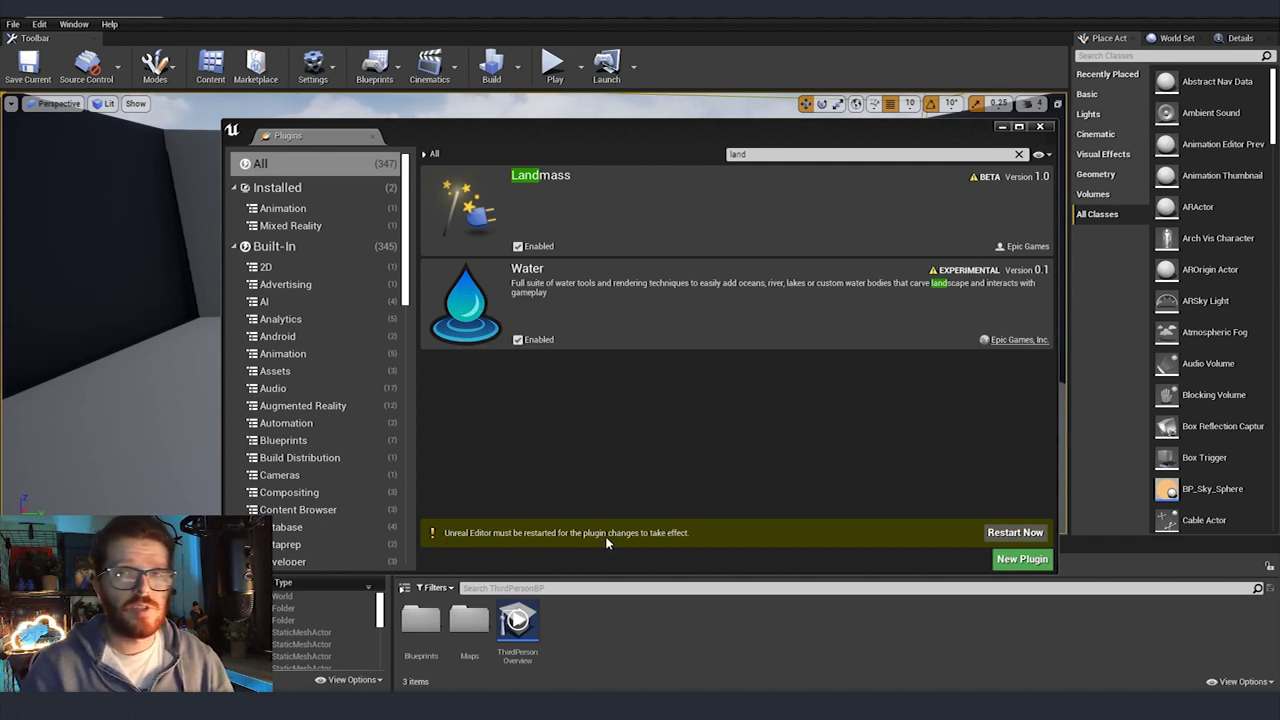
click(1014, 533)
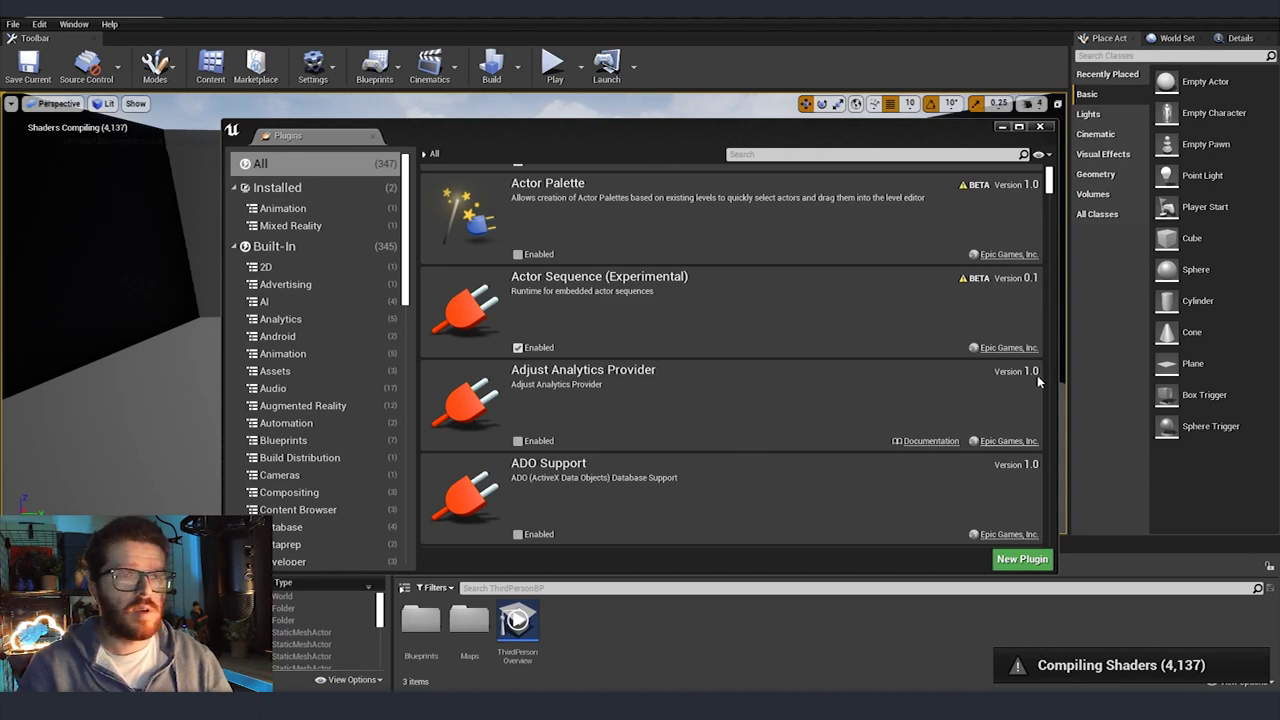
click(1041, 127)
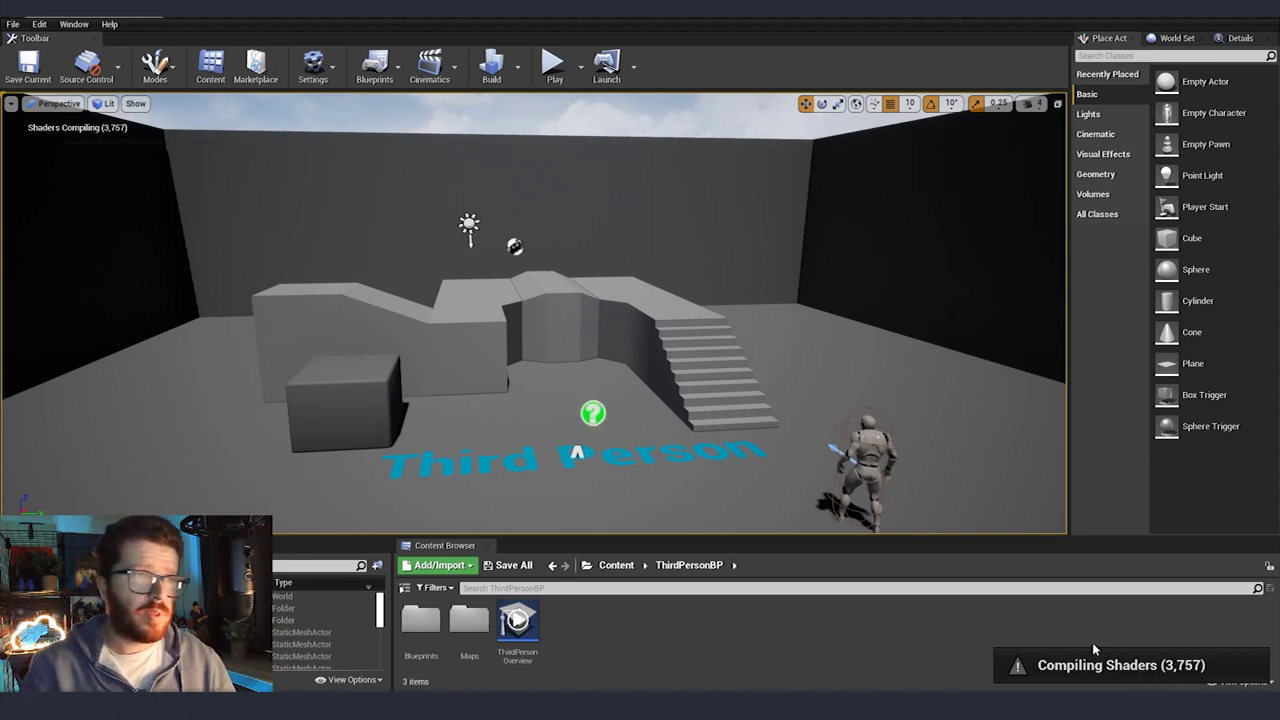
Step: Create a new level from the TimeOfDay template
click(13, 25)
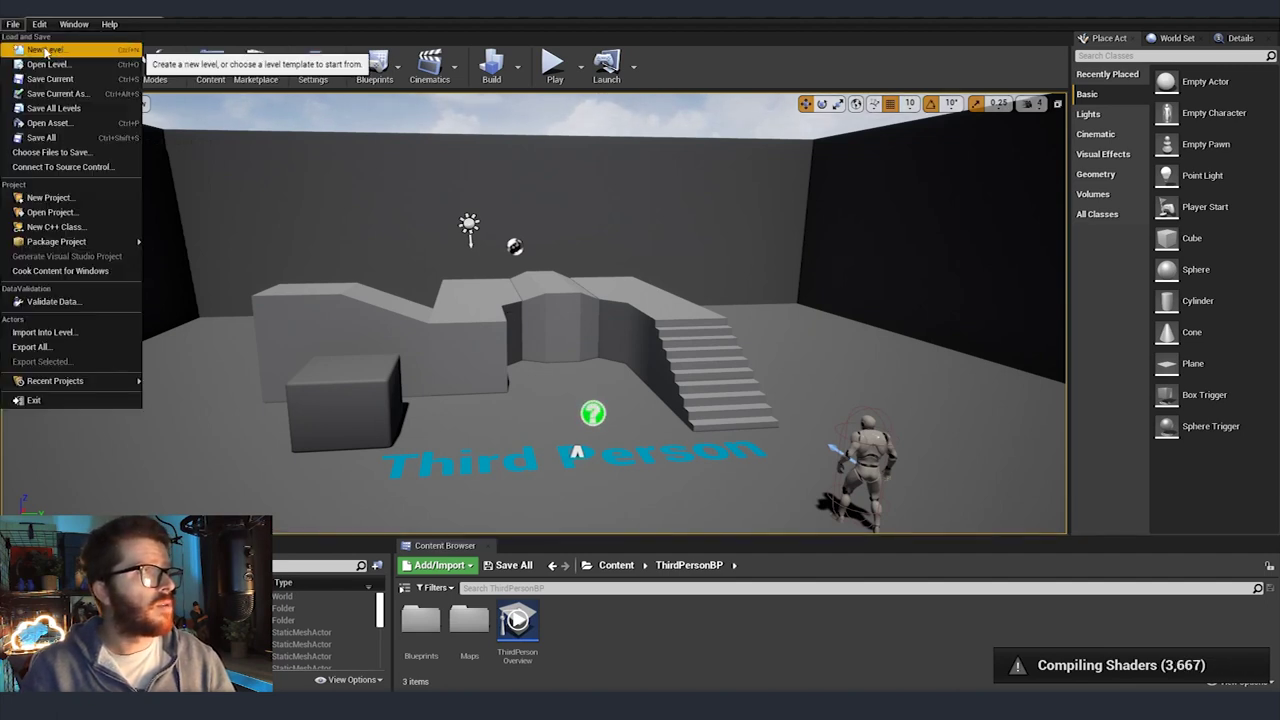
click(44, 51)
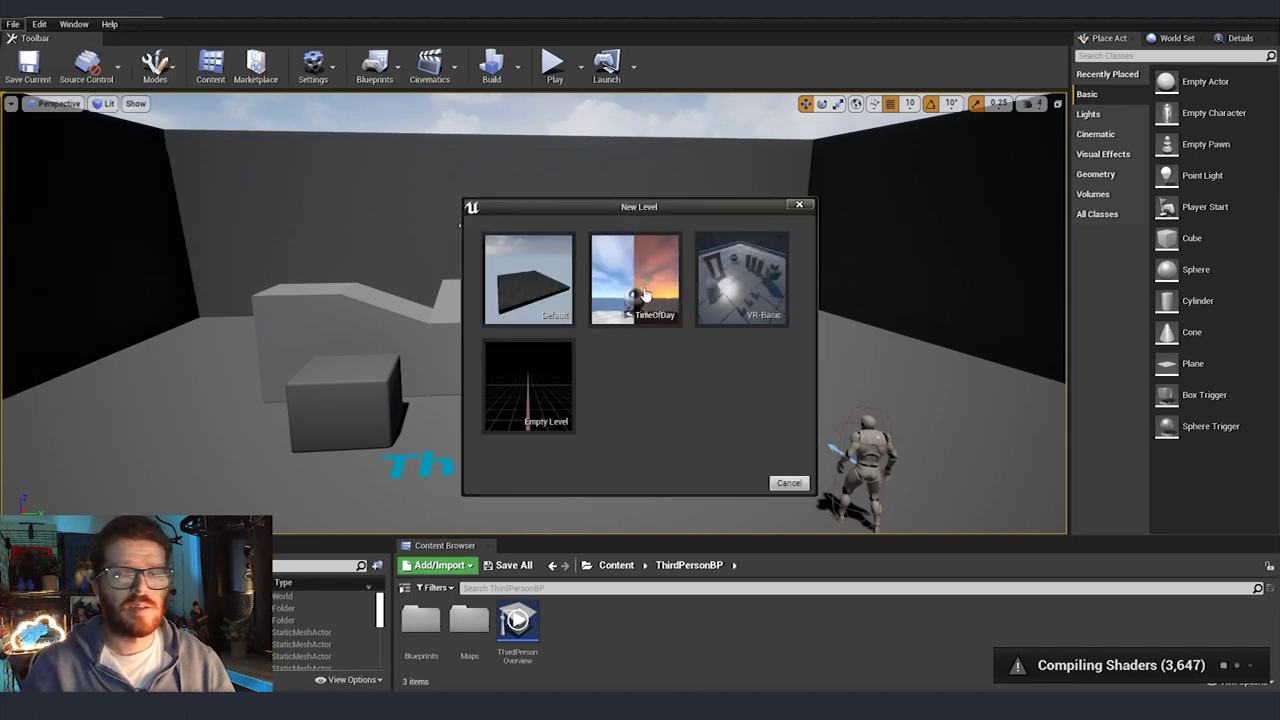
click(646, 300)
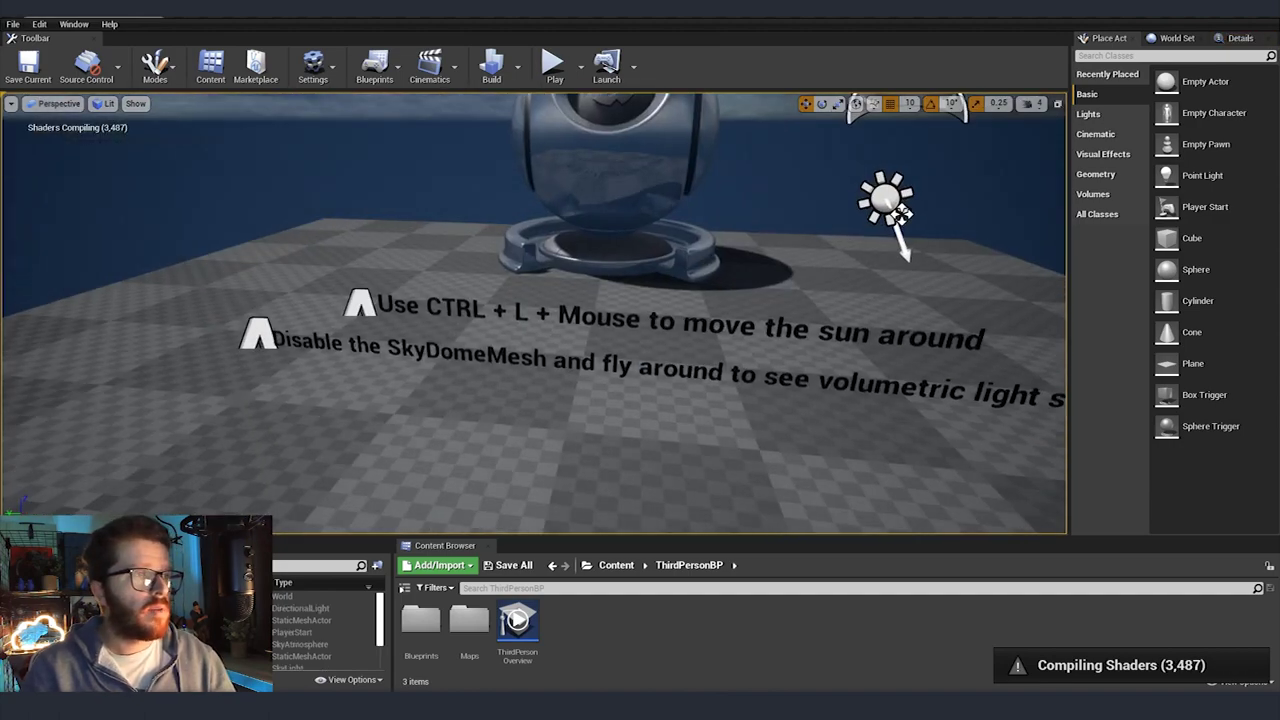
Step: Delete the checkered floor platform under the sphere in the new level
scroll(608, 387, down, 10)
click(608, 387)
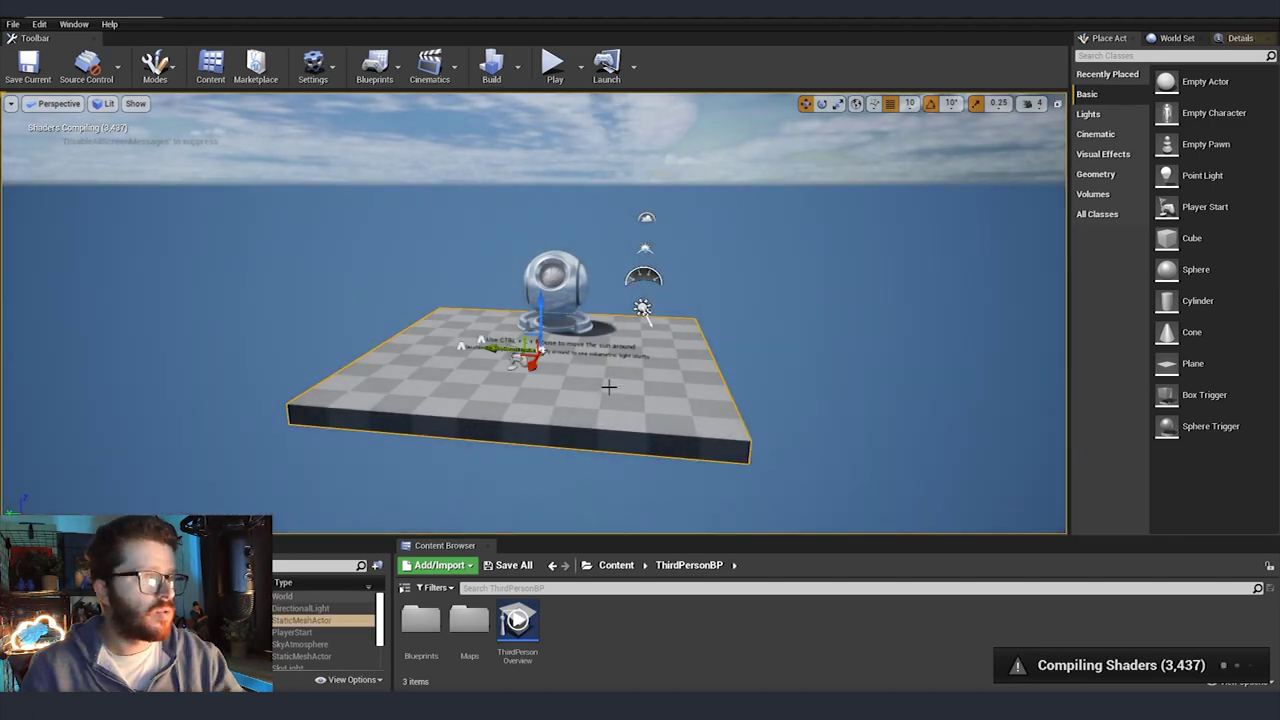
key(Delete)
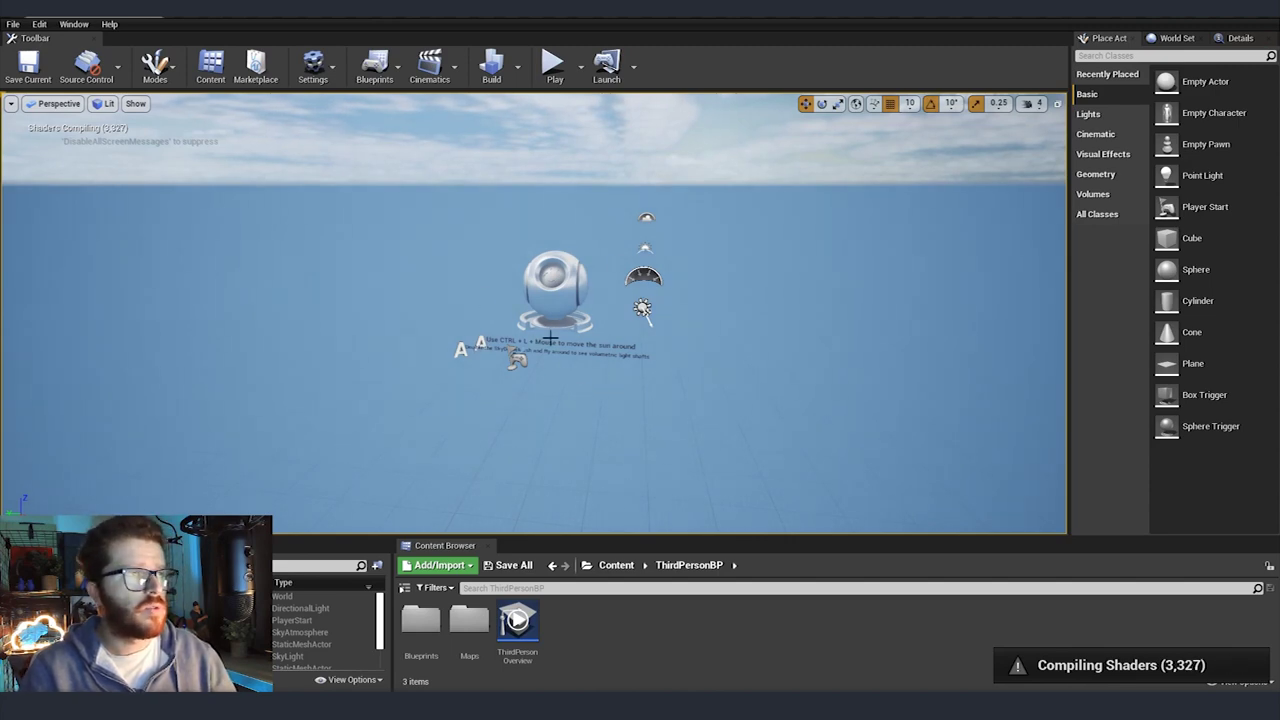
Step: Create a new landscape with the default size, 63x63 quad sections and no material
right_drag(570, 346, 636, 331)
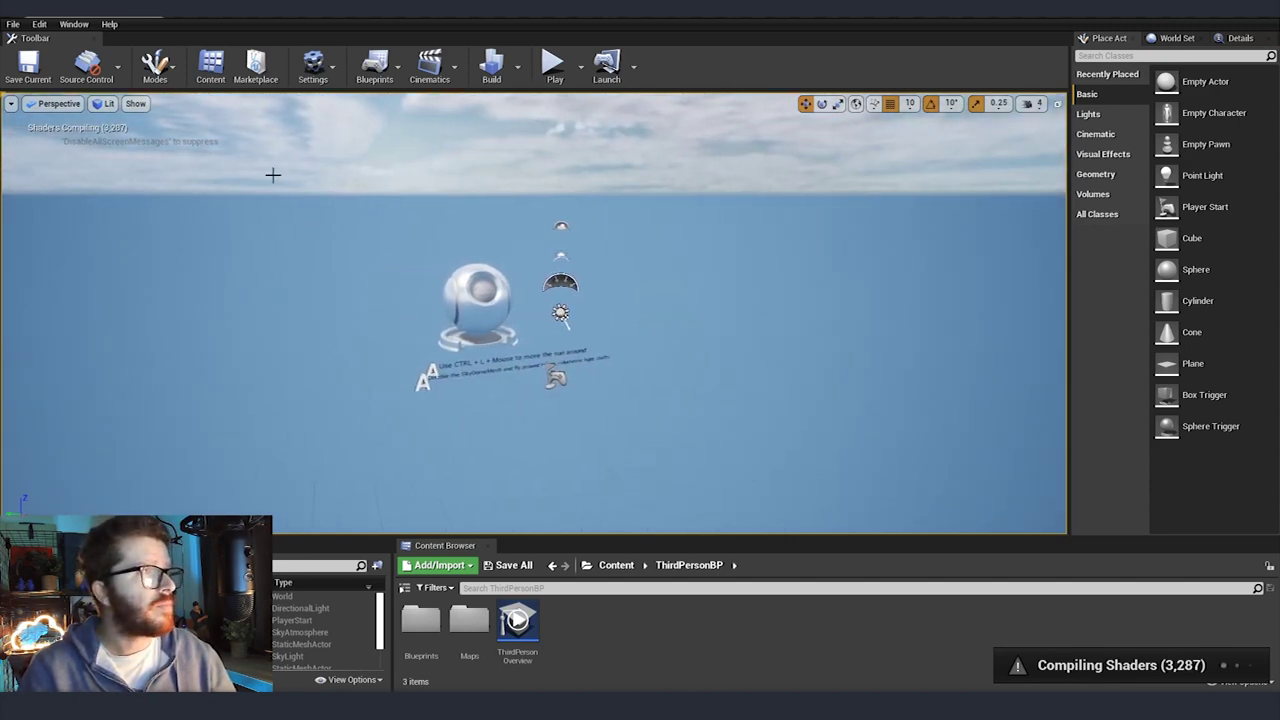
click(160, 68)
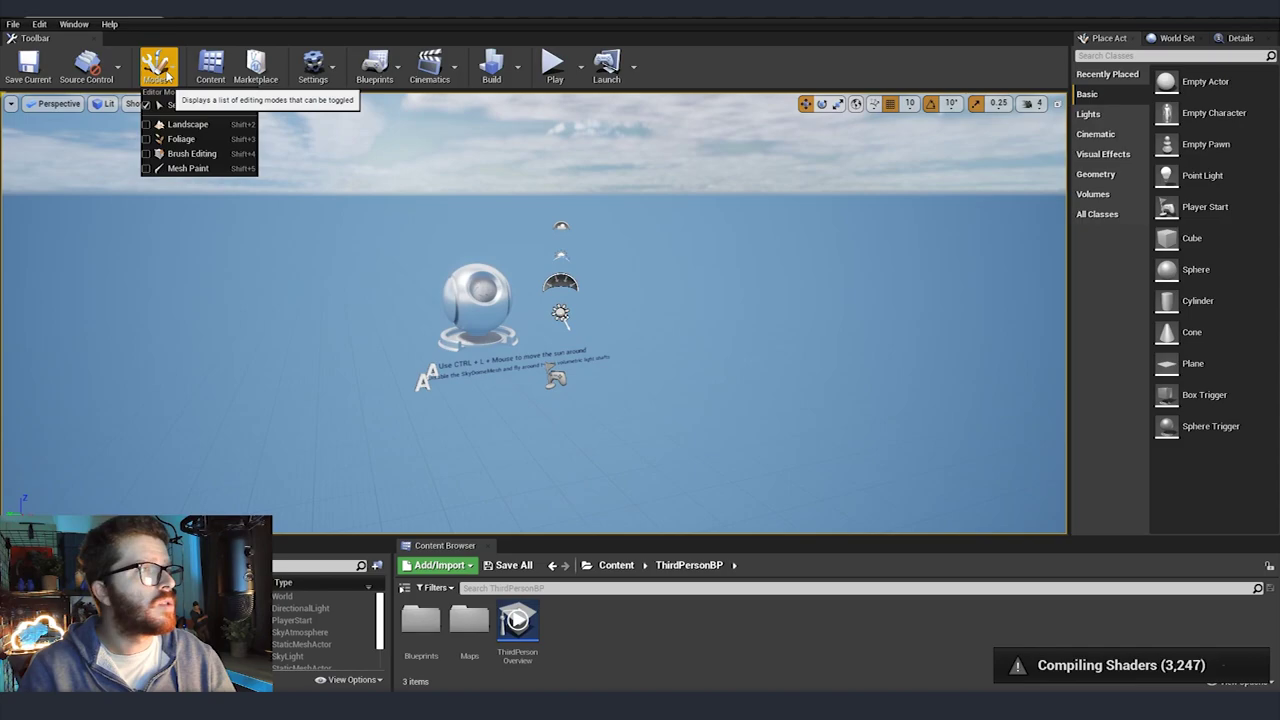
click(191, 123)
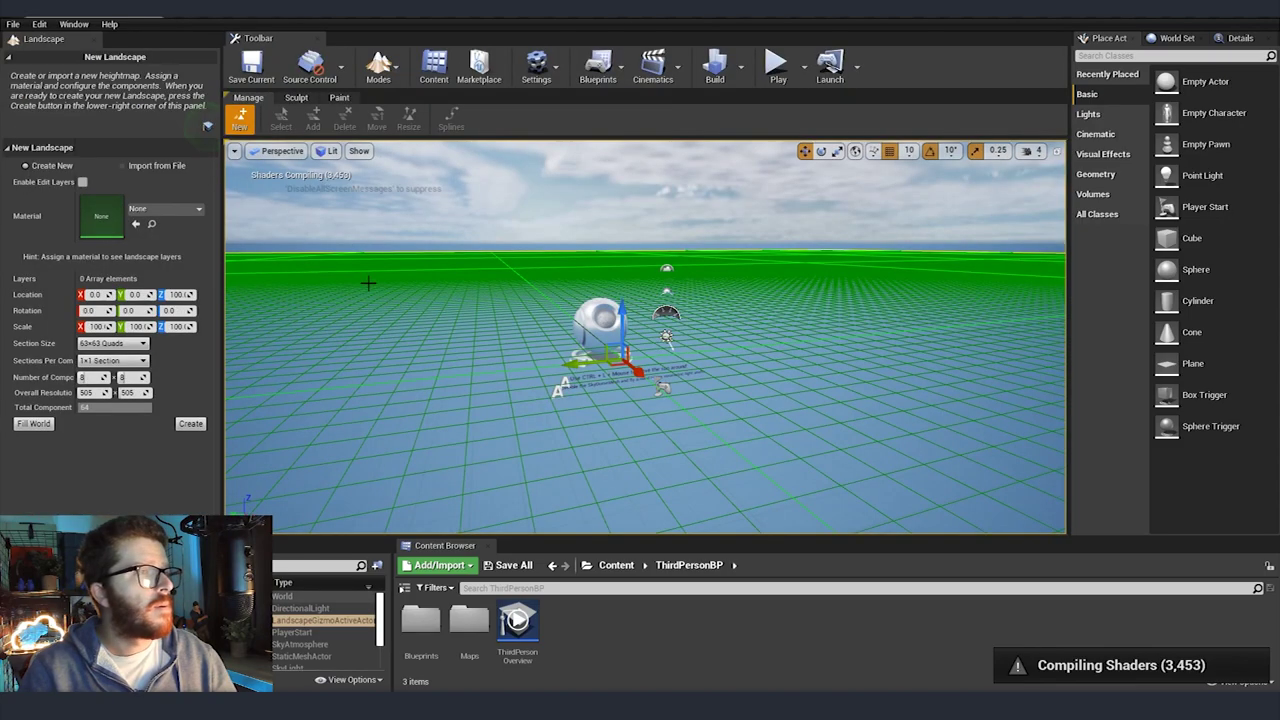
right_drag(640, 336, 719, 240)
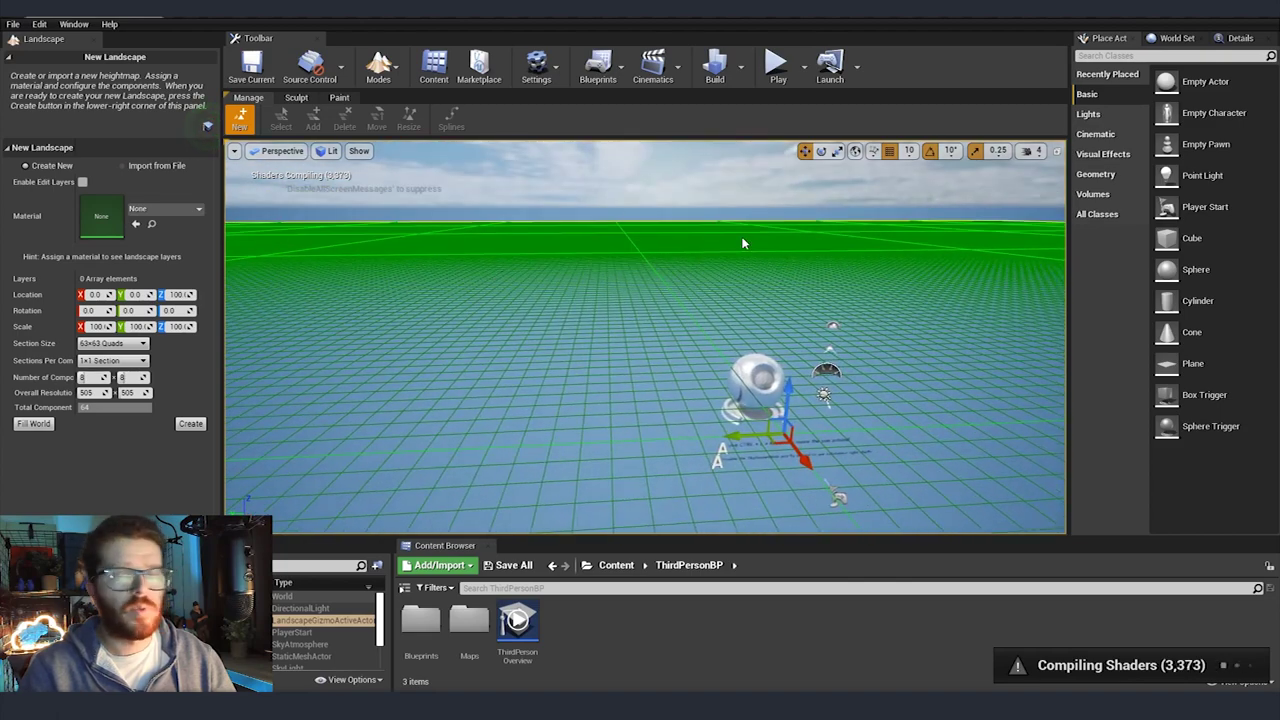
right_drag(719, 240, 798, 226)
click(195, 423)
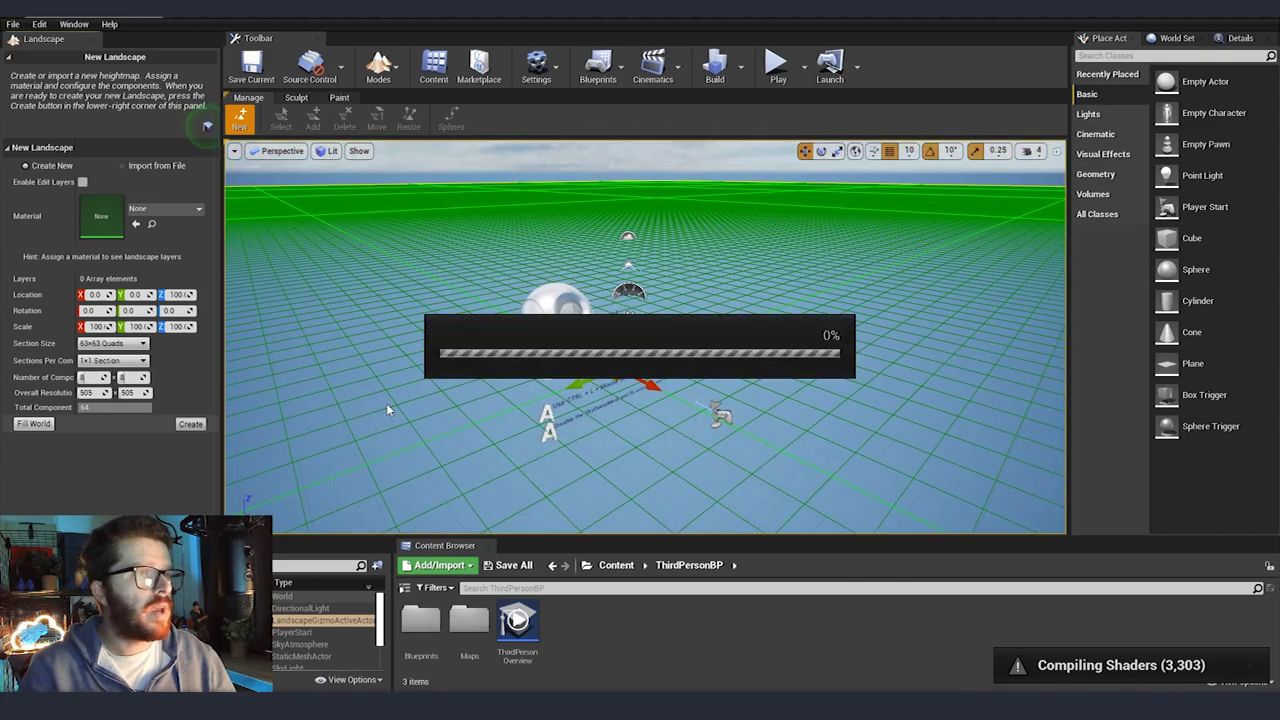
mouse_move(640, 320)
right_down()
mouse_move(640, 344)
mouse_move(640, 264)
mouse_move(640, 344)
mouse_move(670, 346)
right_up()
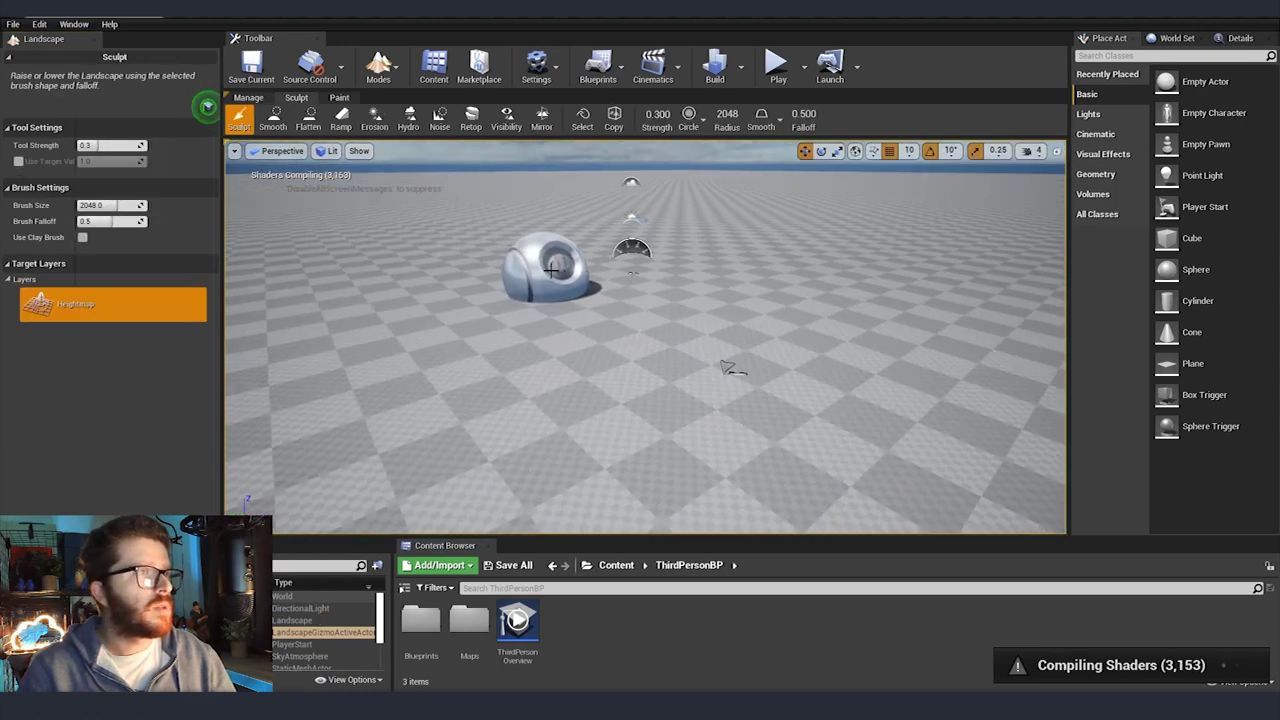
Step: Return to selection mode and delete the two instruction text actors below the landscape surface
click(380, 66)
click(383, 106)
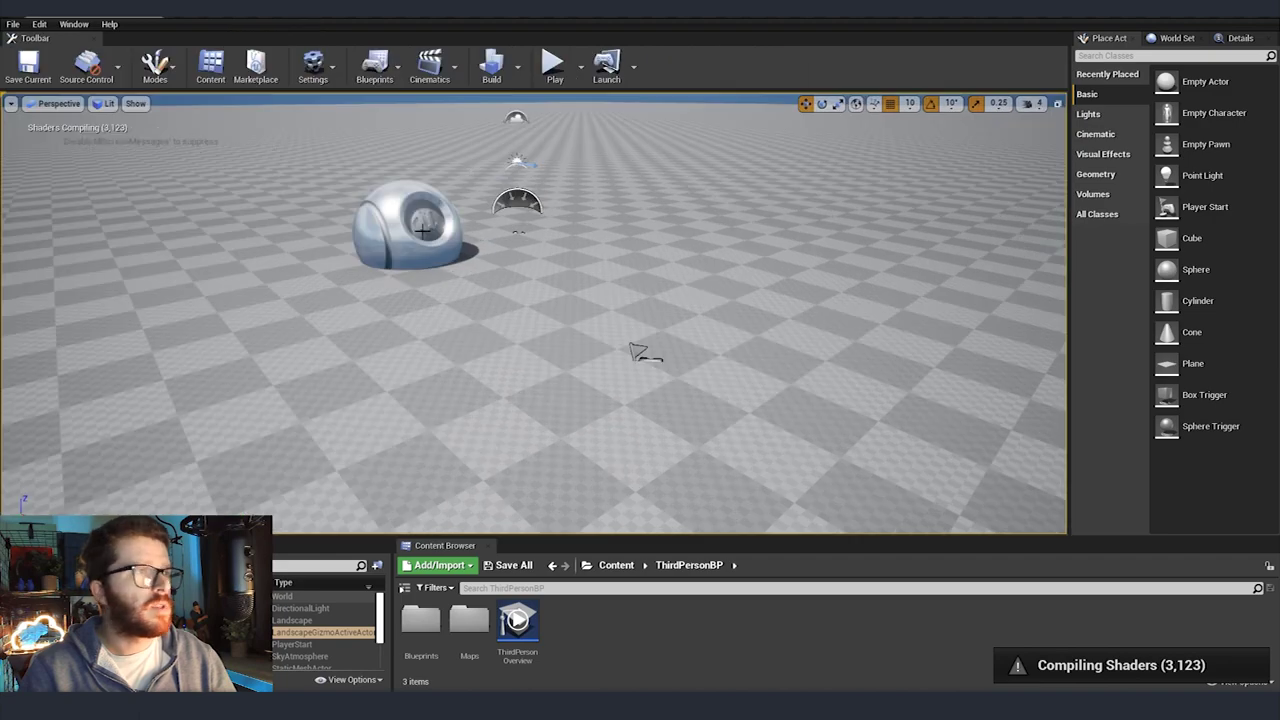
mouse_move(608, 346)
right_down()
mouse_move(668, 266)
mouse_move(640, 346)
mouse_move(620, 286)
mouse_move(608, 346)
mouse_move(628, 322)
mouse_move(620, 400)
mouse_move(608, 346)
right_up()
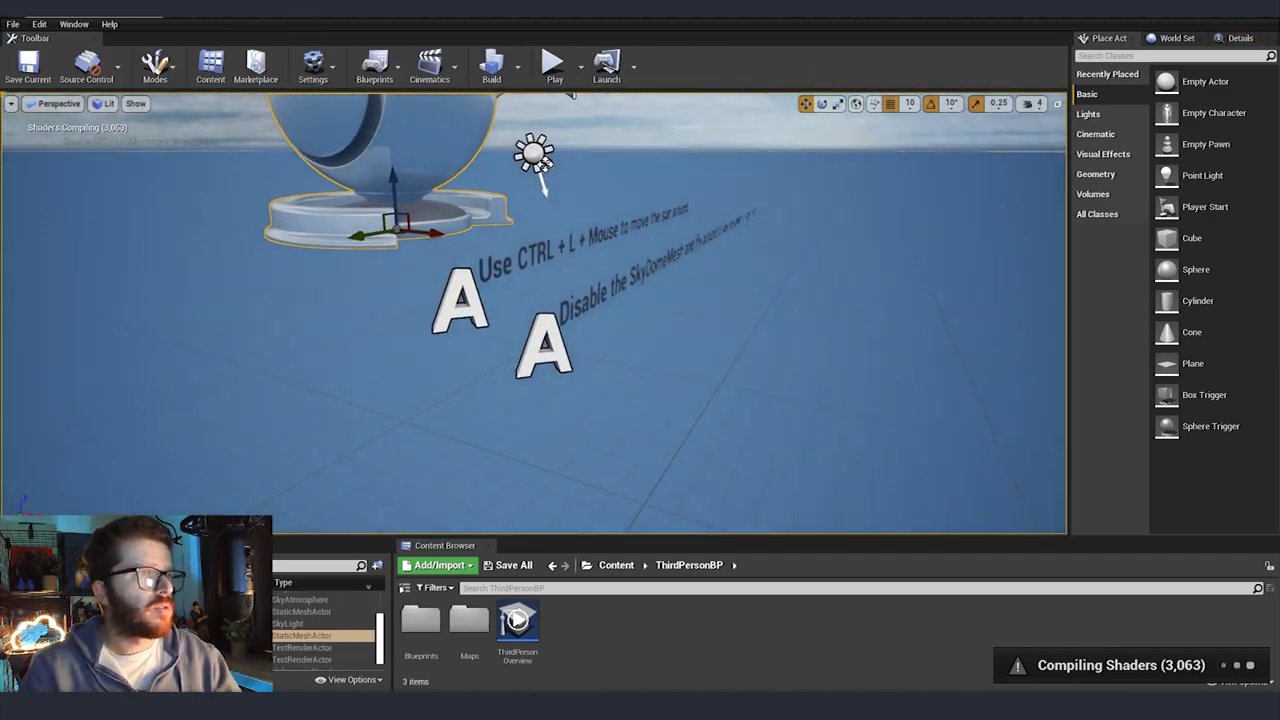
click(554, 333)
key(Delete)
click(465, 283)
key(Delete)
Step: Select the light, sky and cloud actors, the sphere and the player start together, and raise them above the landscape
click(531, 168)
mouse_move(531, 168)
right_down()
mouse_move(556, 124)
mouse_move(531, 200)
mouse_move(531, 150)
right_up()
ctrl+click(540, 240)
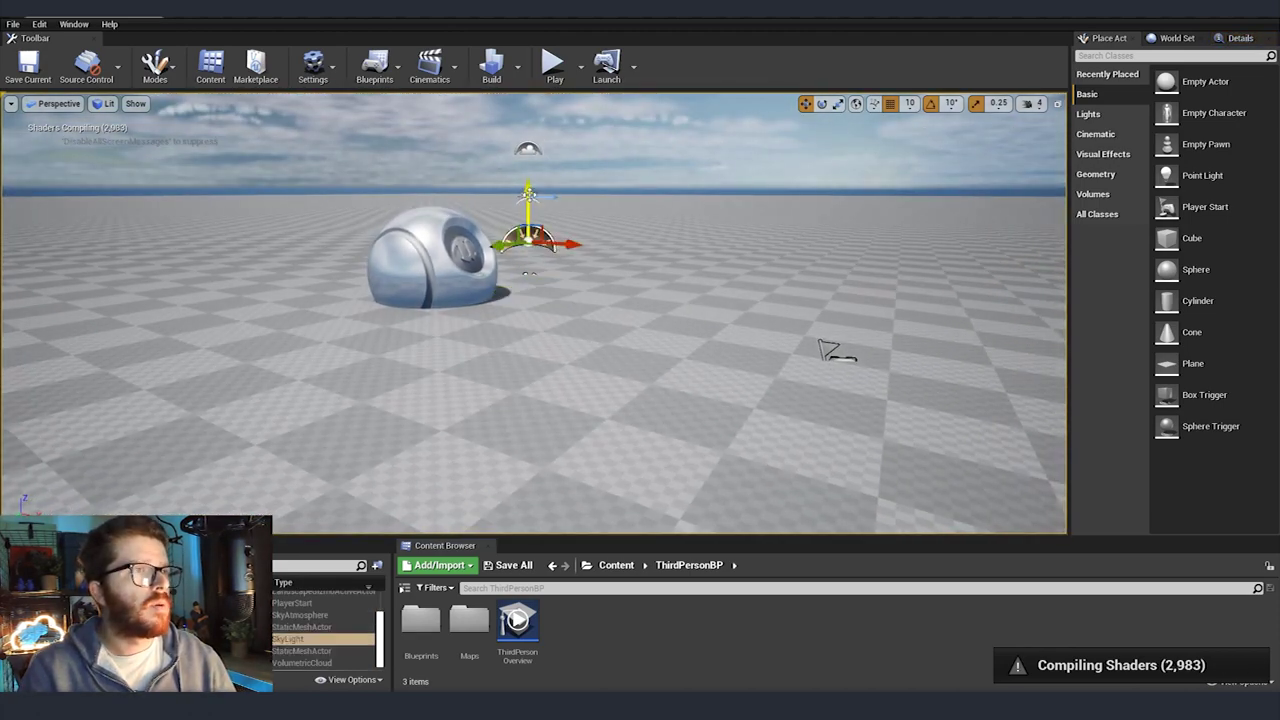
ctrl+click(532, 197)
ctrl+click(537, 148)
ctrl+click(478, 262)
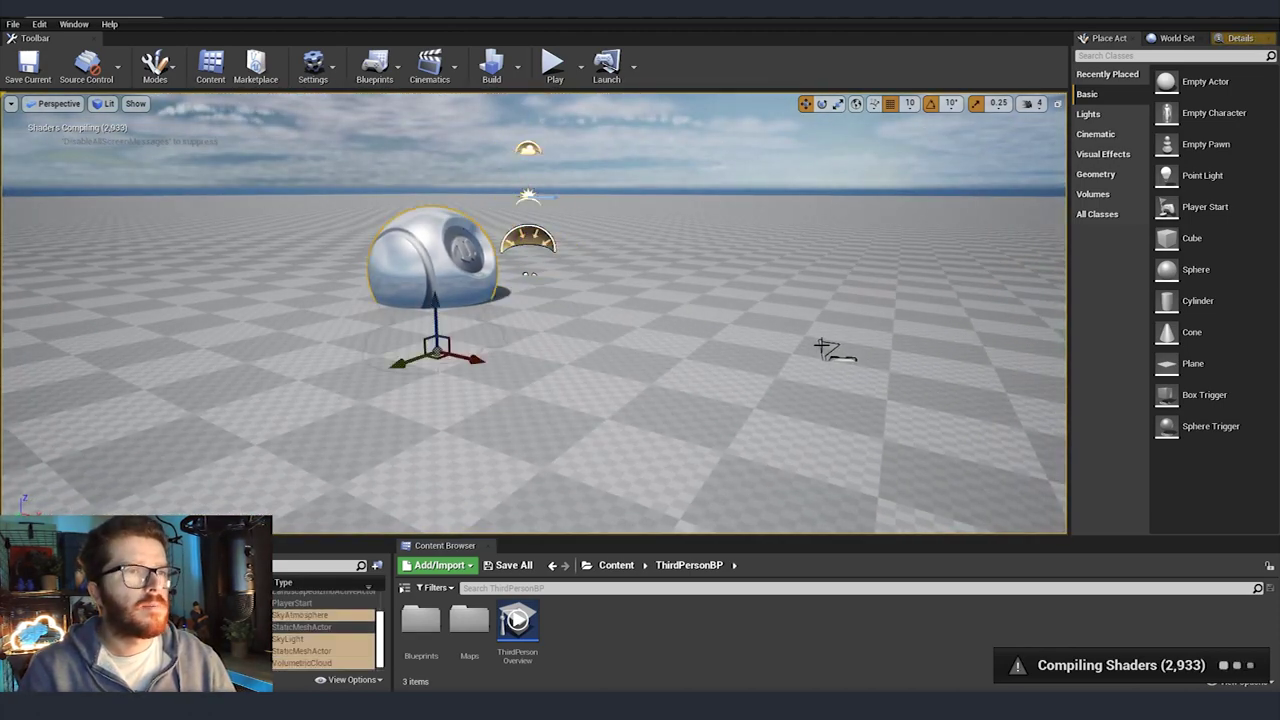
ctrl+click(822, 349)
right_drag(822, 349, 816, 355)
key(f)
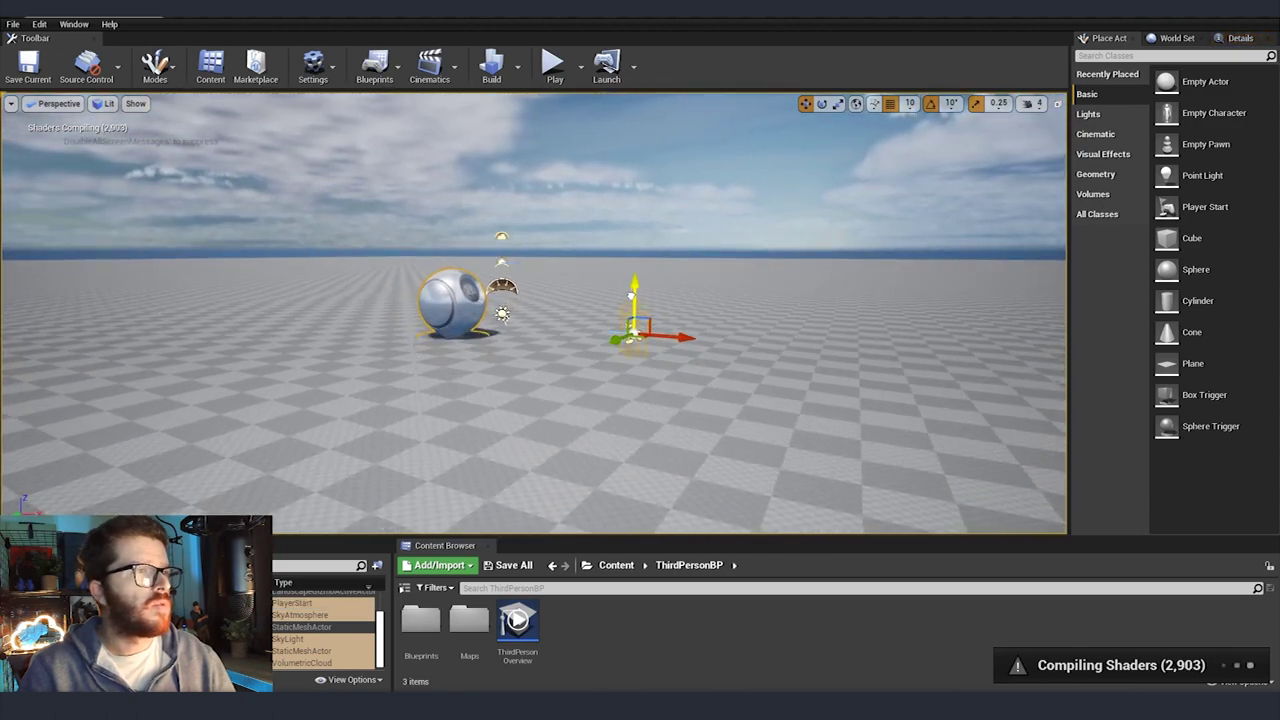
drag(630, 257, 644, 177)
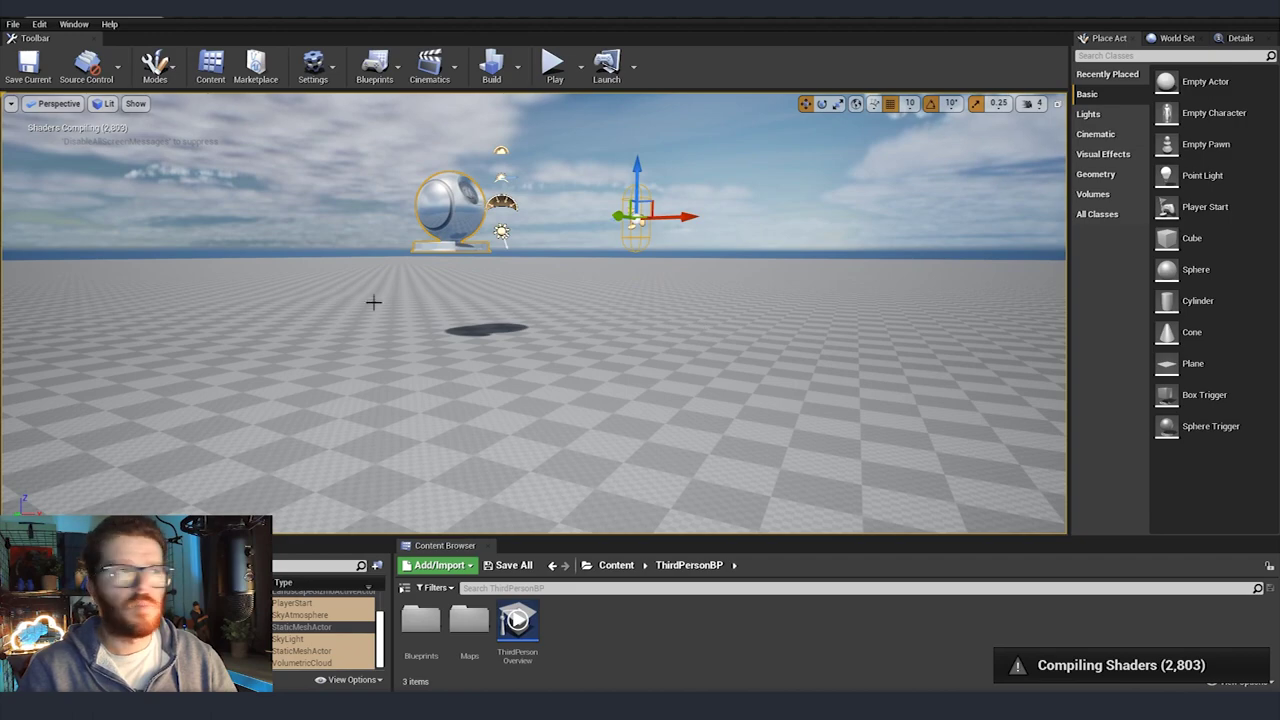
Step: Sculpt gentle hills into the landscape around the sphere with tool strength 0.3, brush size 2048 and falloff 0.5
right_drag(371, 297, 355, 330)
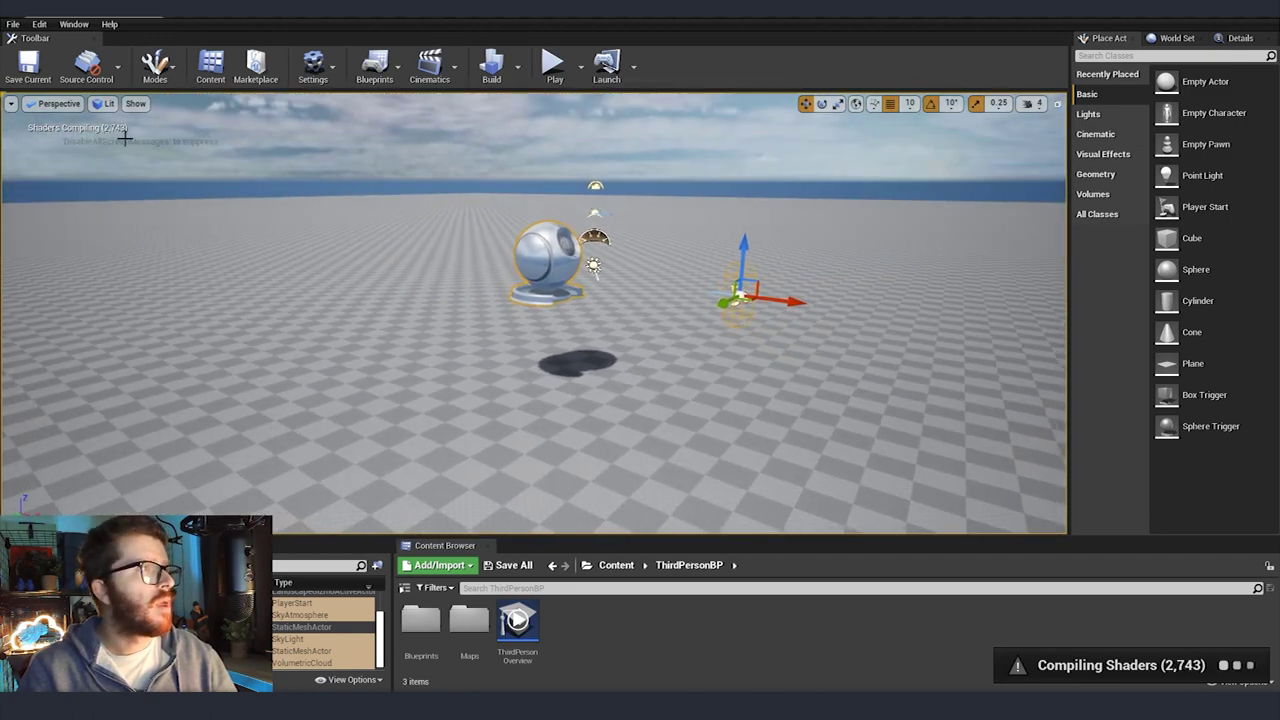
click(155, 65)
click(180, 123)
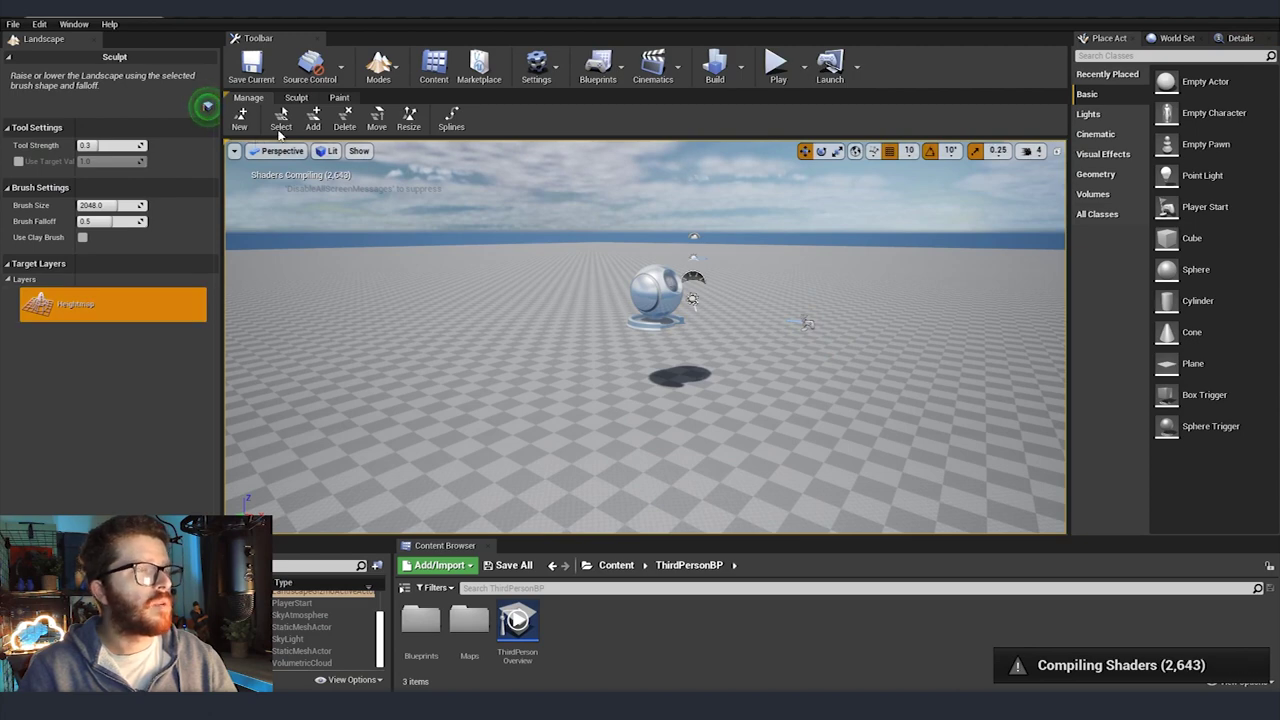
click(297, 99)
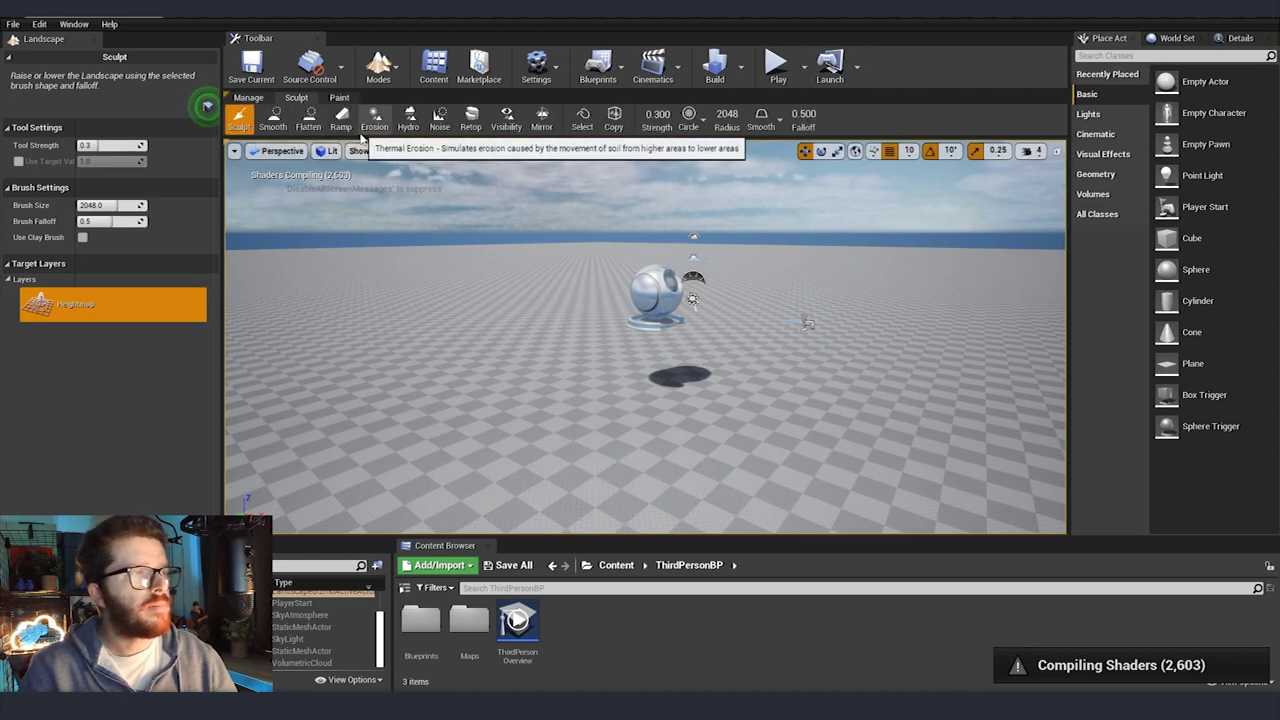
right_drag(540, 305, 512, 250)
right_drag(641, 305, 850, 385)
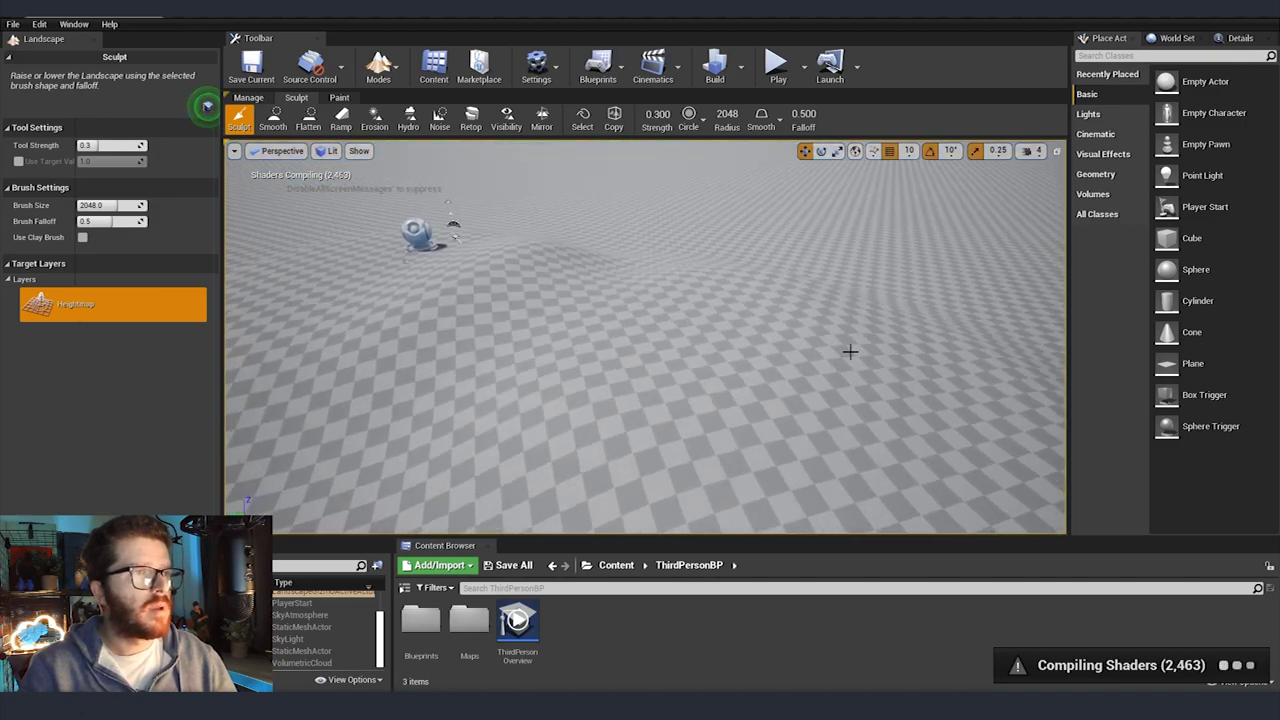
right_drag(850, 351, 701, 313)
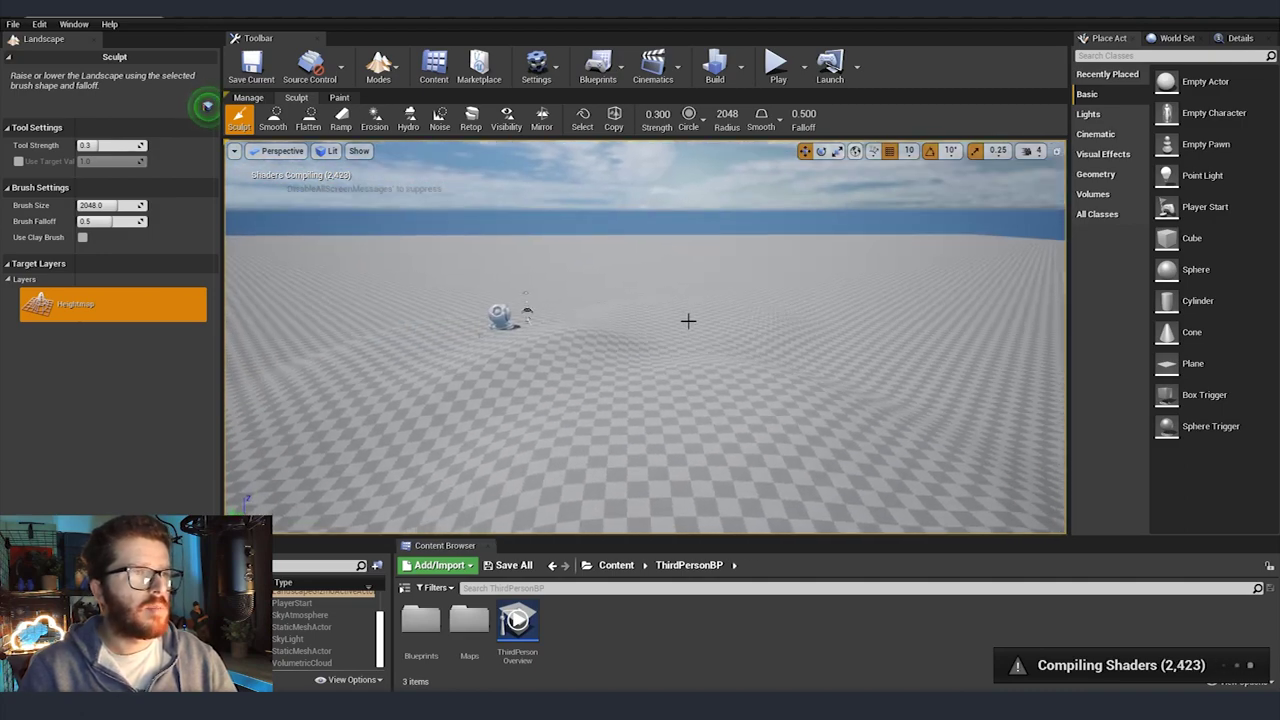
right_drag(771, 337, 623, 340)
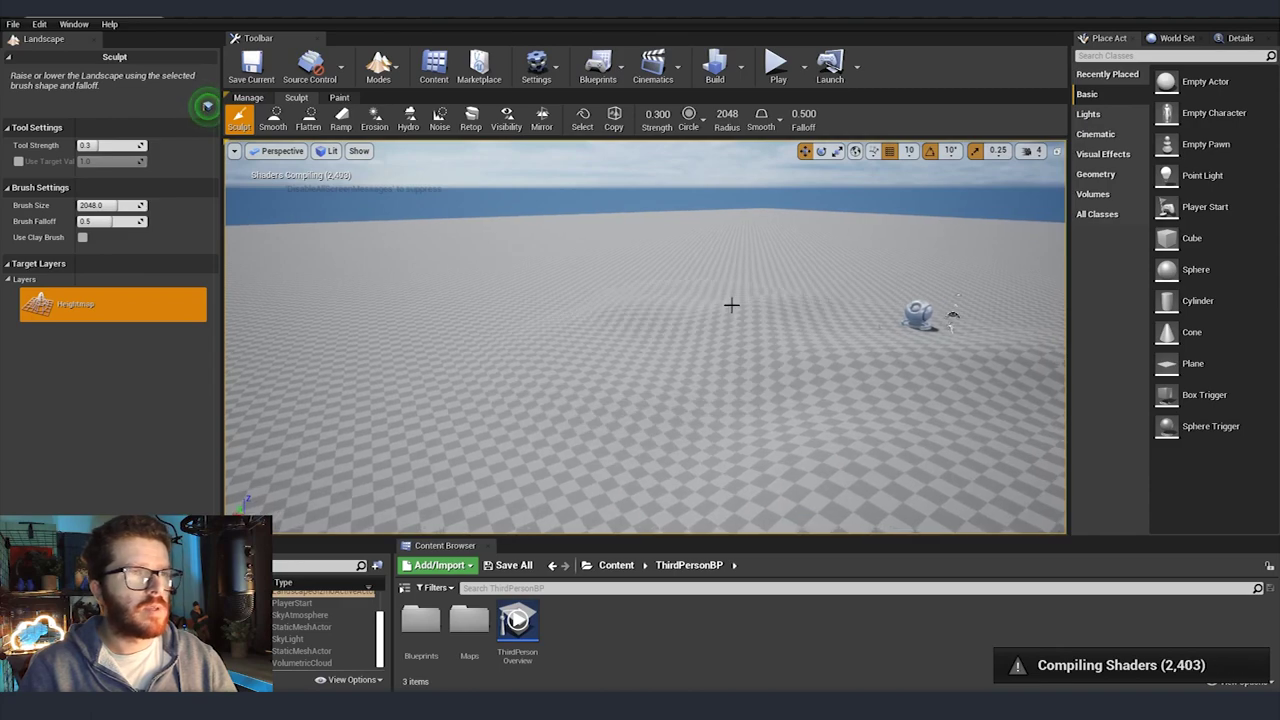
drag(644, 312, 628, 351)
right_drag(652, 385, 709, 366)
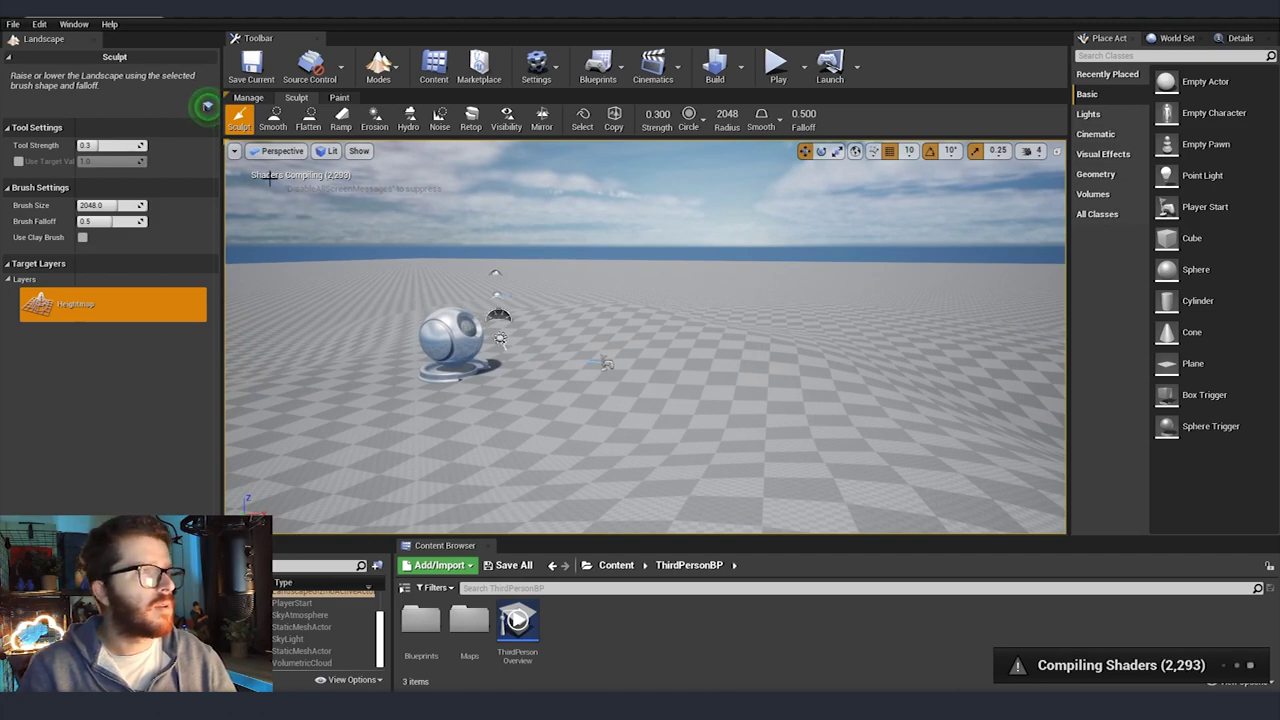
Step: Leave landscape editing for selection mode and list all placeable actor classes
key(w)
right_drag(286, 213, 200, 205)
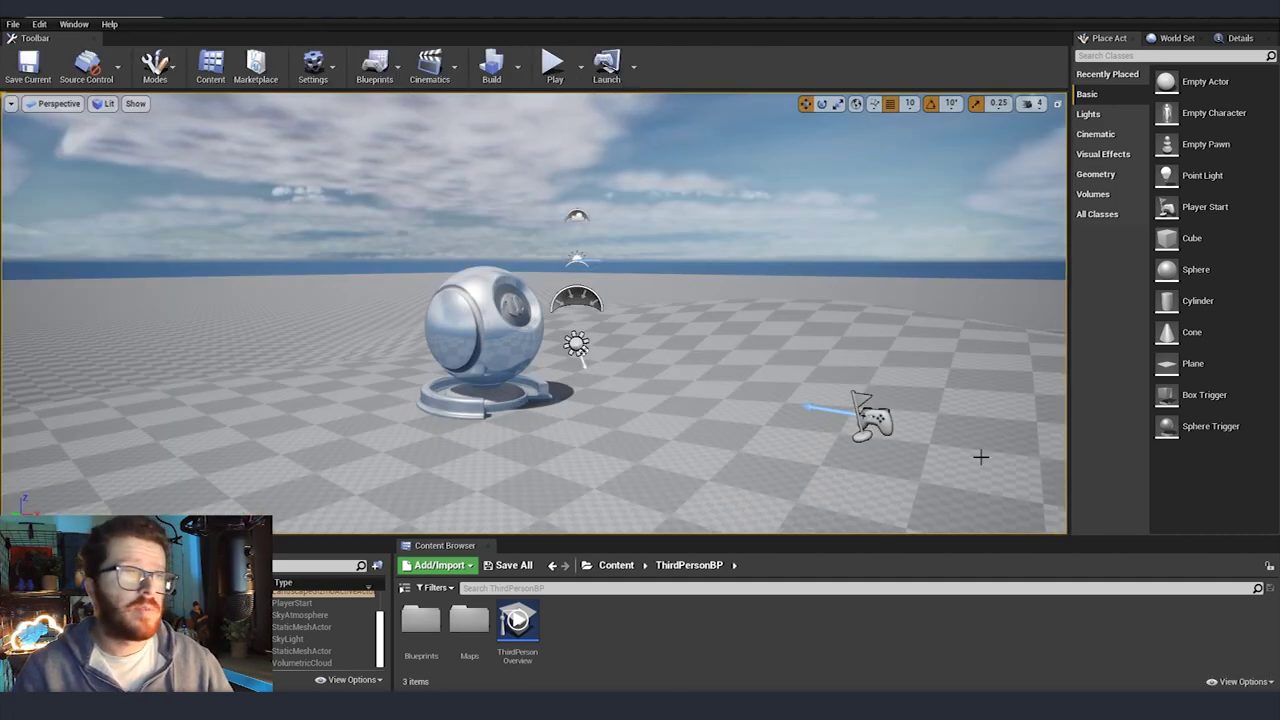
click(1103, 216)
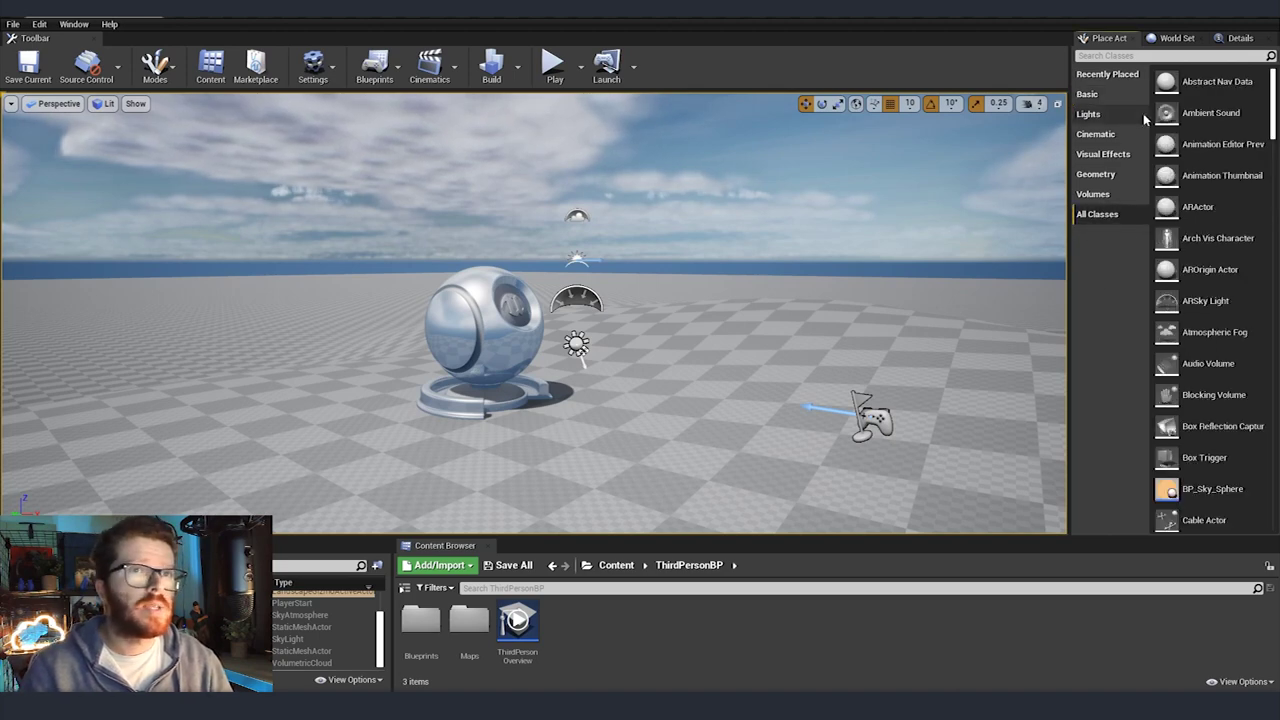
Step: Search the placeable actors for "water" and place a Water Body Ocean on the landscape beside the sphere
click(1132, 56)
text(water)
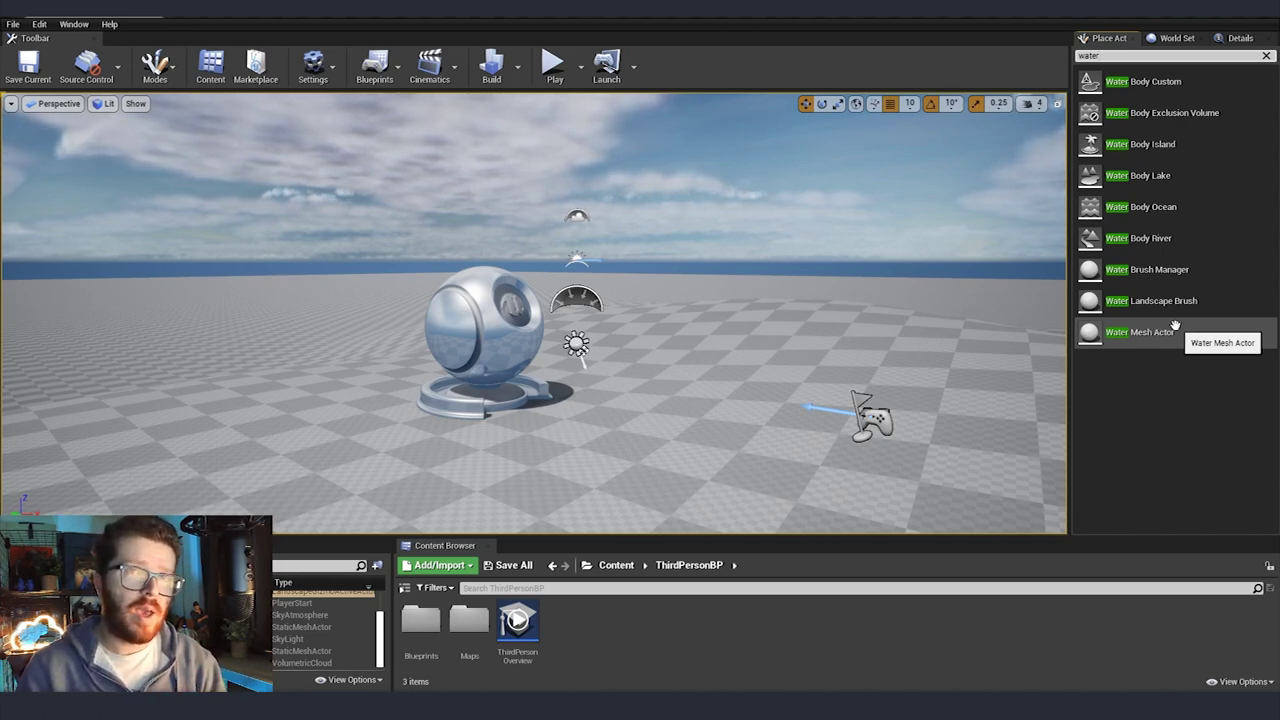
scroll(842, 319, down, 4)
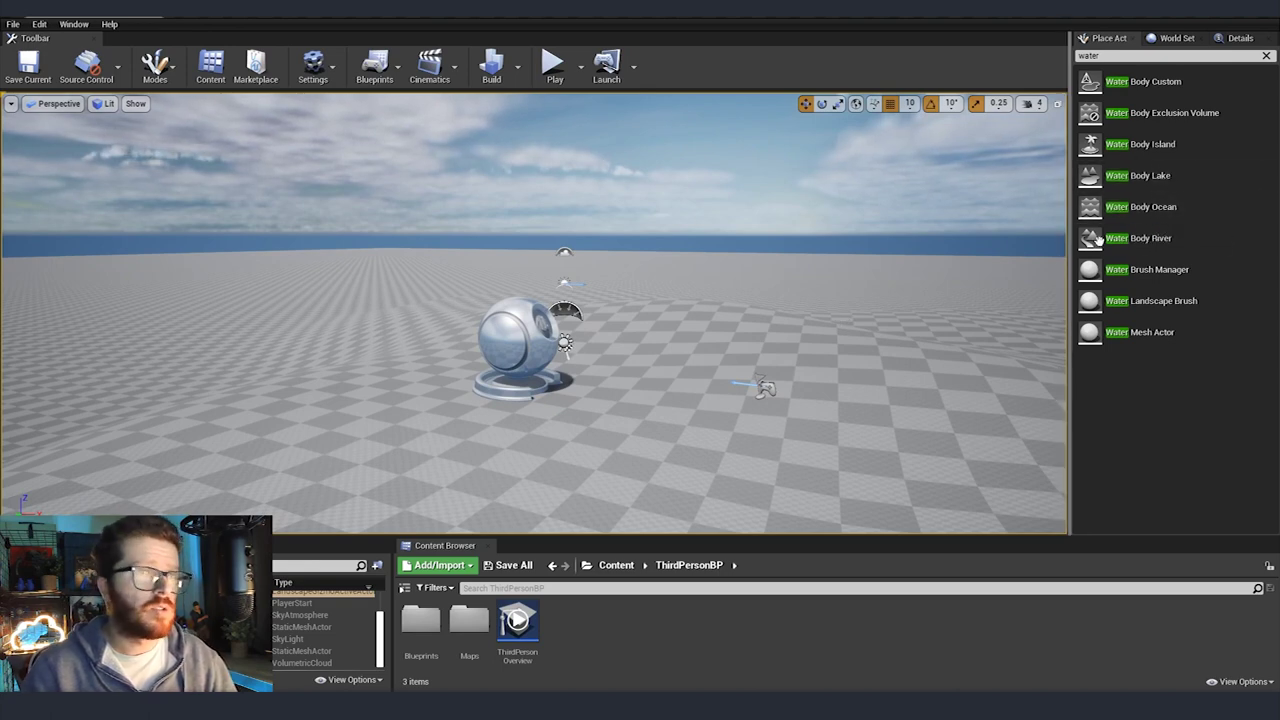
click(1160, 207)
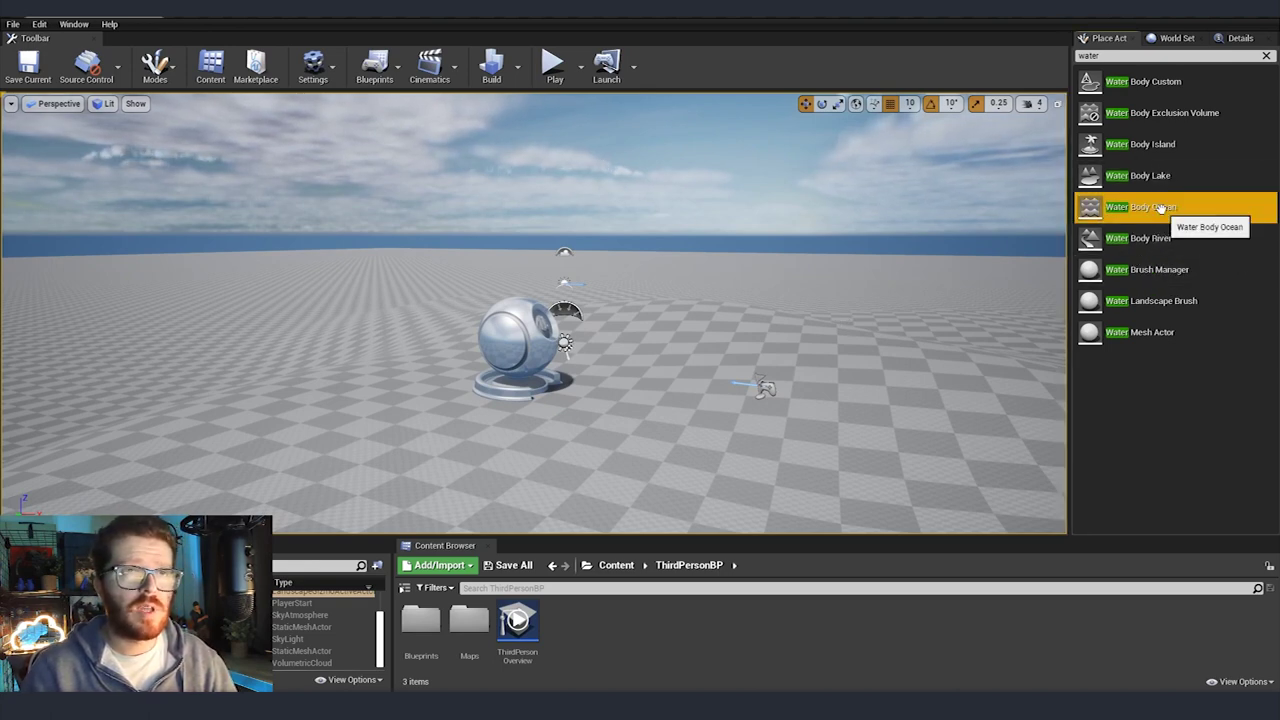
drag(1160, 207, 629, 378)
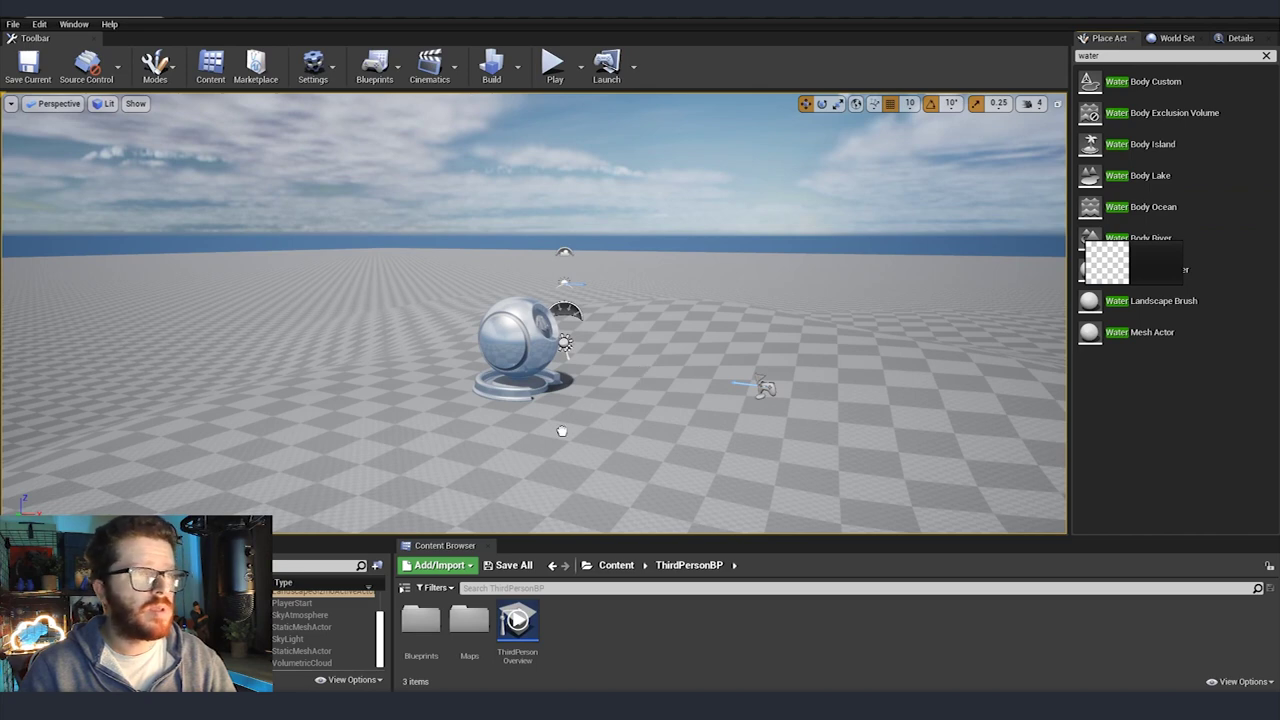
drag(560, 432, 560, 432)
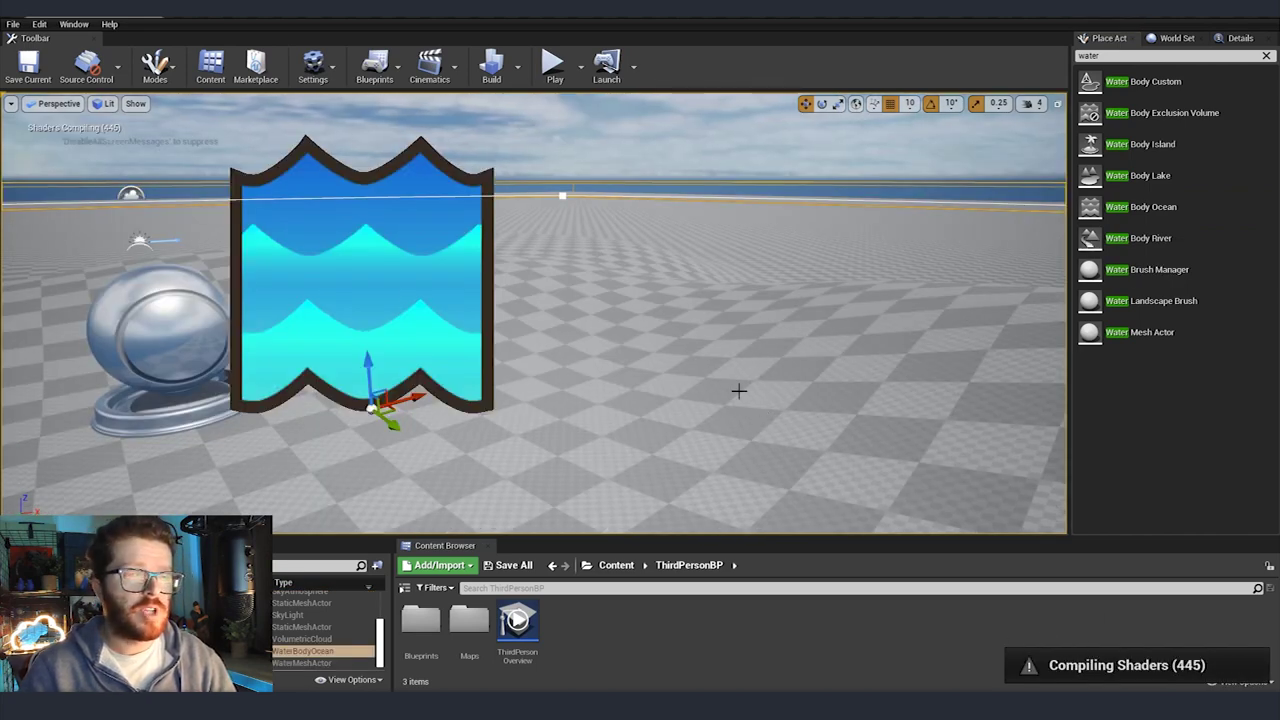
Step: Examine the ocean body's spline outline and bounds around the landscape
key(s)
right_drag(837, 320, 950, 340)
right_drag(660, 231, 560, 241)
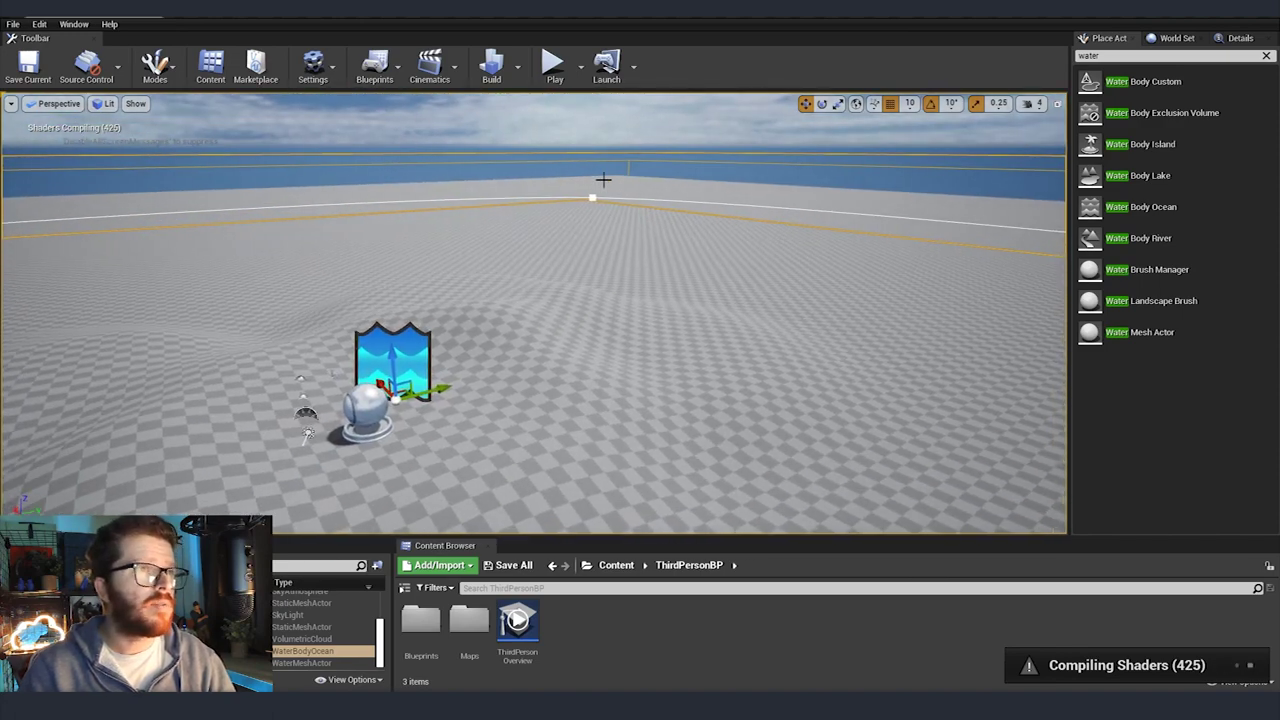
key(a)
right_drag(717, 251, 540, 220)
key(d)
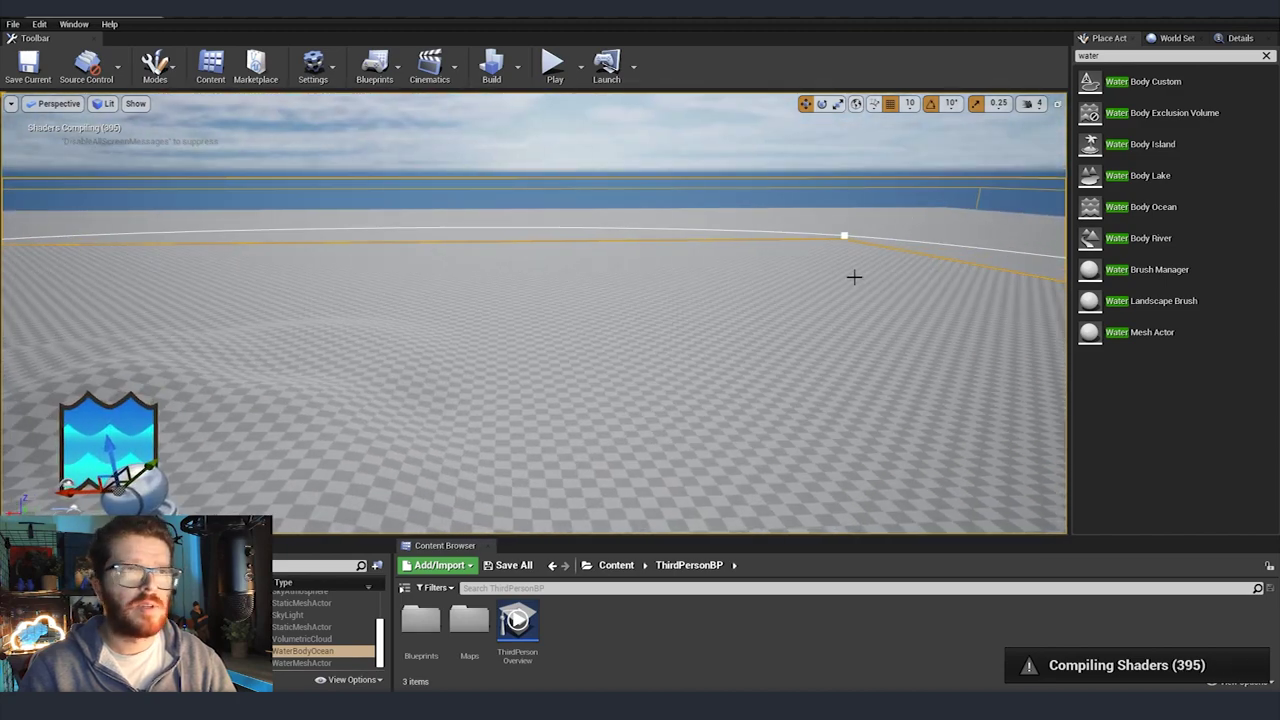
right_drag(854, 277, 858, 260)
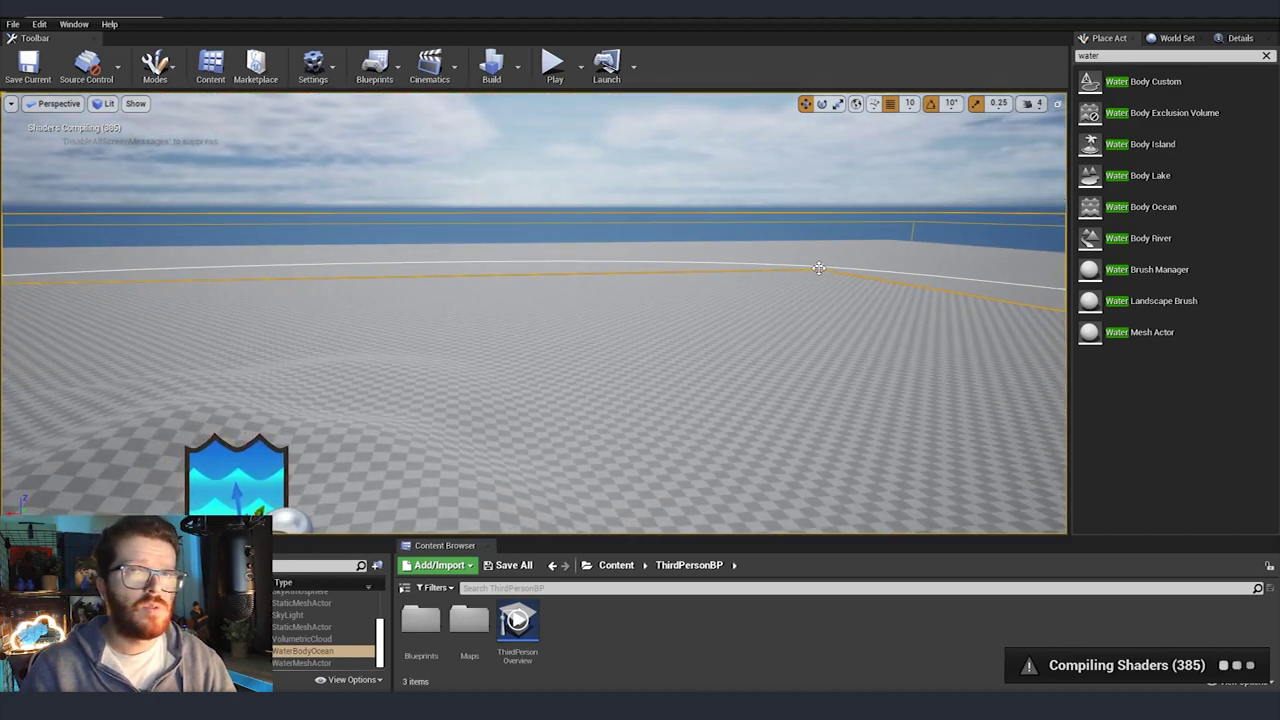
key(f)
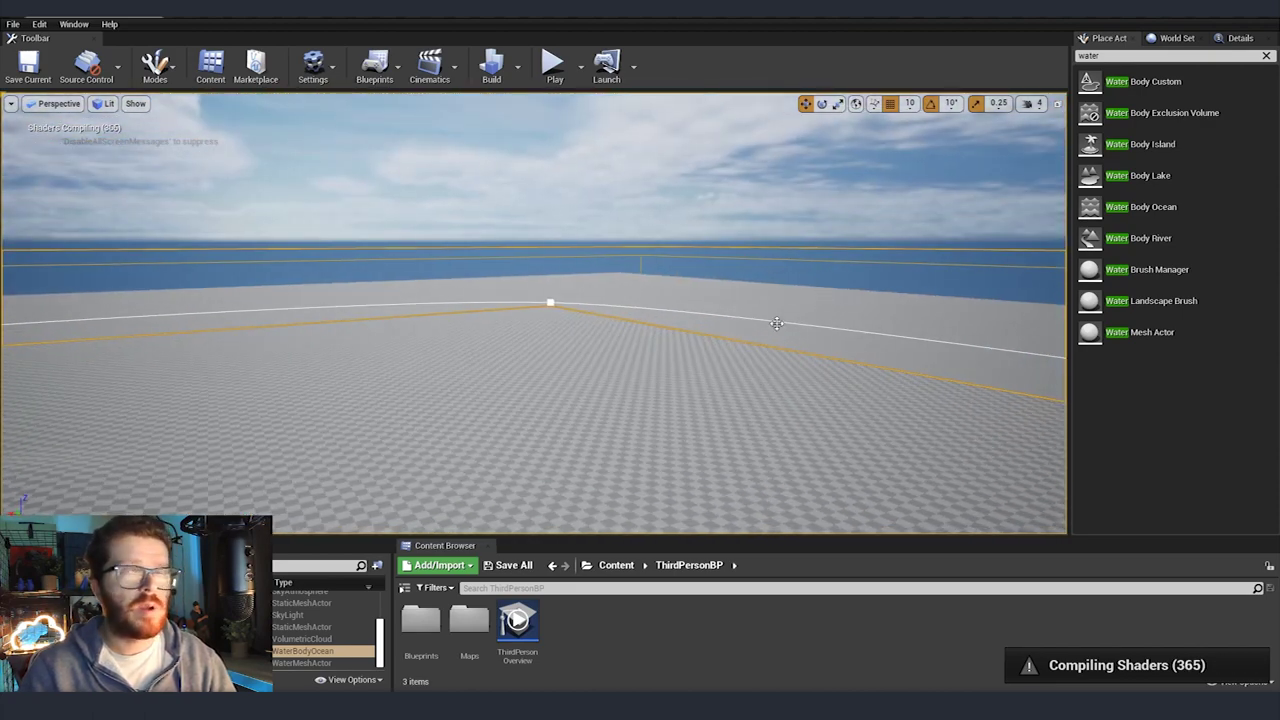
right_drag(777, 323, 705, 371)
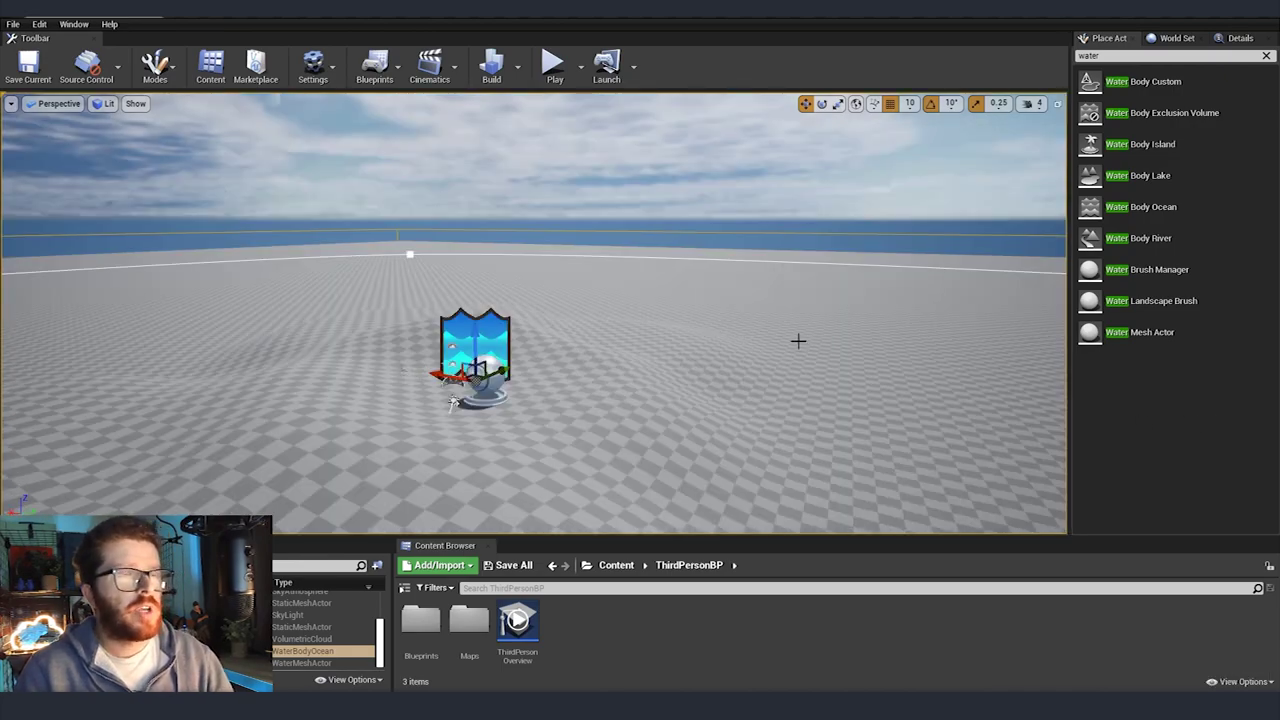
right_drag(798, 341, 771, 340)
Step: Move the ocean's spline points inward so the outline closes around the sculpted hills
click(567, 297)
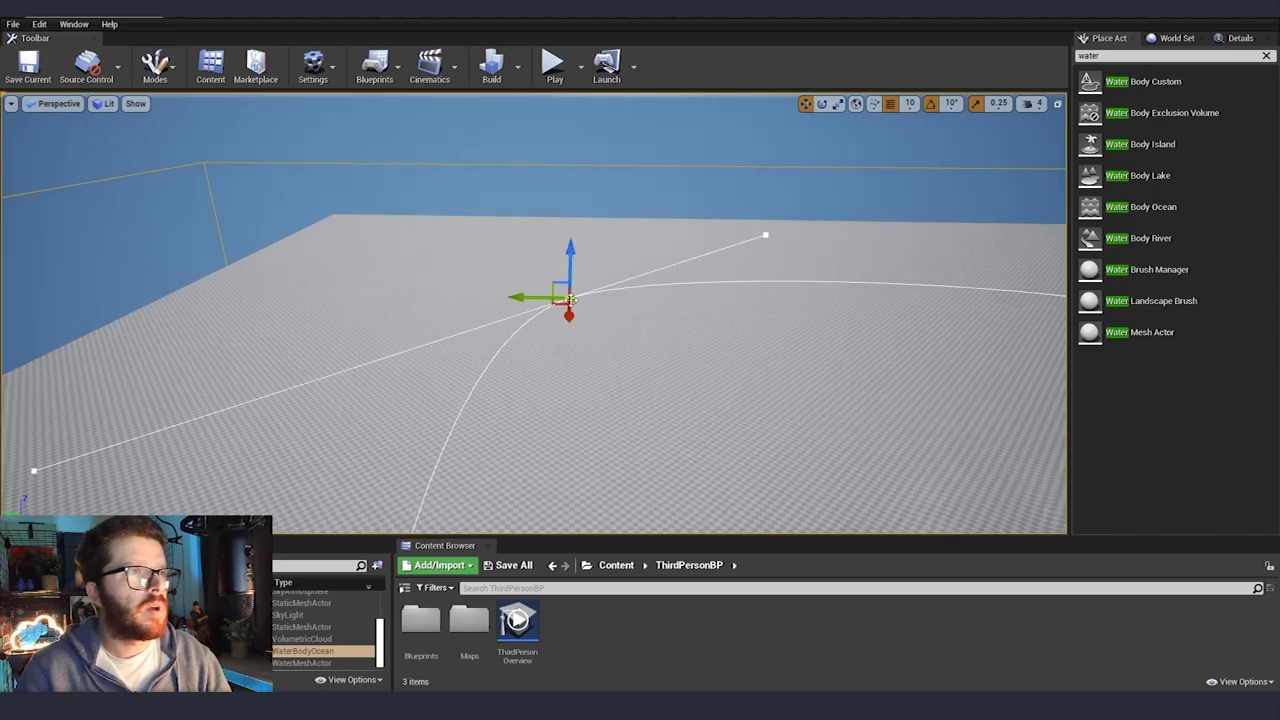
right_drag(567, 297, 559, 314)
drag(485, 270, 716, 428)
right_drag(716, 428, 940, 390)
click(455, 281)
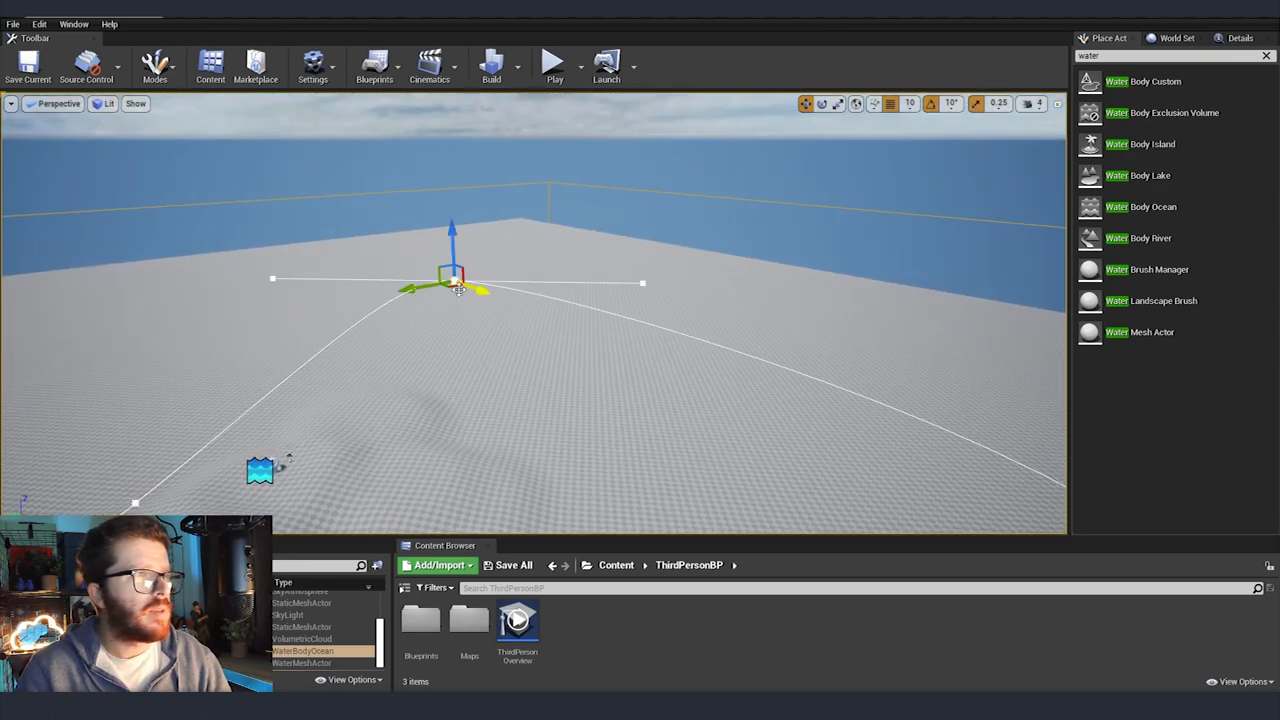
right_drag(472, 288, 628, 214)
drag(628, 215, 600, 340)
right_drag(600, 340, 560, 355)
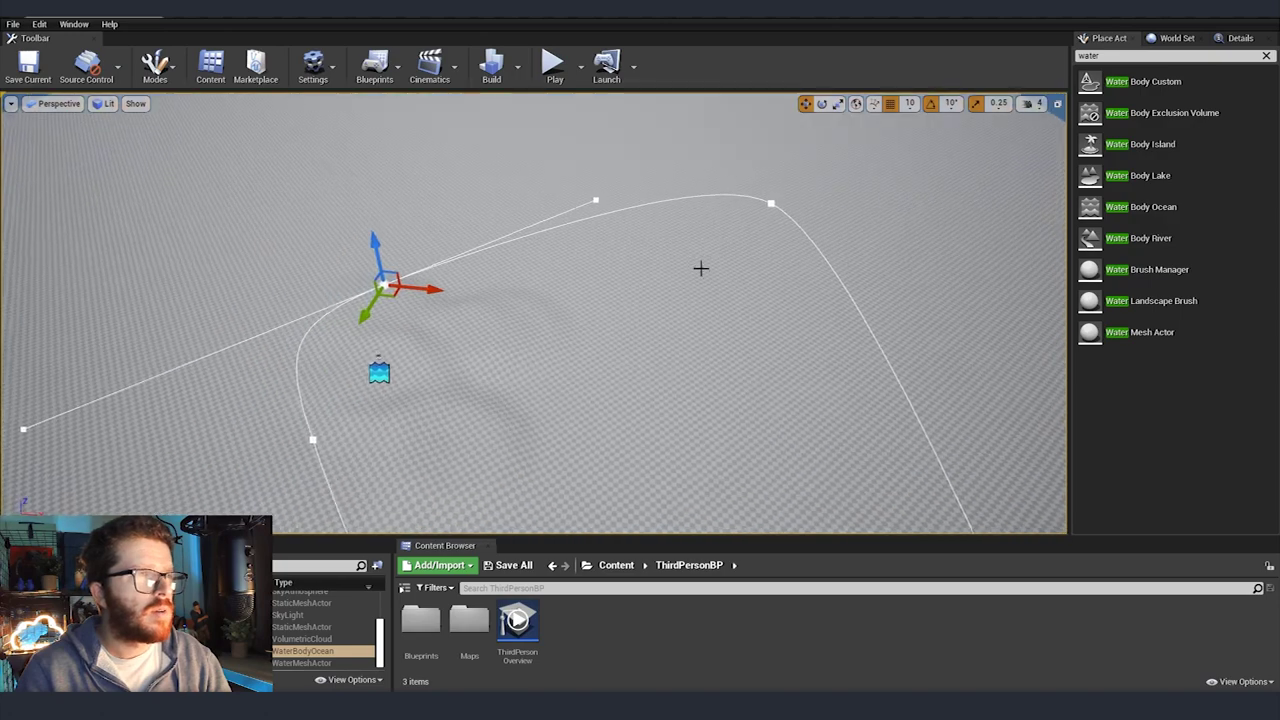
click(772, 206)
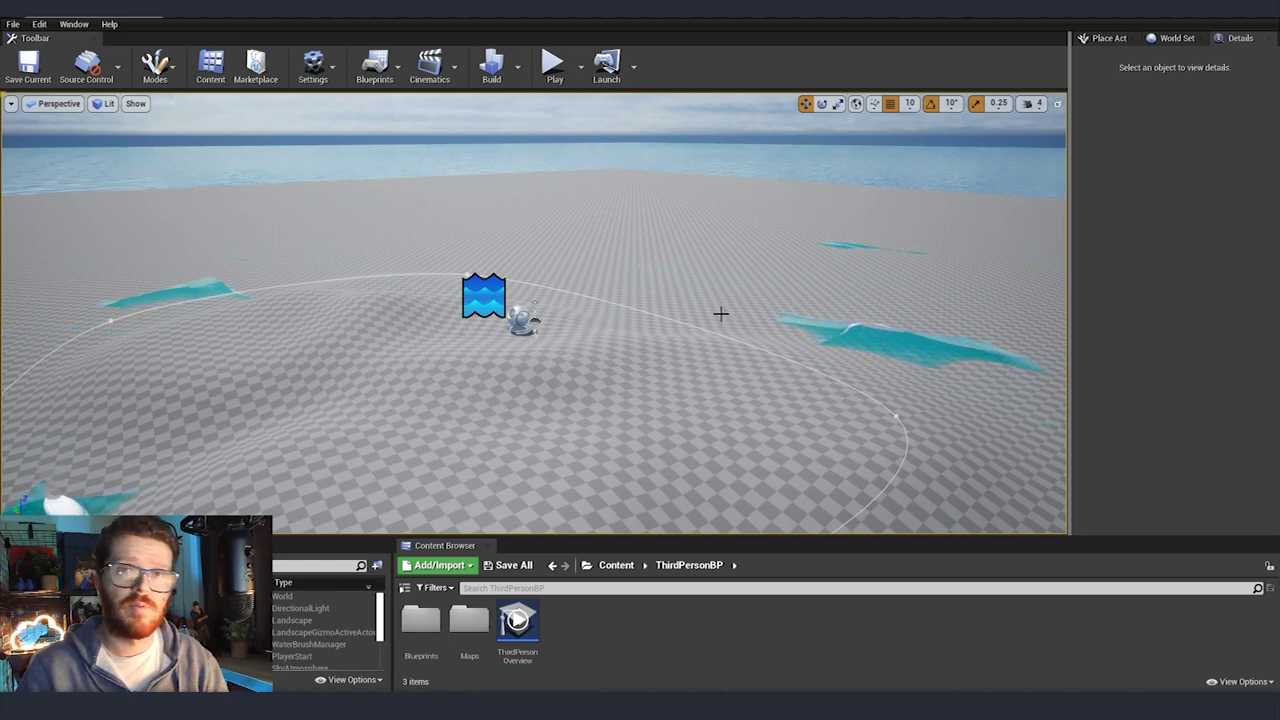
Step: Try deleting the ocean water body, and undo the deletion
click(490, 297)
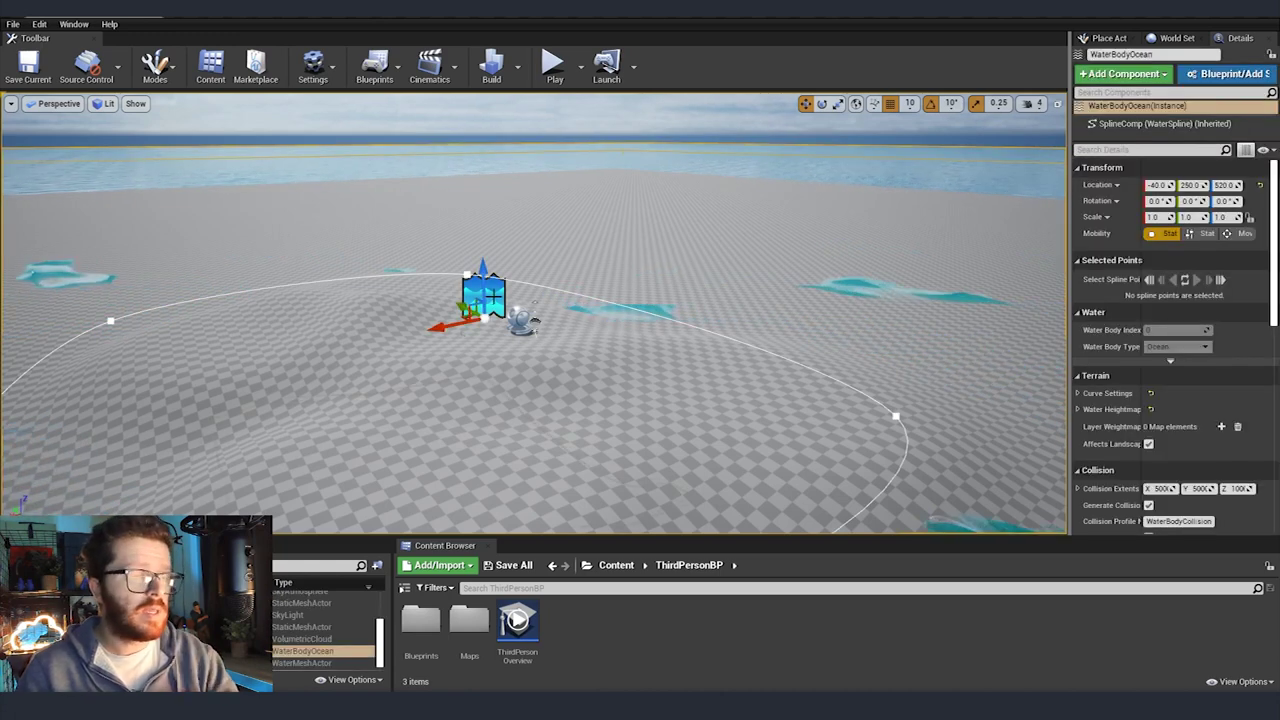
key(Delete)
key(ctrl+z)
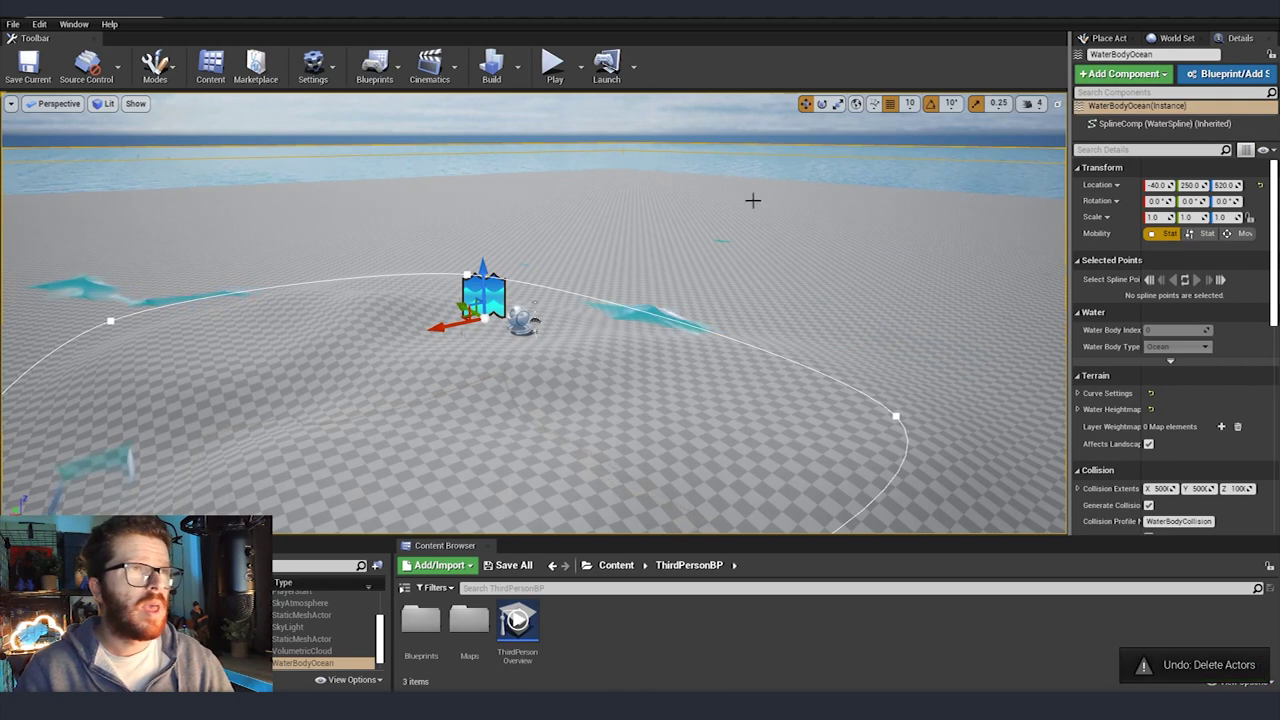
key(Escape)
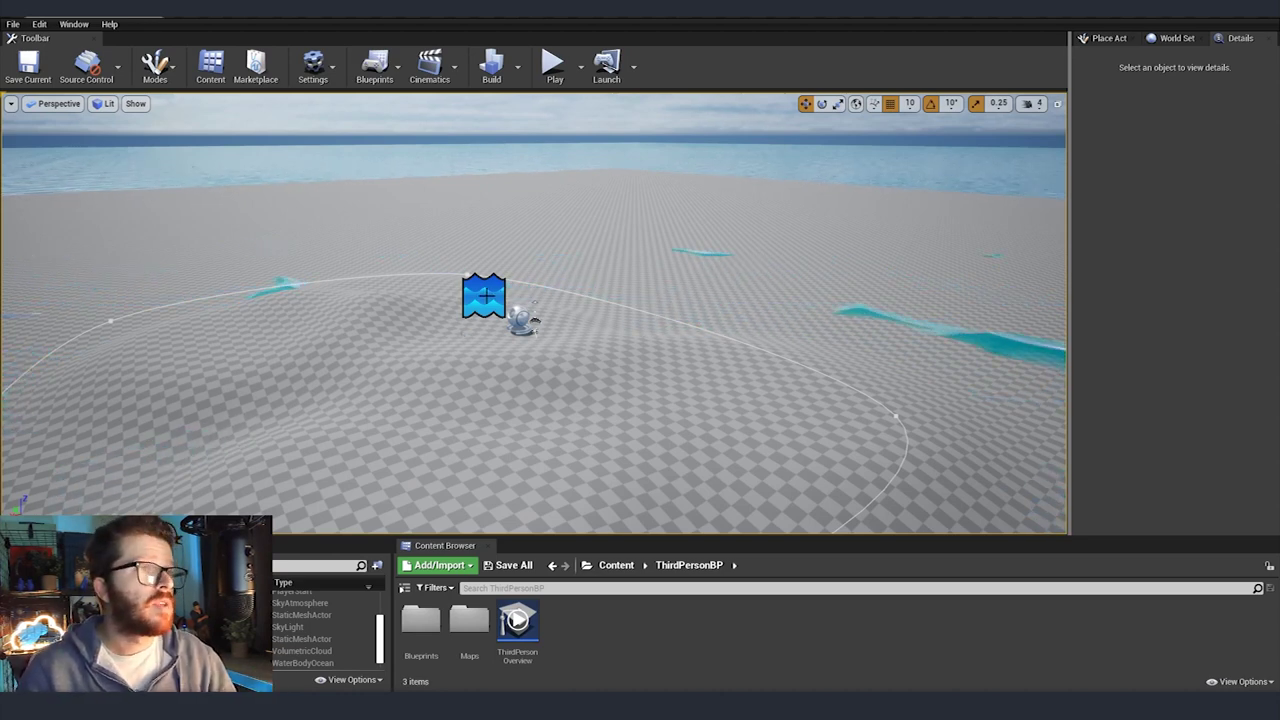
Step: Lower the landscape beyond the ocean spline with the Sculpt tool, strength 0.3 and brush size 4459, to form a water-filled basin
click(517, 287)
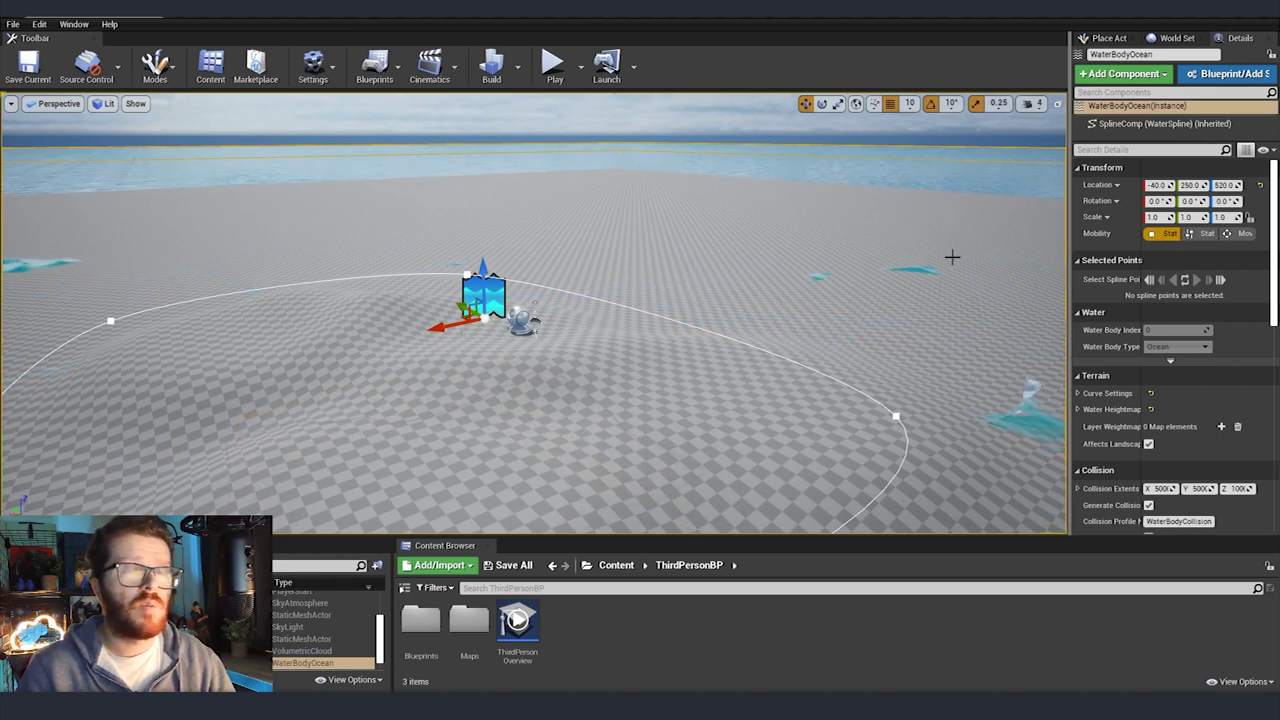
click(155, 66)
click(186, 124)
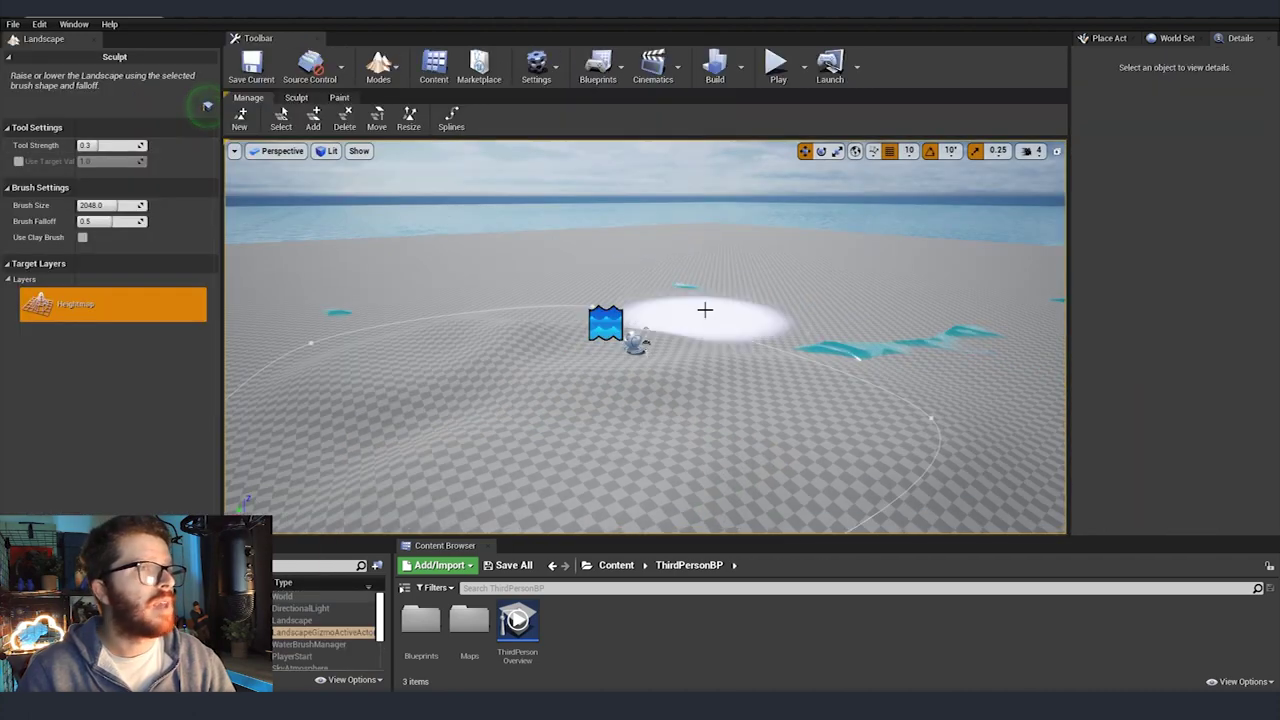
click(296, 97)
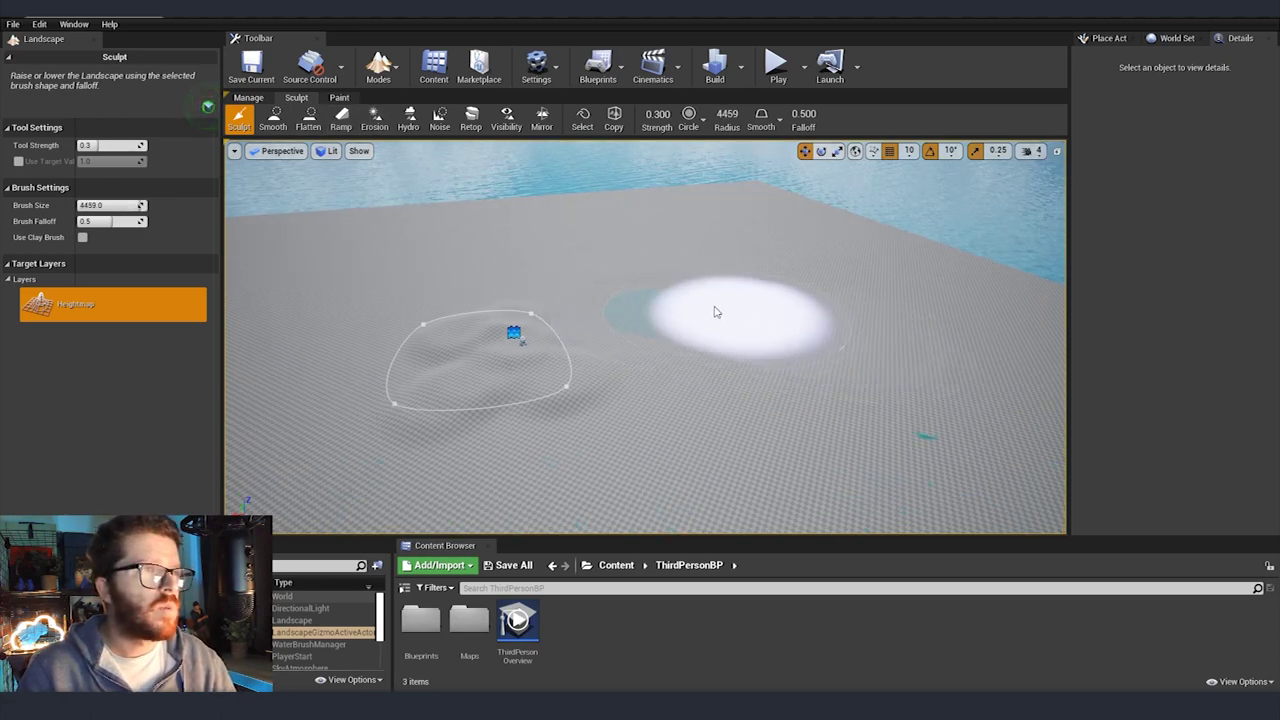
mouse_move(656, 316)
right_down()
mouse_move(690, 296)
mouse_move(764, 340)
right_up()
key(w)
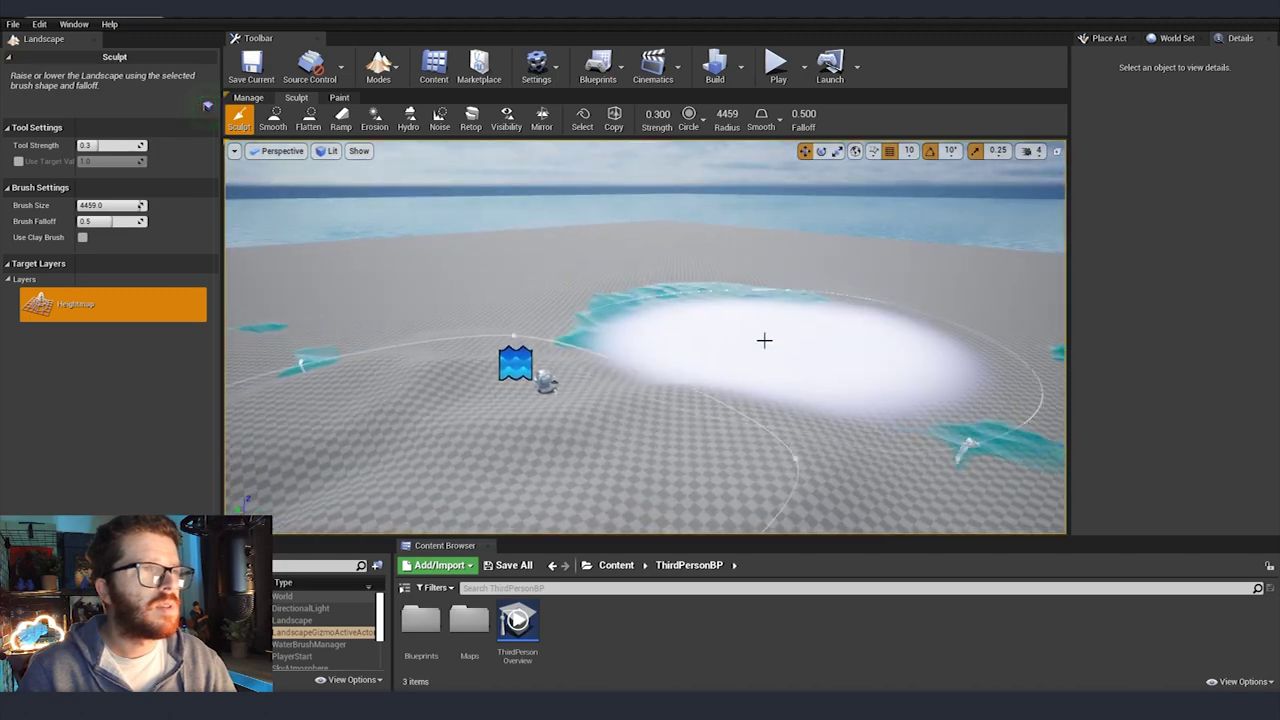
key(w)
right_drag(889, 371, 960, 410)
right_drag(700, 290, 680, 274)
key(s)
key(s)
right_drag(351, 240, 351, 223)
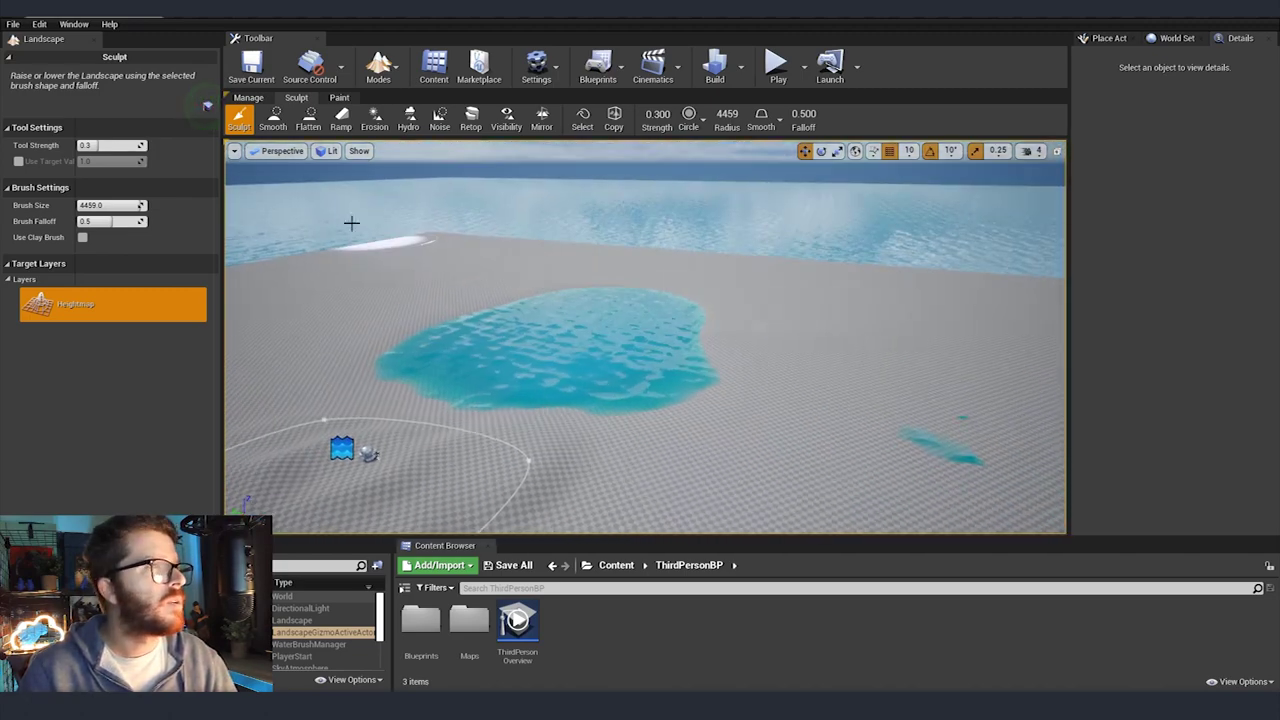
Step: Flatten the terrain around the hills down below the water level with strength 0.3 and brush size 8192, leaving an island
click(305, 120)
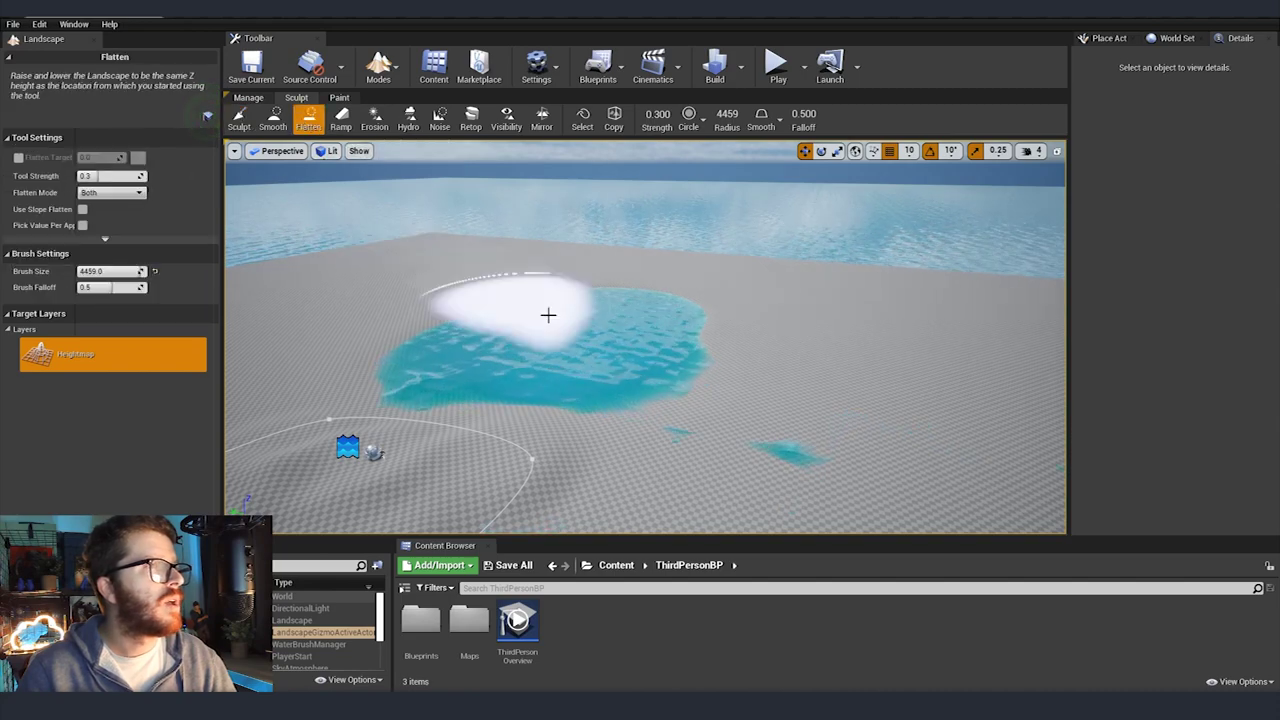
mouse_move(709, 275)
mouse_down()
mouse_move(329, 280)
mouse_move(457, 320)
mouse_up()
right_drag(457, 320, 300, 320)
key(d)
right_drag(640, 300, 766, 326)
key(s)
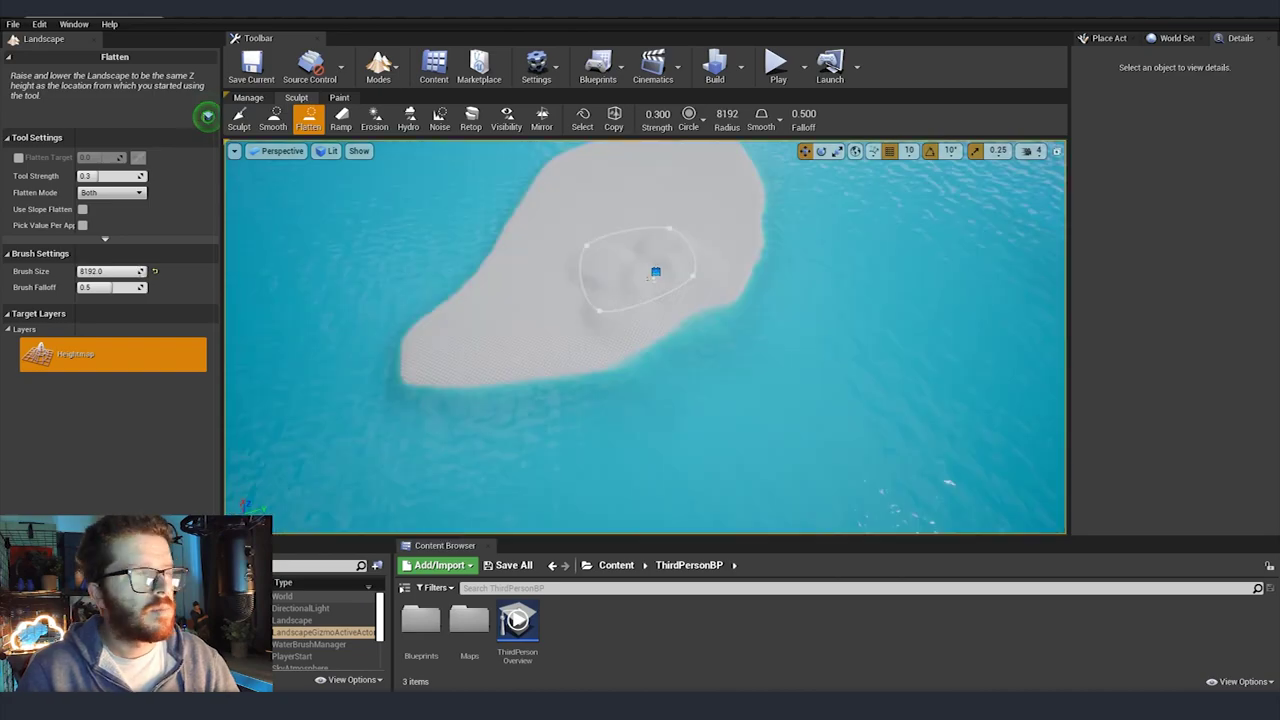
key(w)
mouse_move(645, 337)
right_down()
mouse_move(800, 262)
mouse_move(790, 255)
mouse_move(520, 390)
mouse_move(585, 385)
mouse_move(610, 400)
mouse_move(565, 465)
mouse_move(560, 455)
right_up()
key(s)
key(w)
key(s)
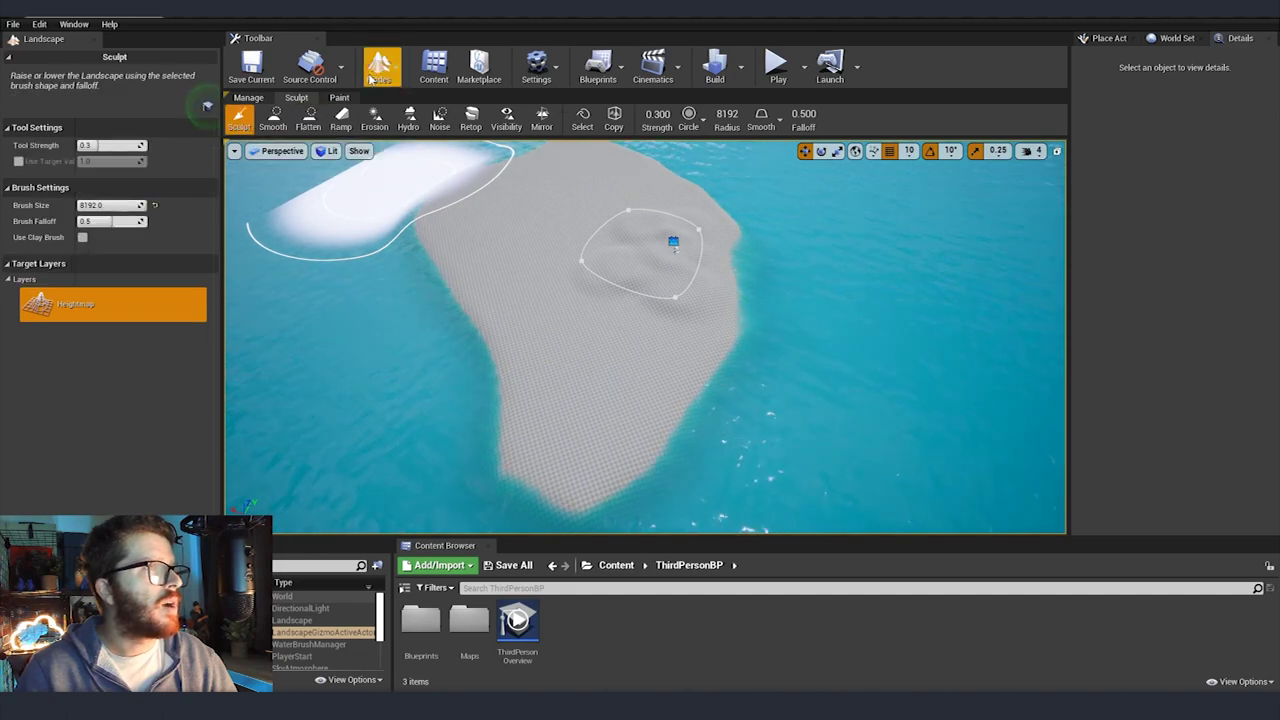
Step: Leave landscape editing for selection mode, select the ocean body, and pull one spline point out to the island's narrow end
click(378, 66)
click(405, 105)
right_drag(703, 246, 715, 330)
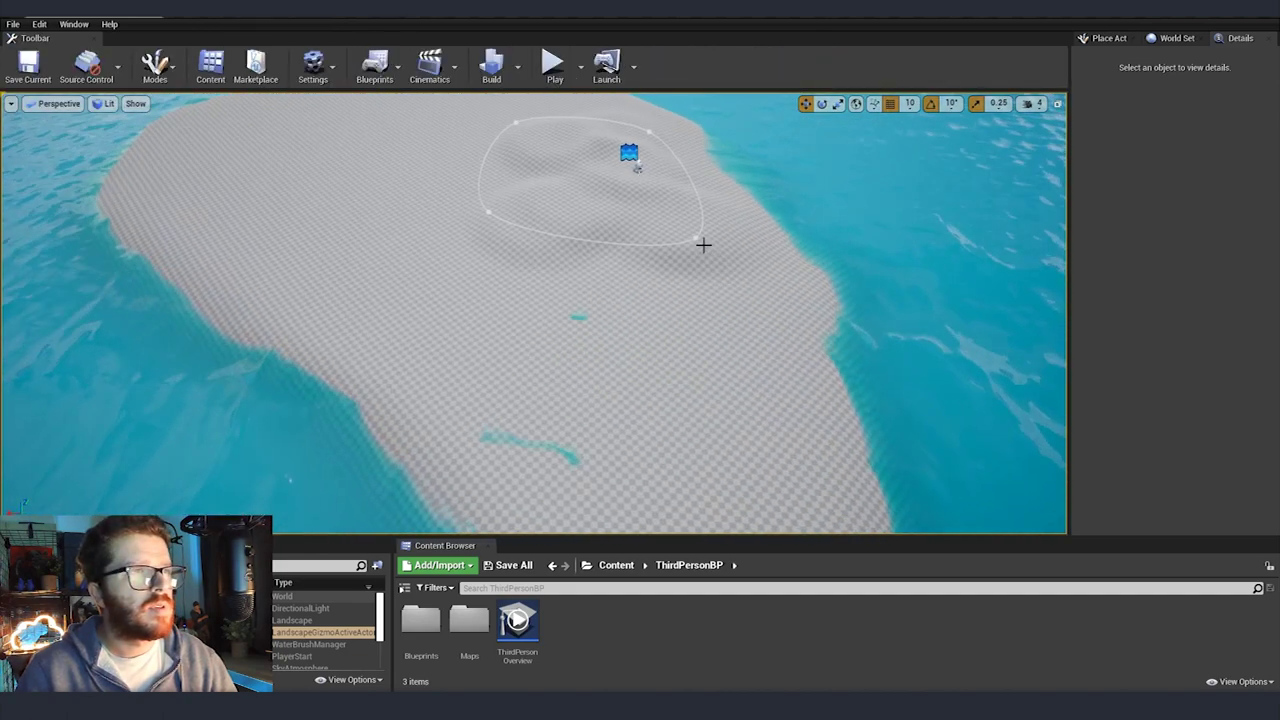
click(724, 272)
right_drag(724, 272, 715, 215)
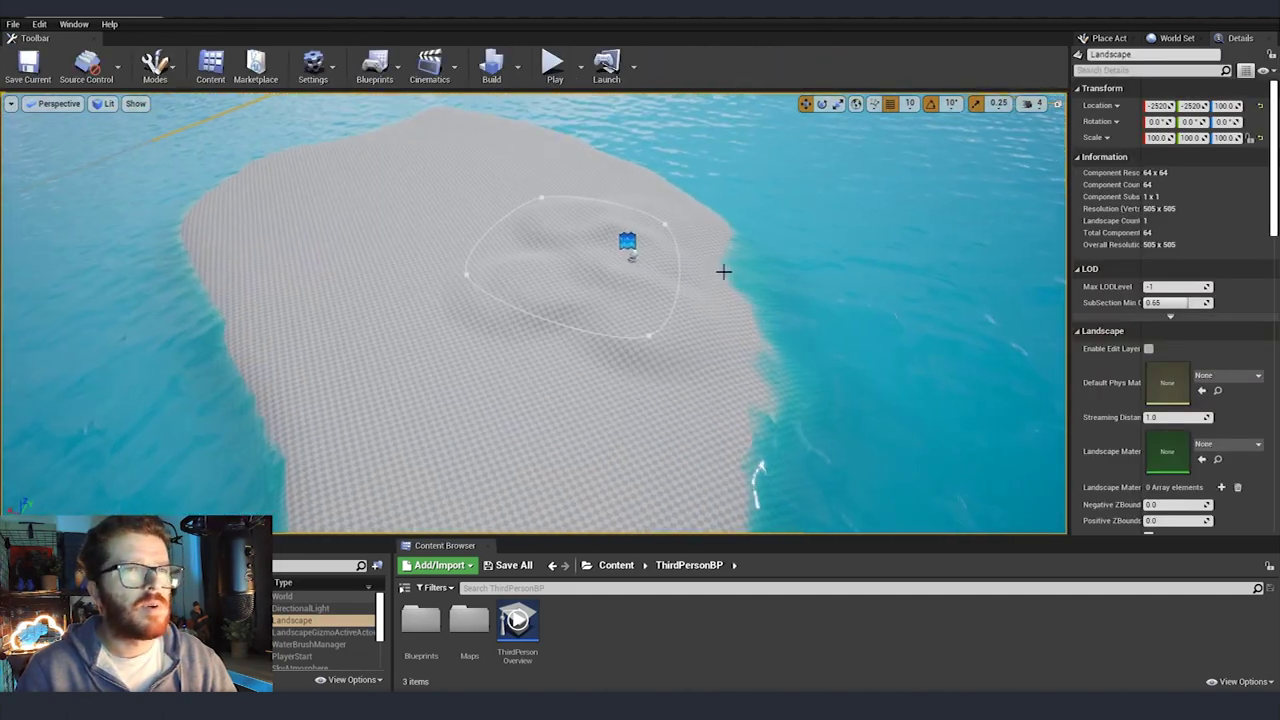
click(627, 241)
click(650, 334)
right_drag(650, 334, 737, 374)
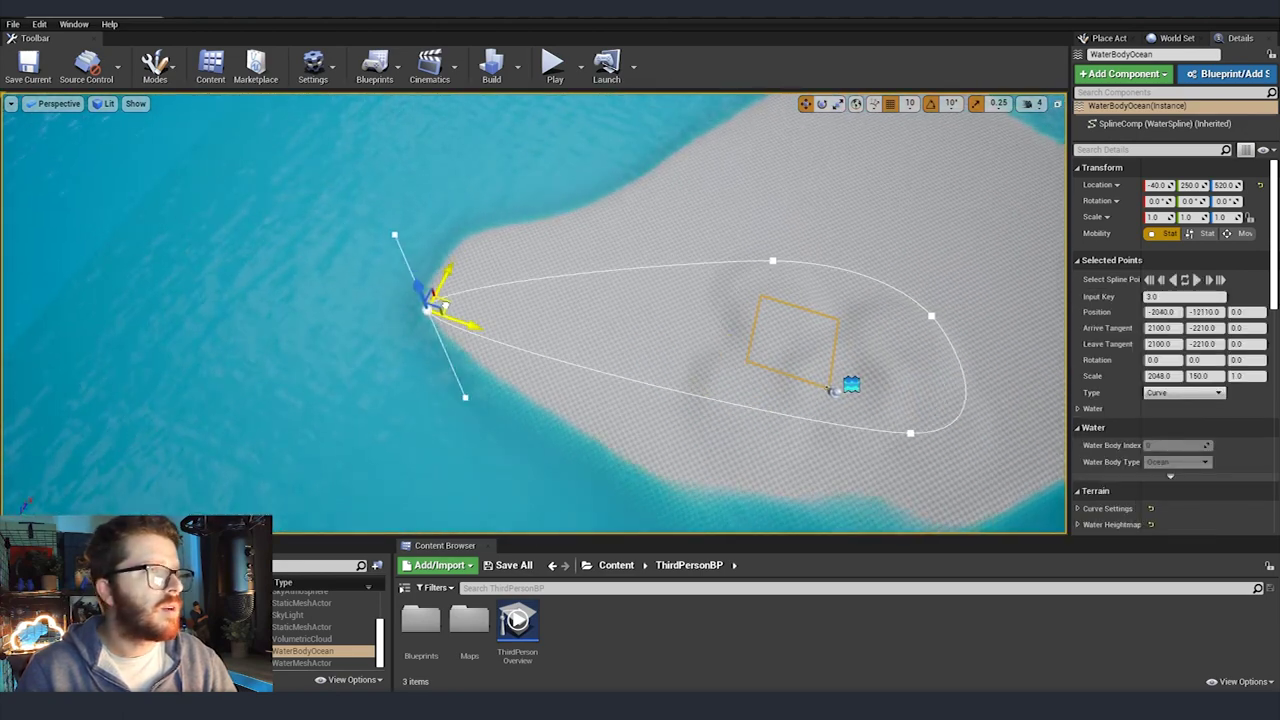
Step: Move the ocean's remaining spline points outward to follow the island's coastline, and clear the selection
click(770, 261)
right_drag(770, 261, 676, 322)
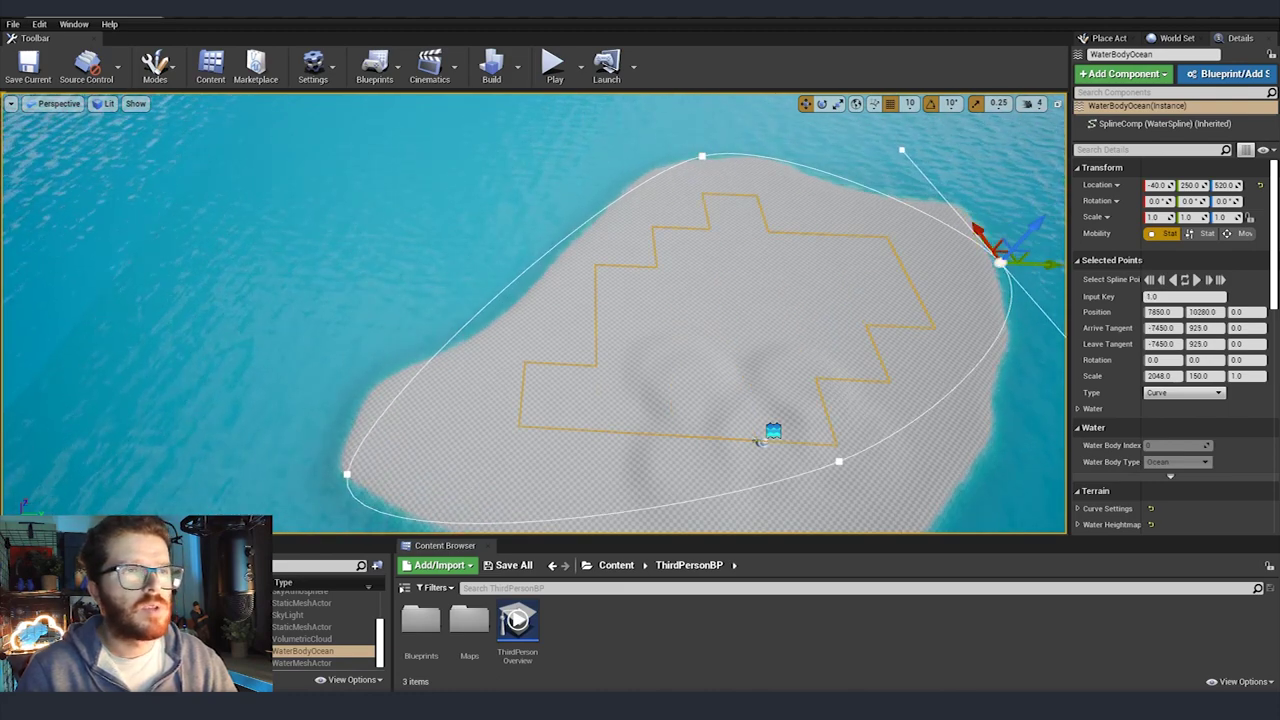
right_drag(760, 441, 689, 334)
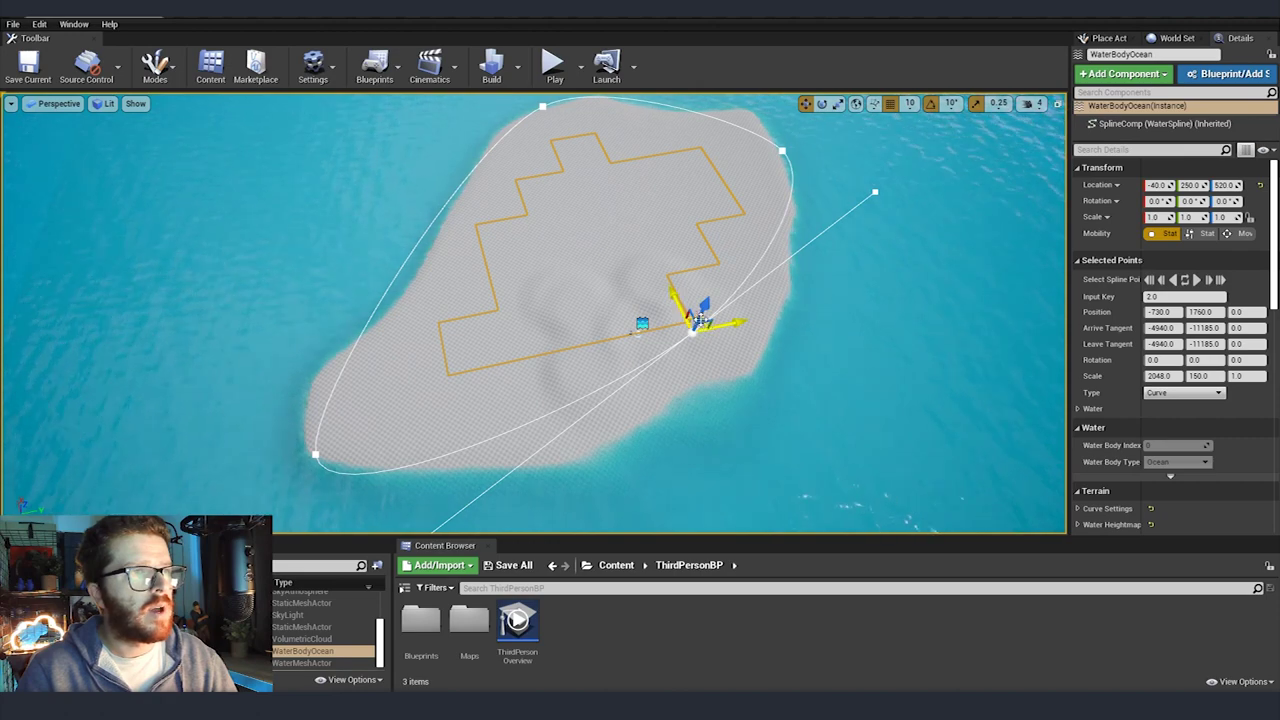
right_drag(689, 334, 689, 382)
right_drag(782, 224, 799, 397)
key(Escape)
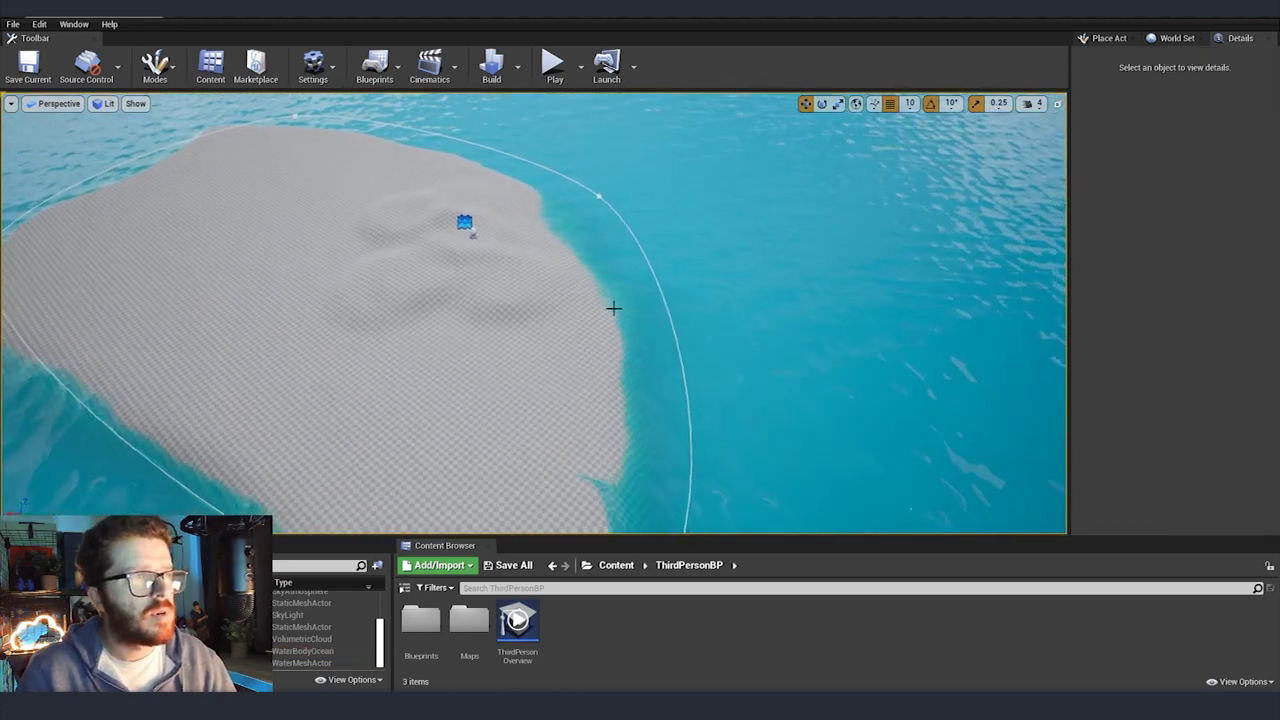
Step: Inspect the ocean from the island, underwater and across the waves
right_drag(625, 380, 760, 385)
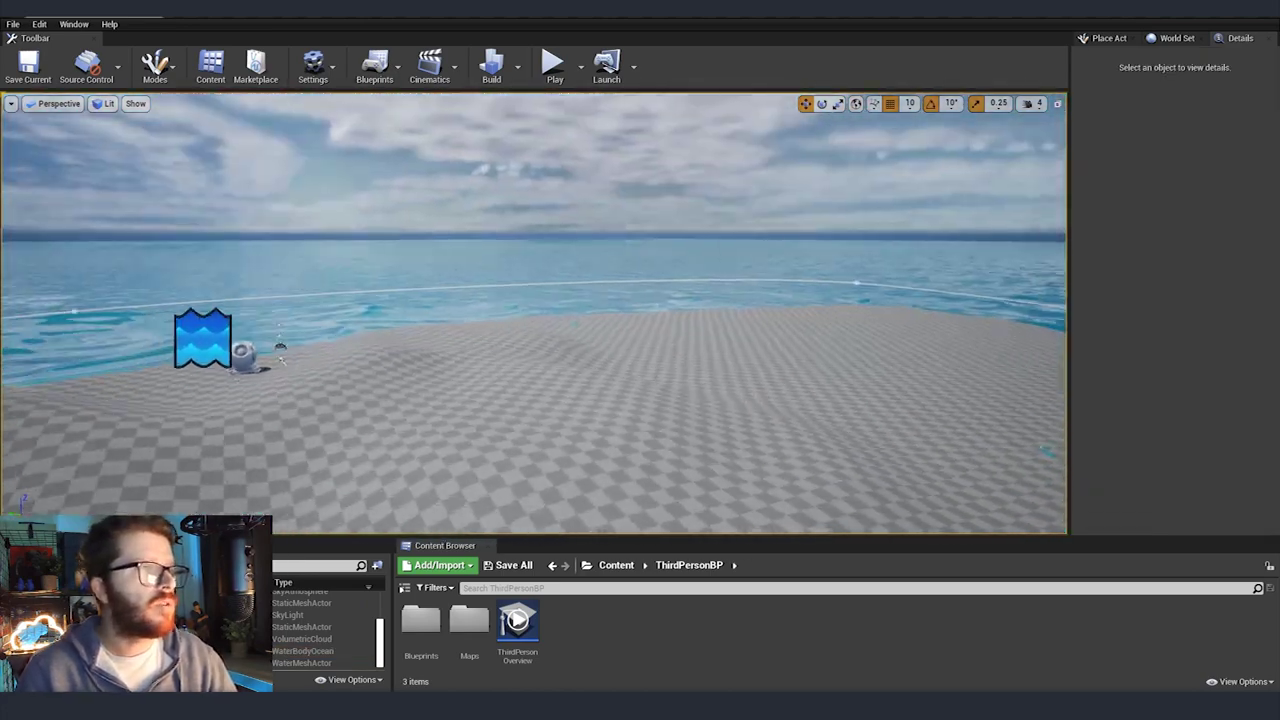
right_drag(797, 262, 760, 296)
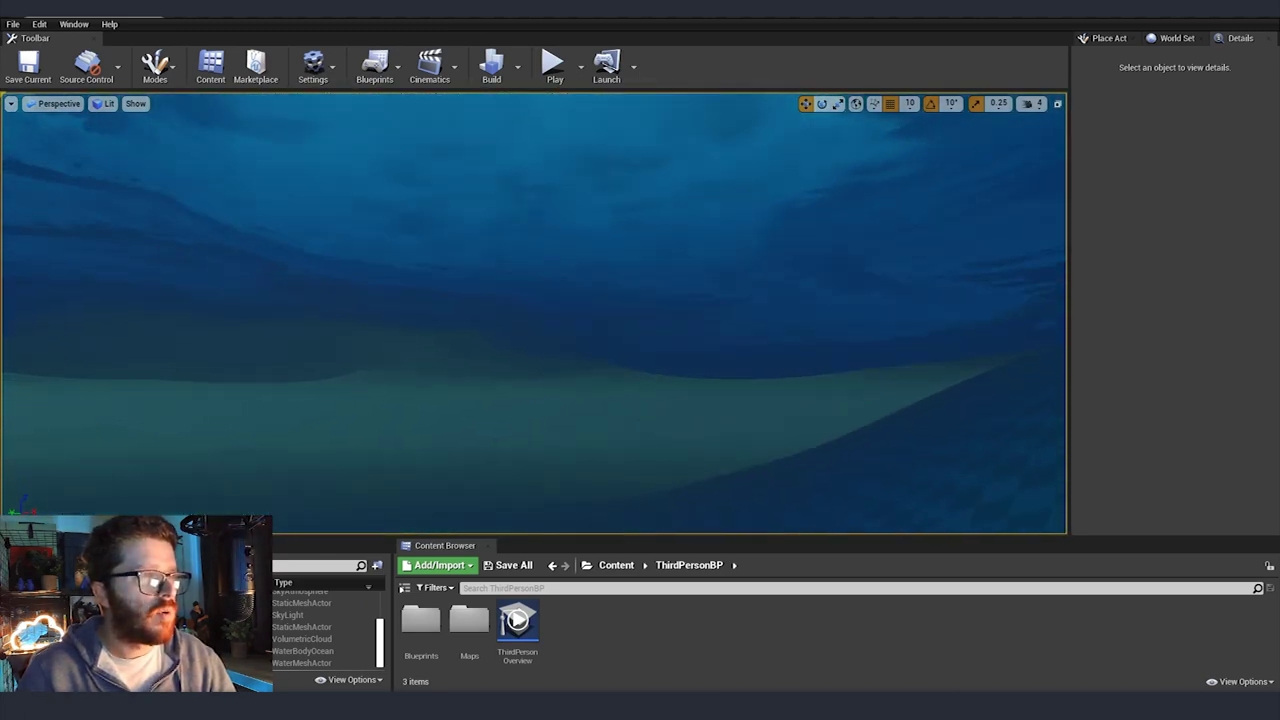
right_drag(533, 313, 400, 260)
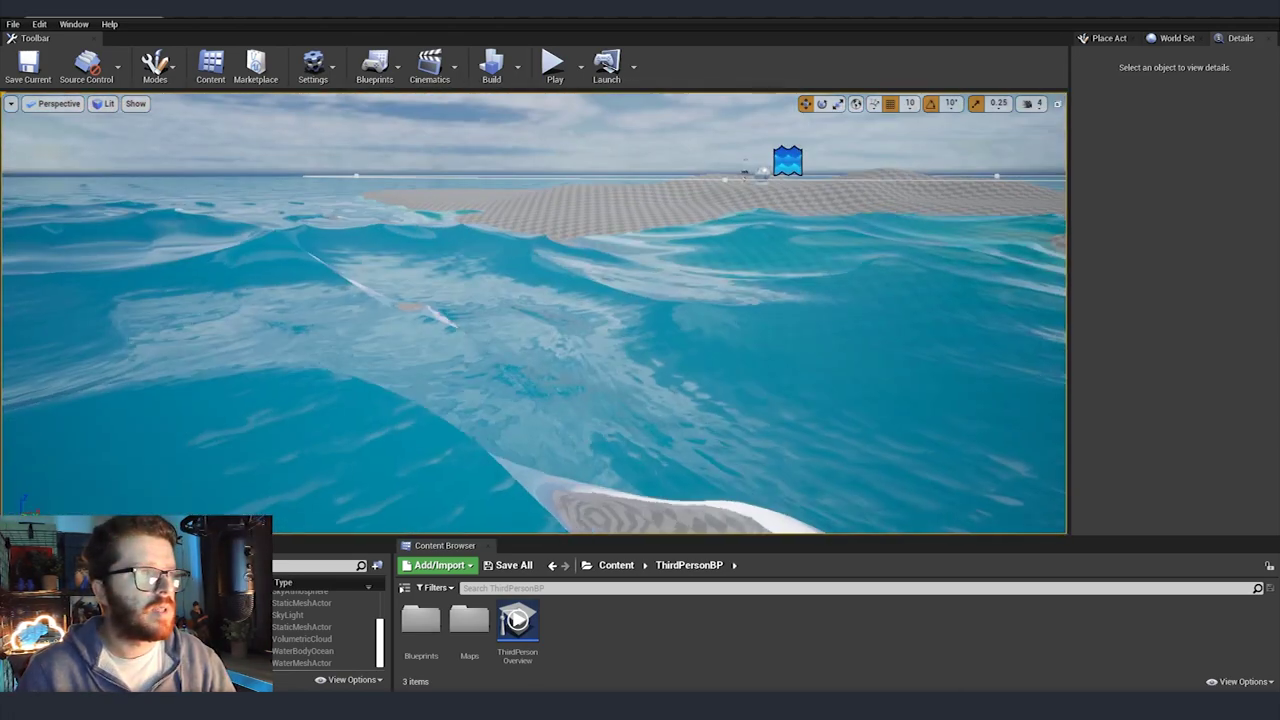
mouse_move(686, 366)
right_down()
mouse_move(600, 366)
mouse_move(760, 366)
mouse_move(686, 366)
right_up()
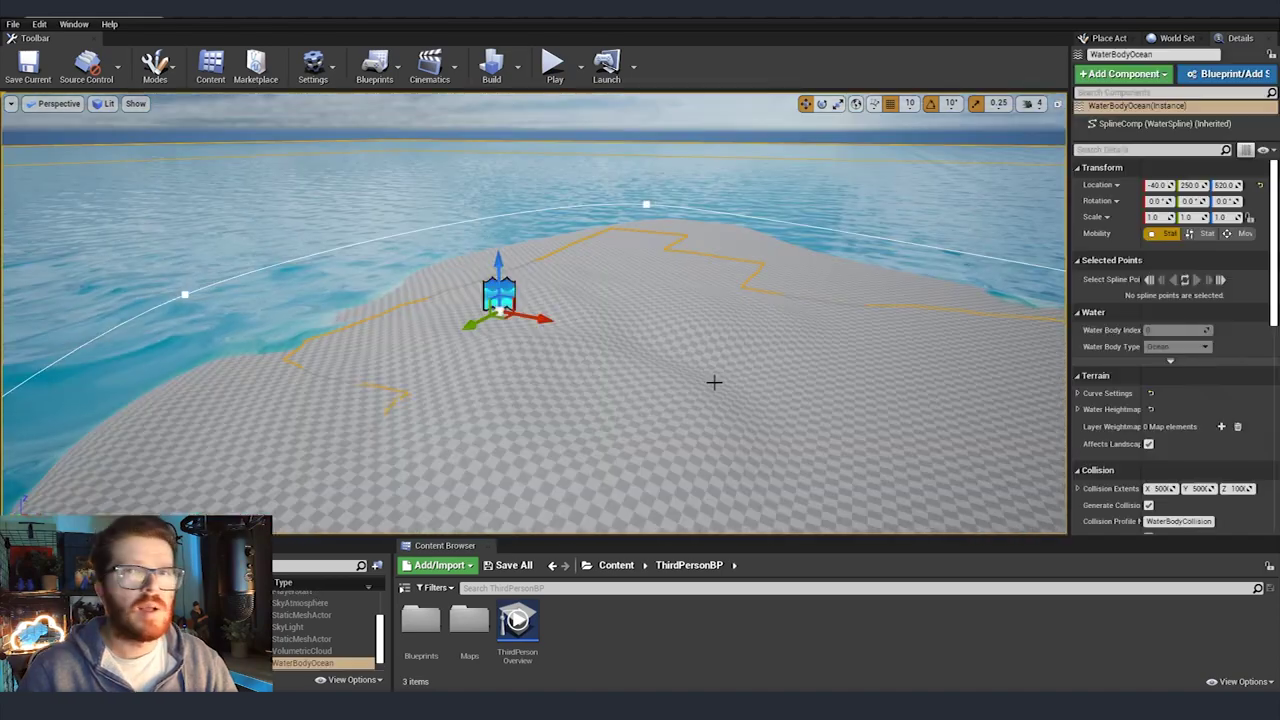
Step: Widen the ocean body's details and review its terrain, collision, wave, rendering, navigation and debug settings
key(w)
mouse_move(714, 382)
right_down()
mouse_move(640, 374)
mouse_move(714, 376)
right_up()
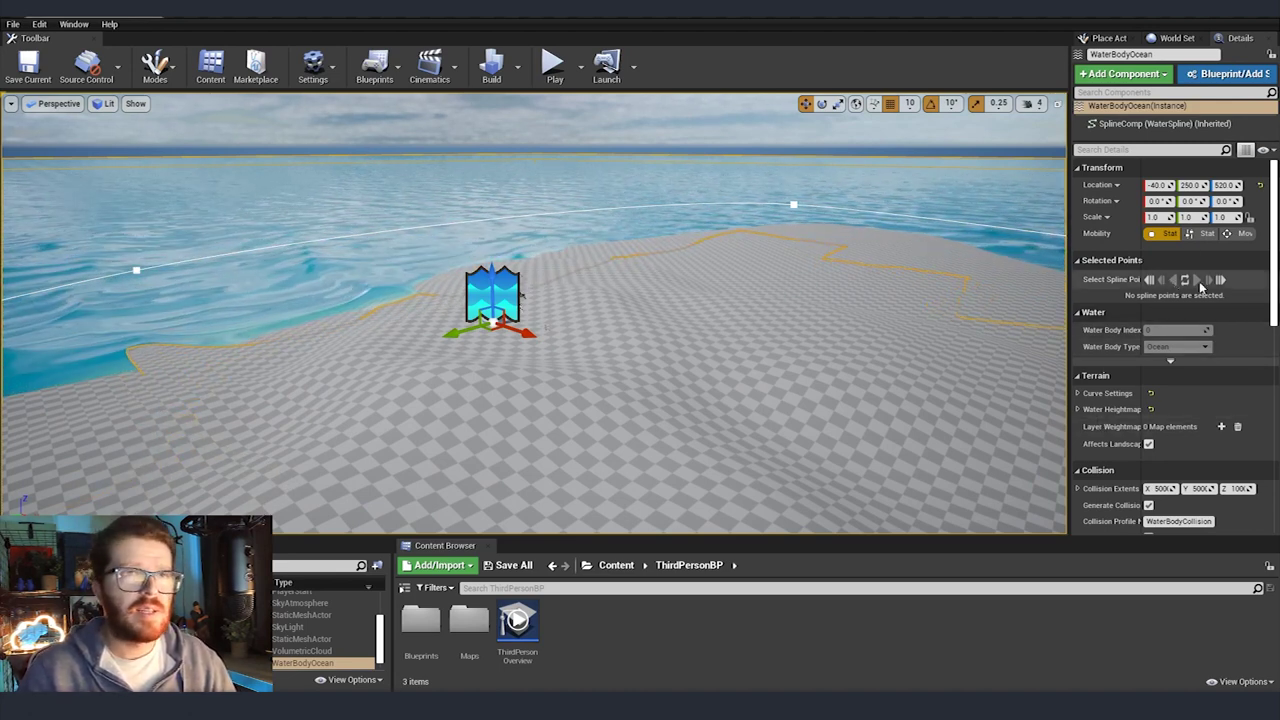
drag(1068, 416, 926, 416)
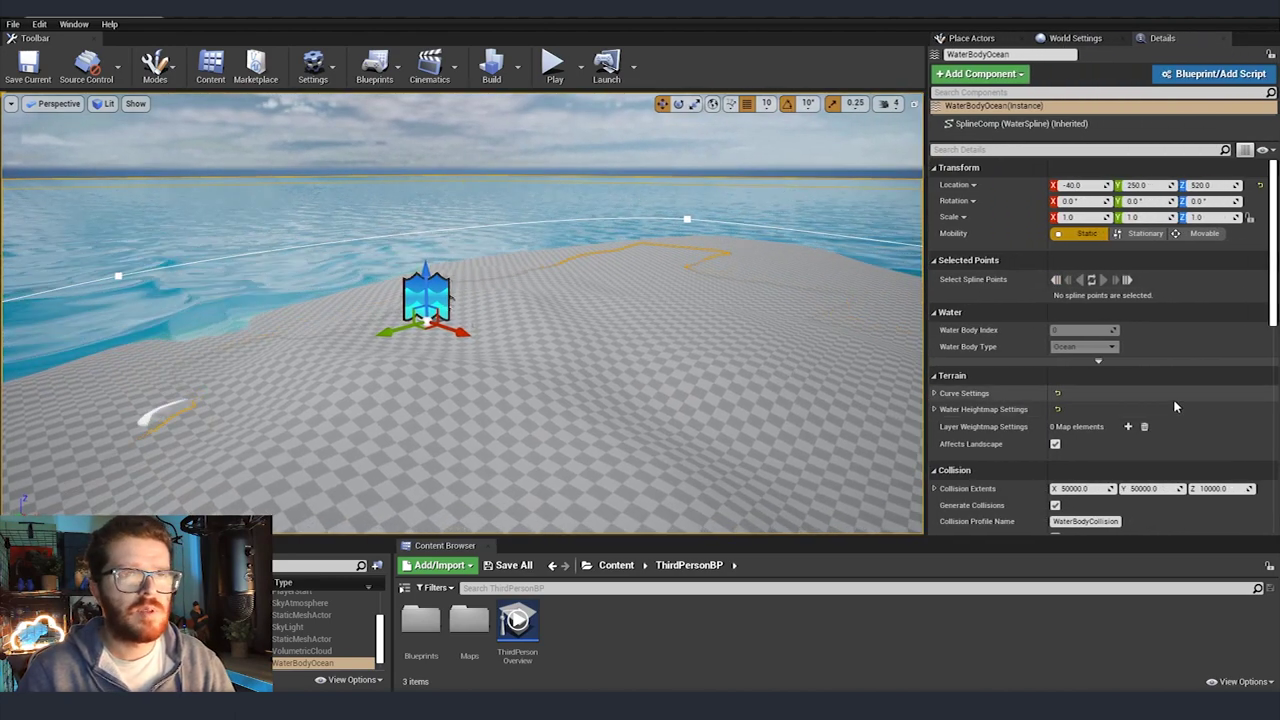
scroll(1150, 400, down, 3)
scroll(1150, 310, up, 3)
scroll(1188, 290, down, 2)
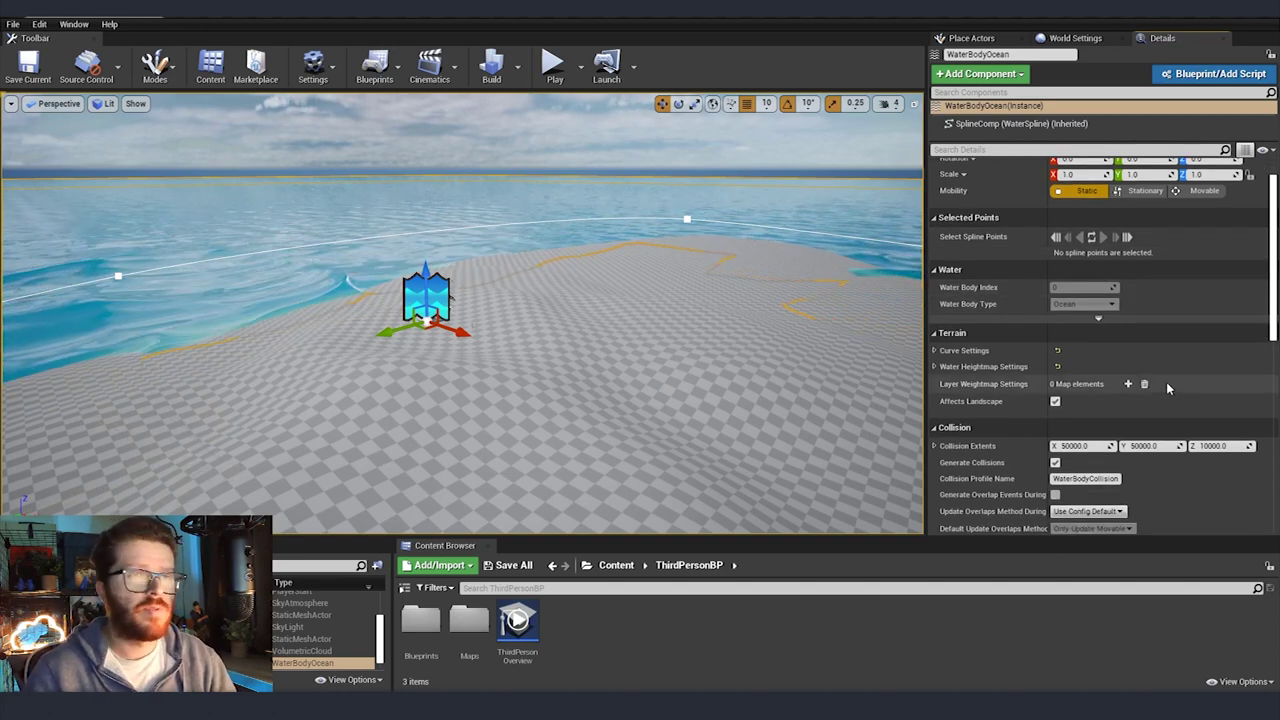
scroll(1166, 382, down, 10)
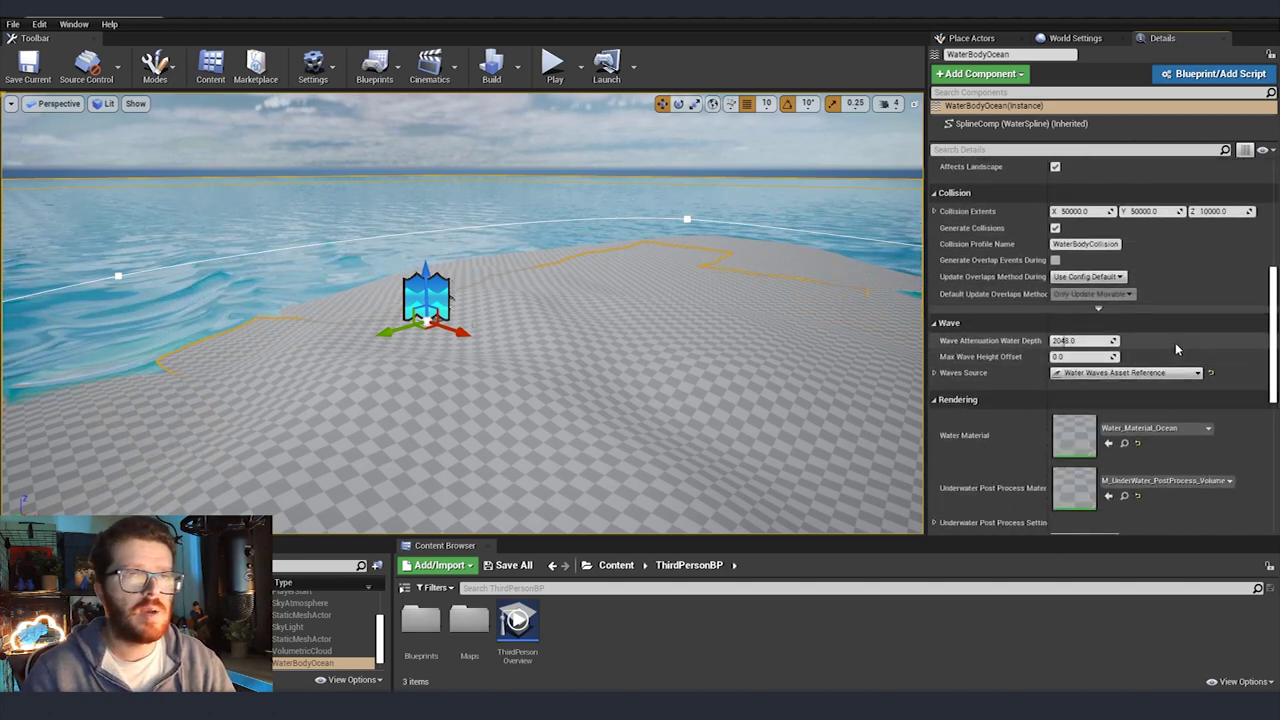
scroll(1176, 349, down, 14)
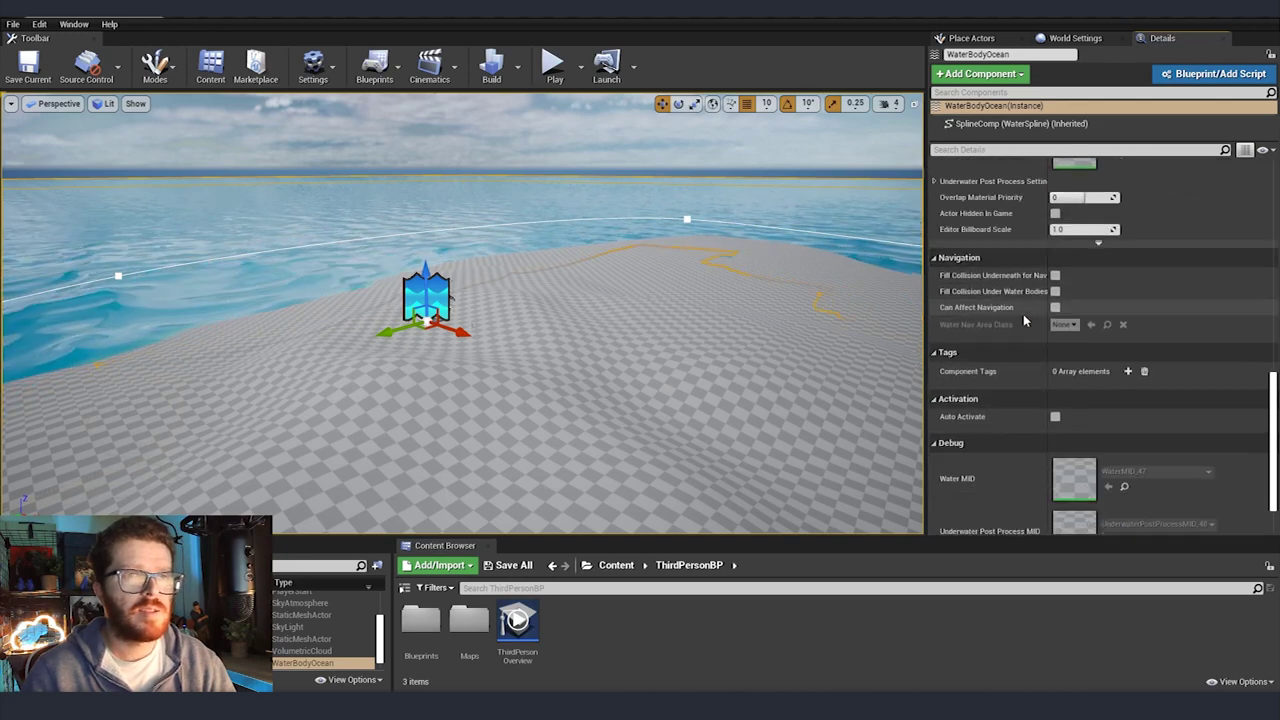
right_drag(643, 251, 425, 214)
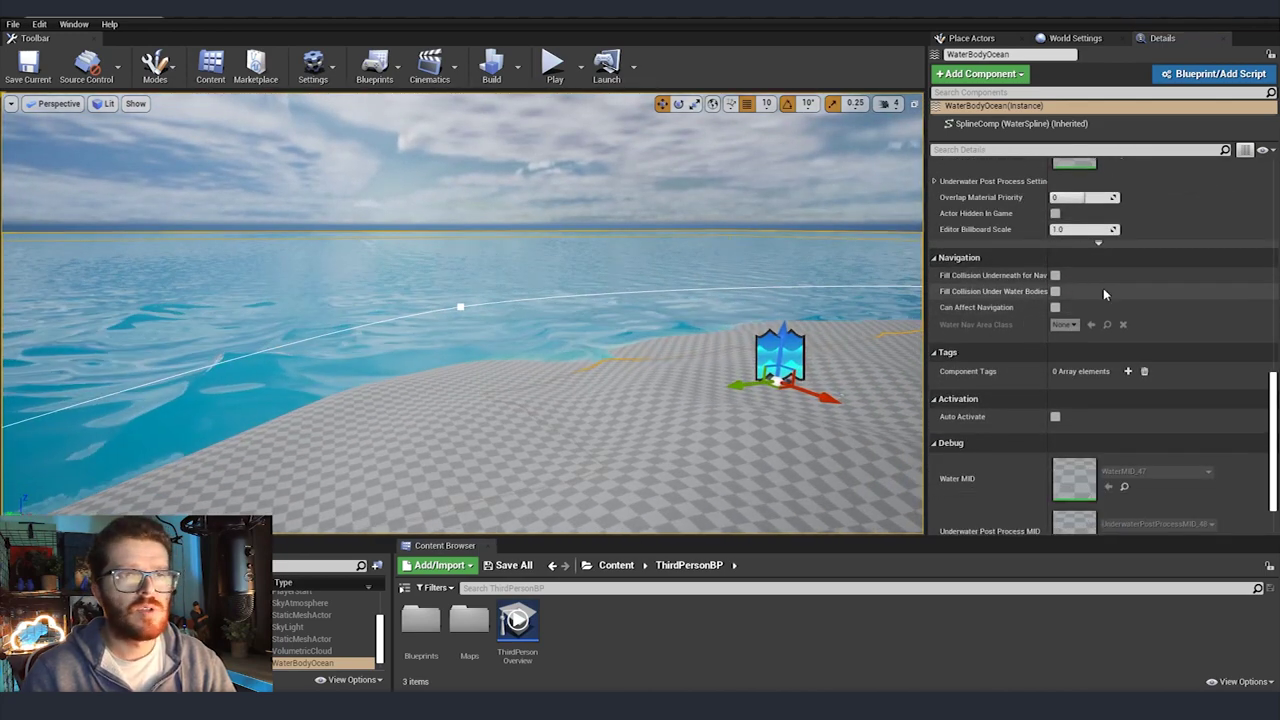
scroll(1158, 295, down, 3)
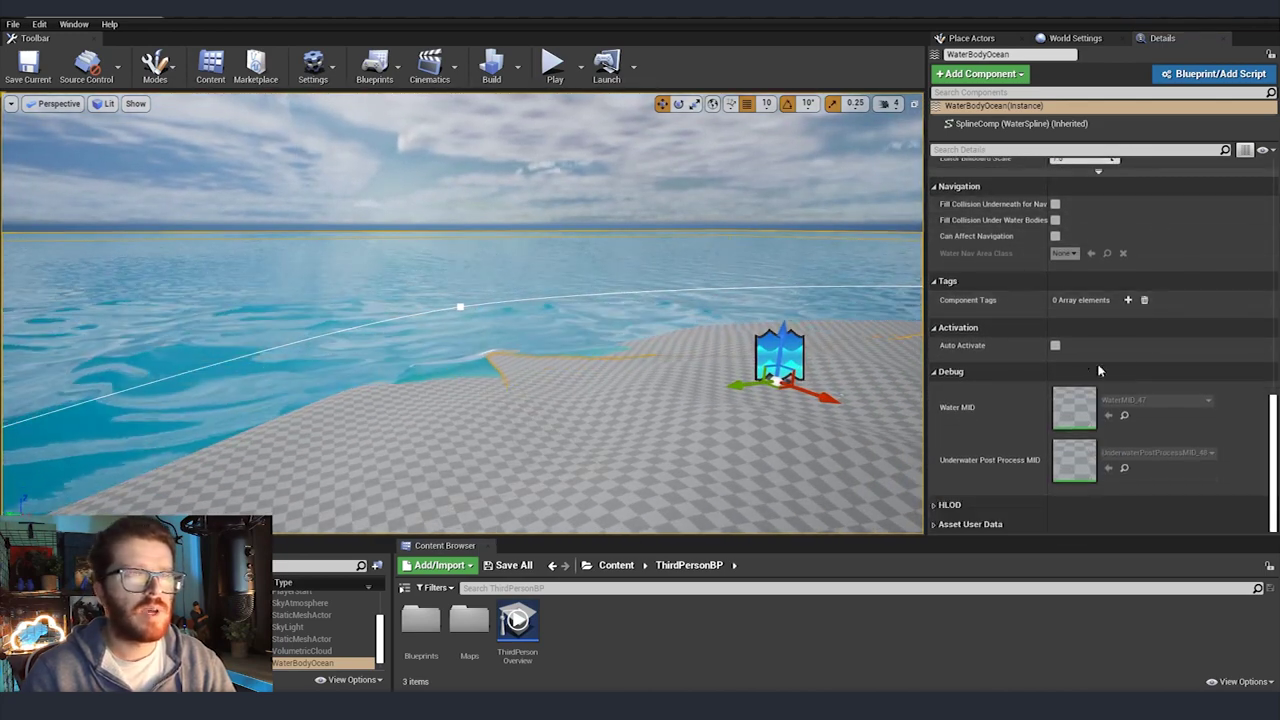
scroll(1136, 376, up, 15)
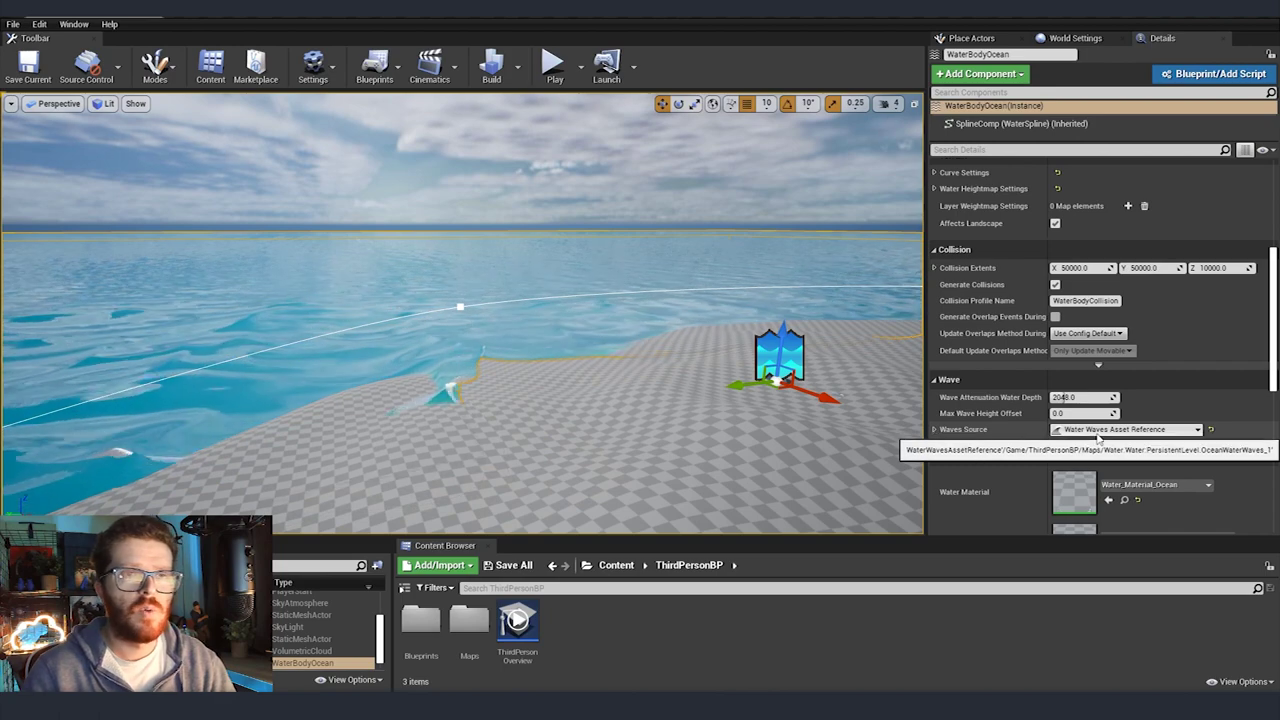
Step: Keep Water Waves Asset Reference as the ocean's waves source, expand its asset settings, and locate the referenced GerstnerWaves_Ocean asset among the project content
click(1174, 431)
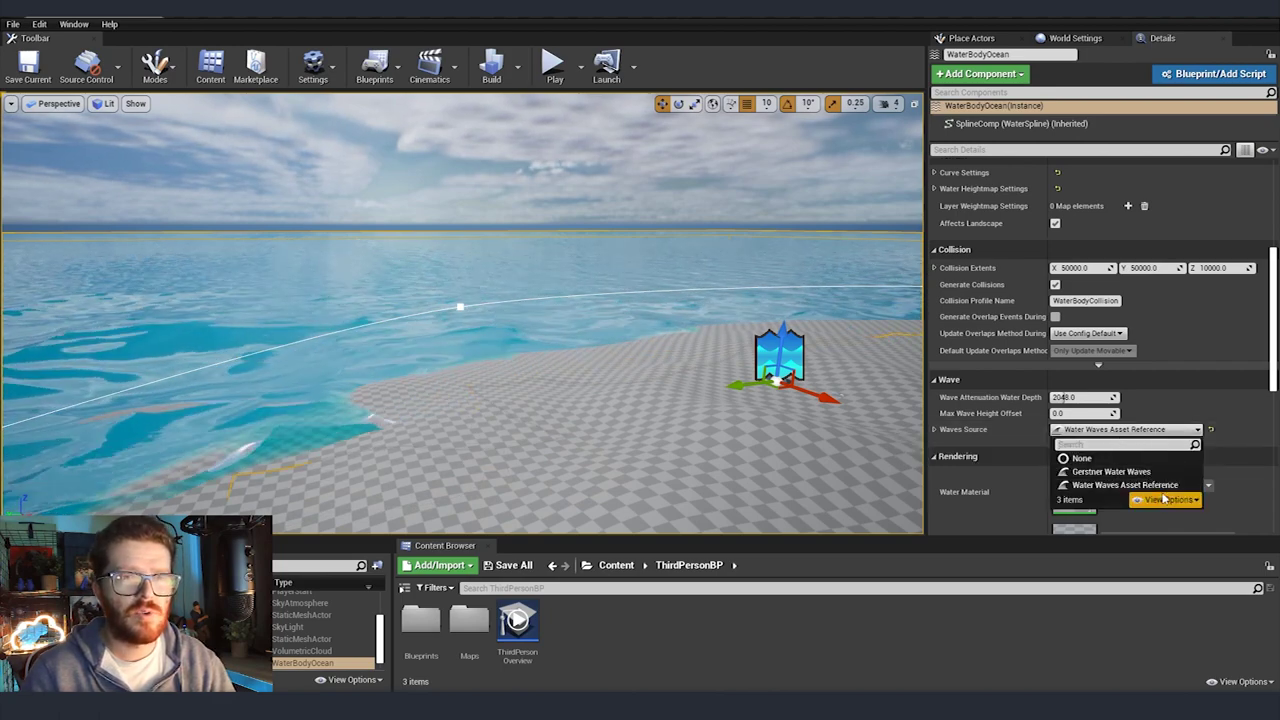
click(1111, 486)
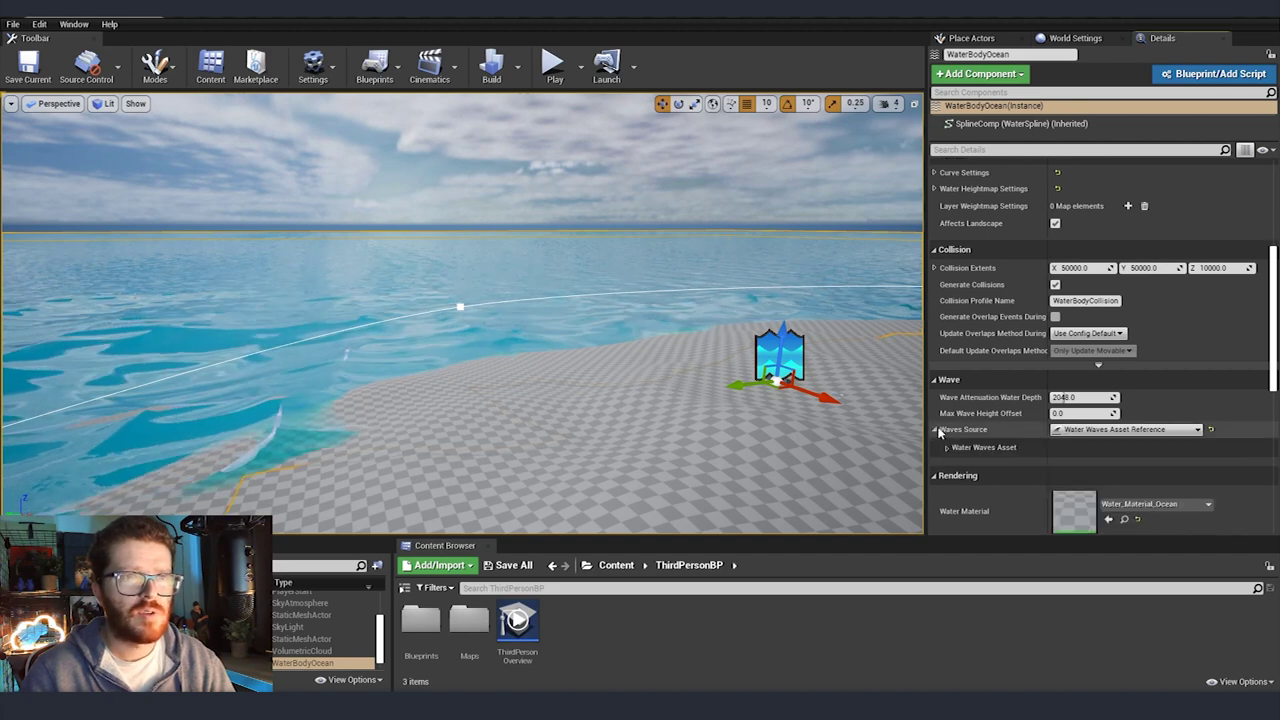
click(990, 448)
scroll(993, 460, down, 1)
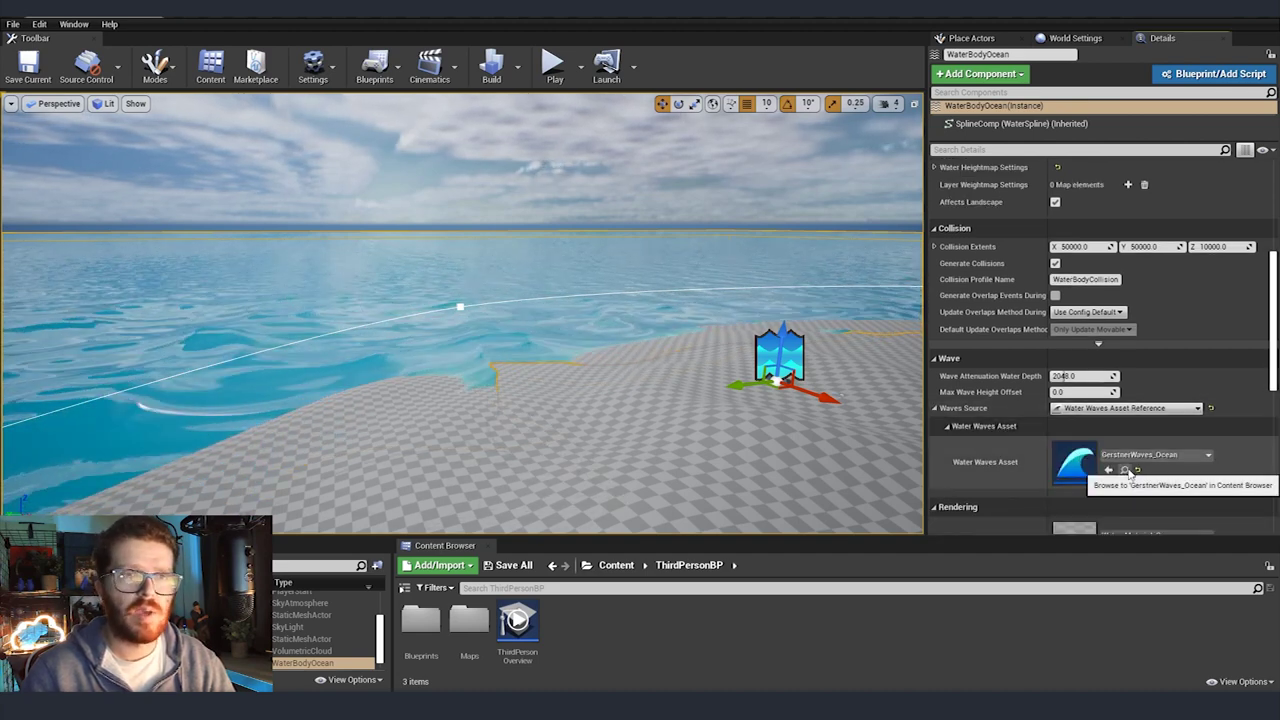
click(1124, 470)
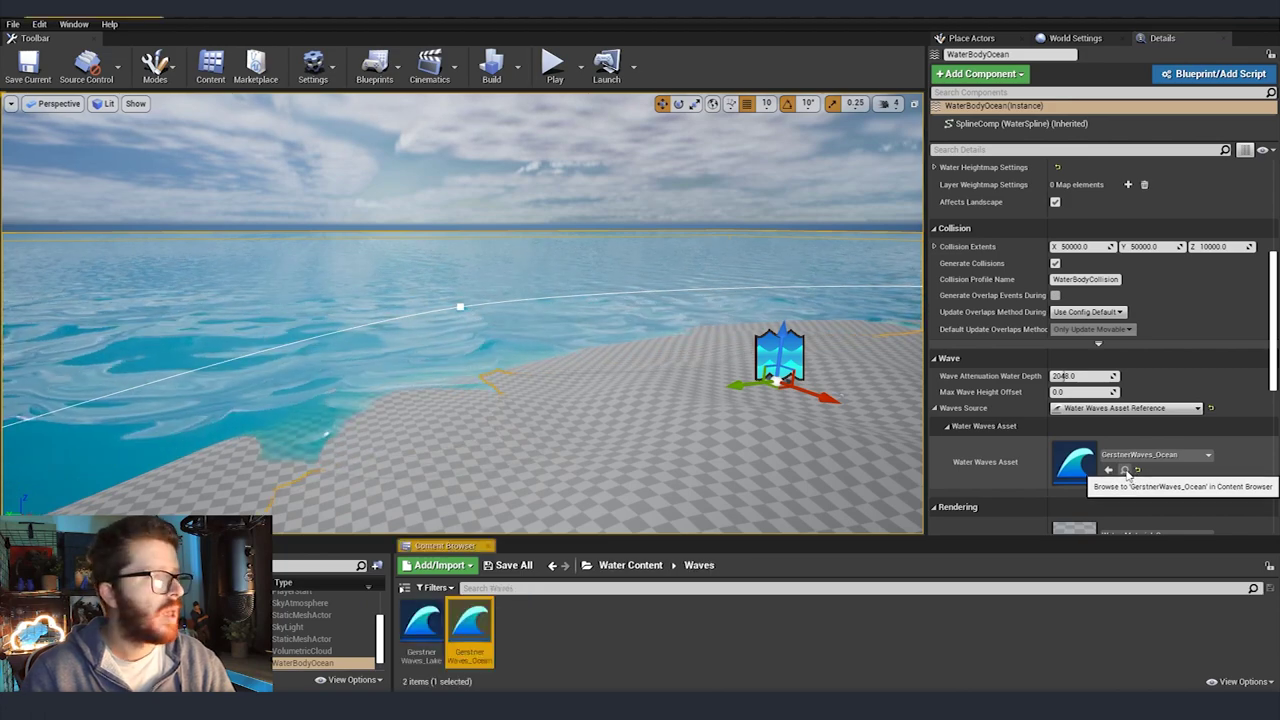
Step: Duplicate the GerstnerWaves_Ocean asset as GerstnerWaves_OceanCustom and open the copy for editing
right_click(472, 625)
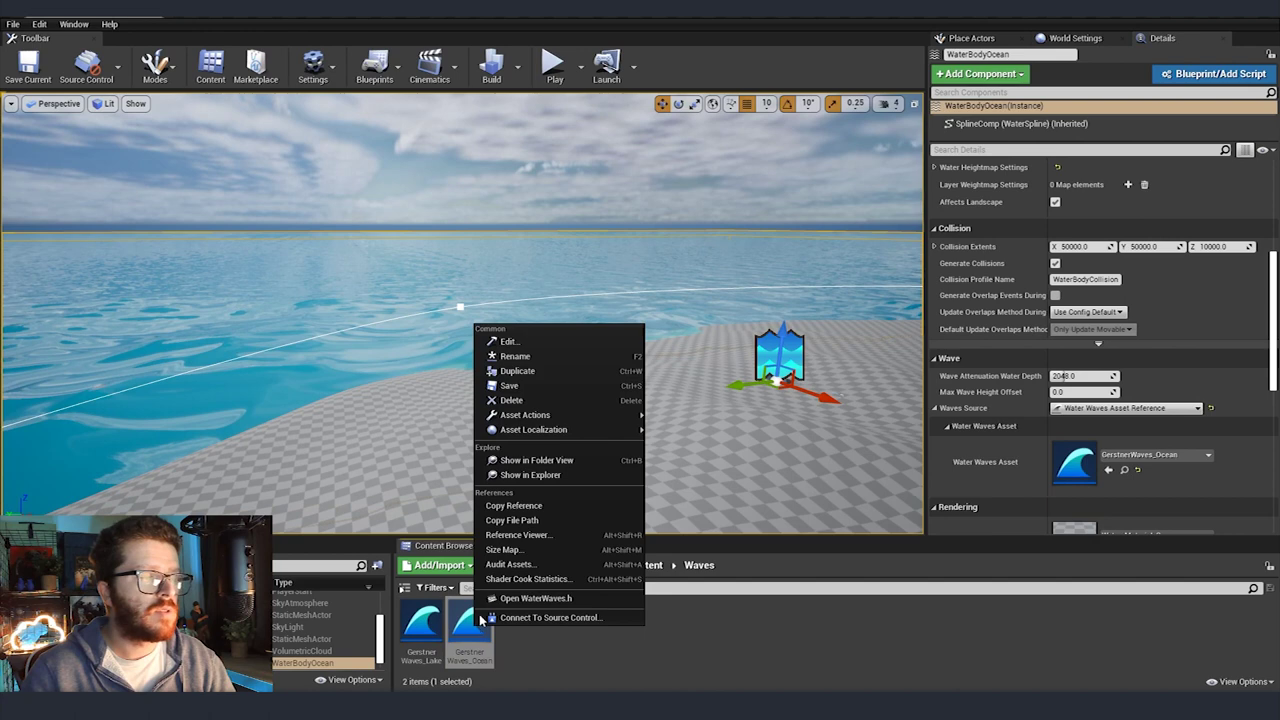
click(508, 370)
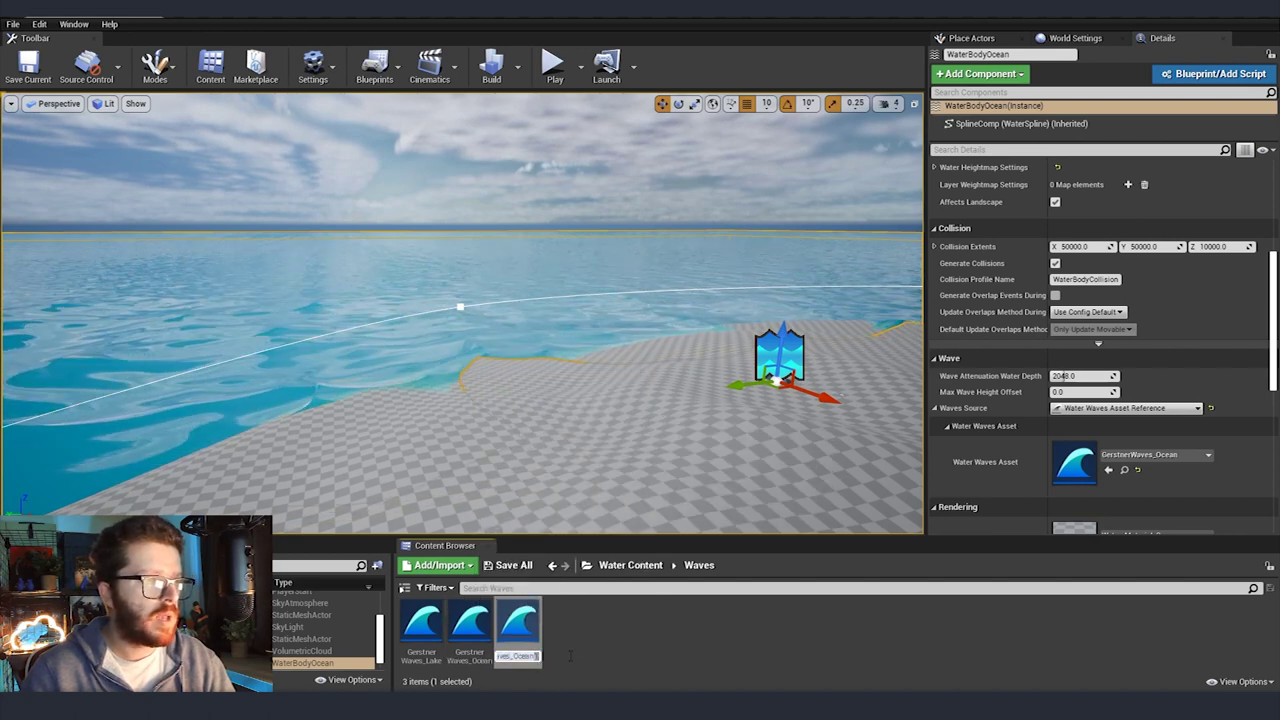
key(BackSpace)
text(Custom)
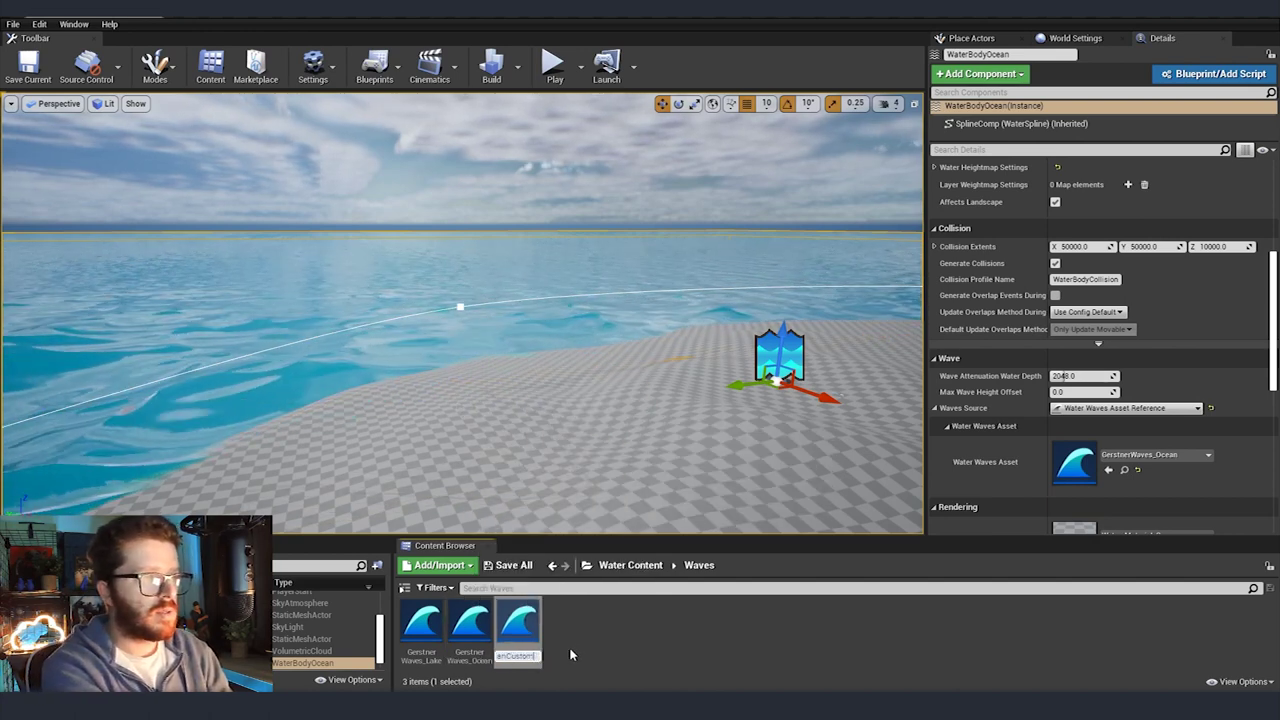
key(Return)
key(Return)
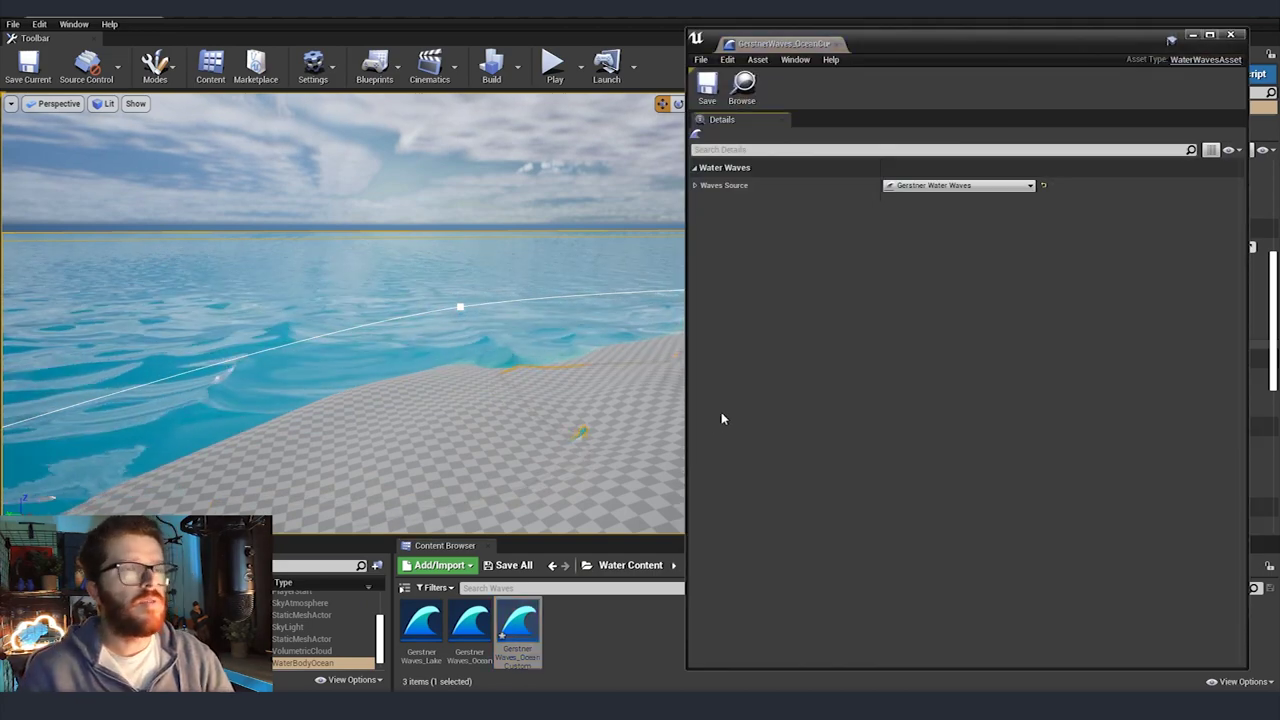
Step: Expand the custom asset's Gerstner wave generator to show its default, wavelength, amplitude, direction and steepness settings
drag(898, 44, 514, 59)
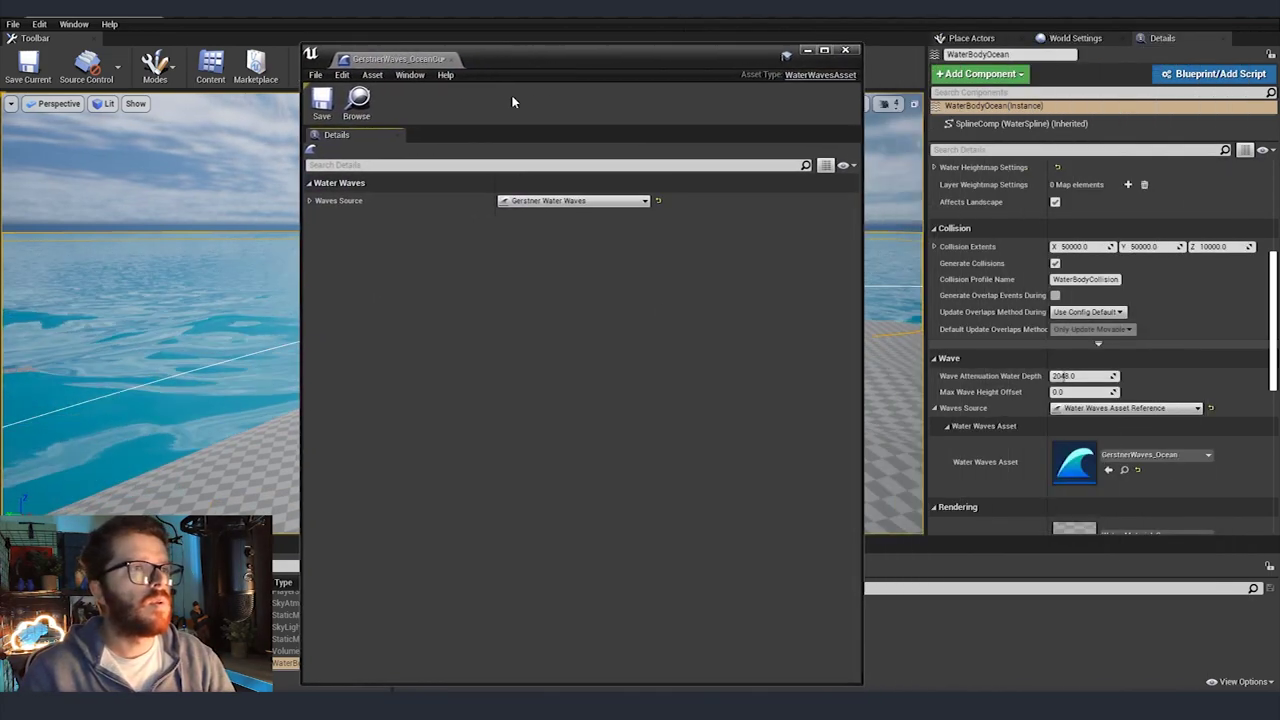
click(309, 200)
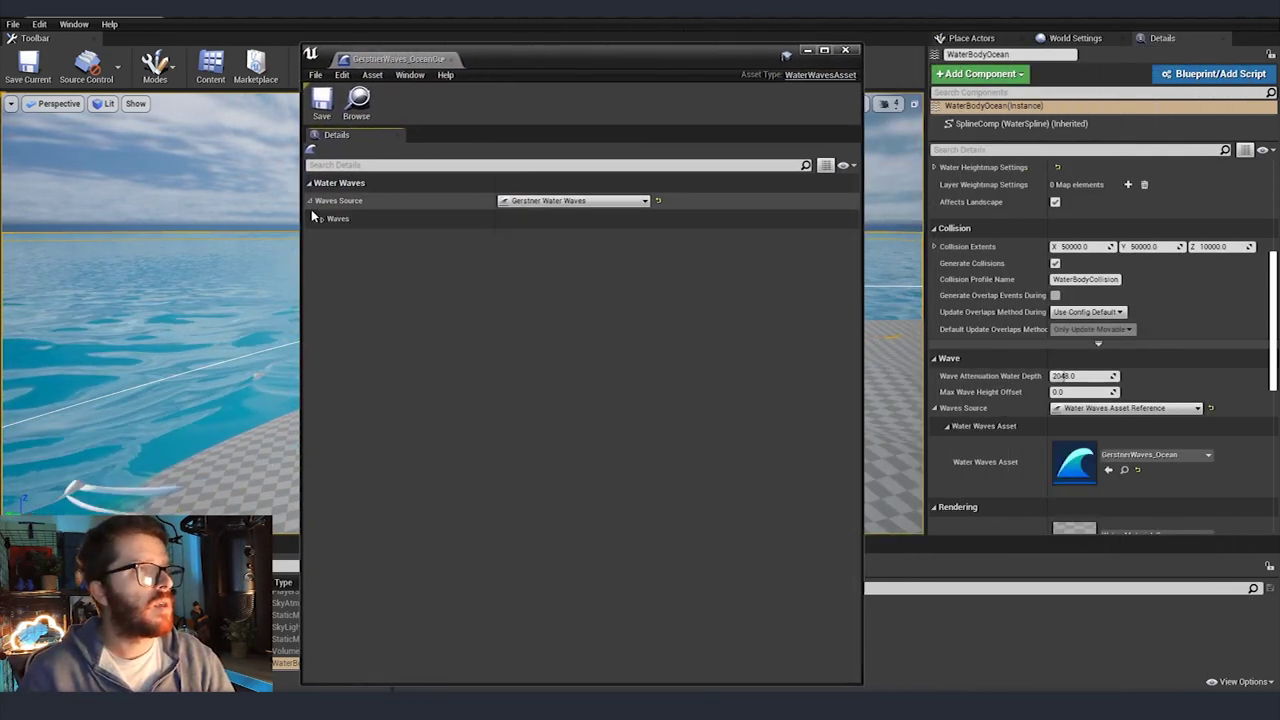
click(323, 237)
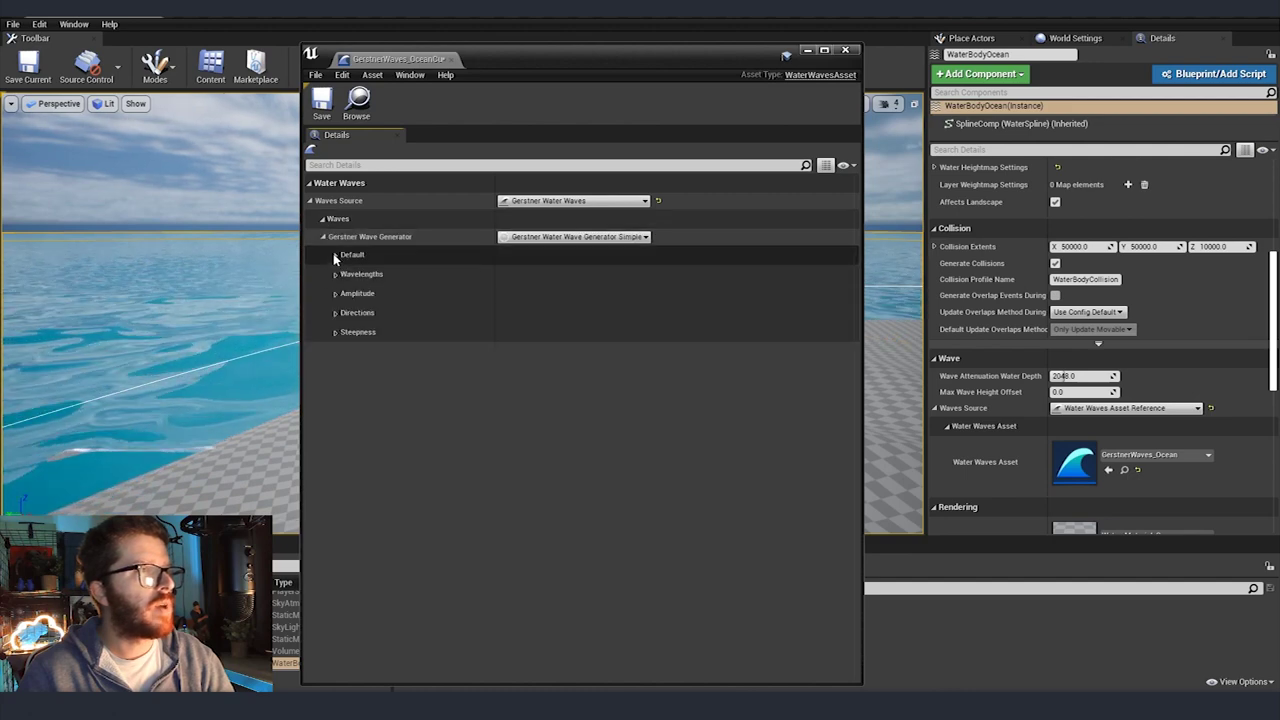
click(336, 255)
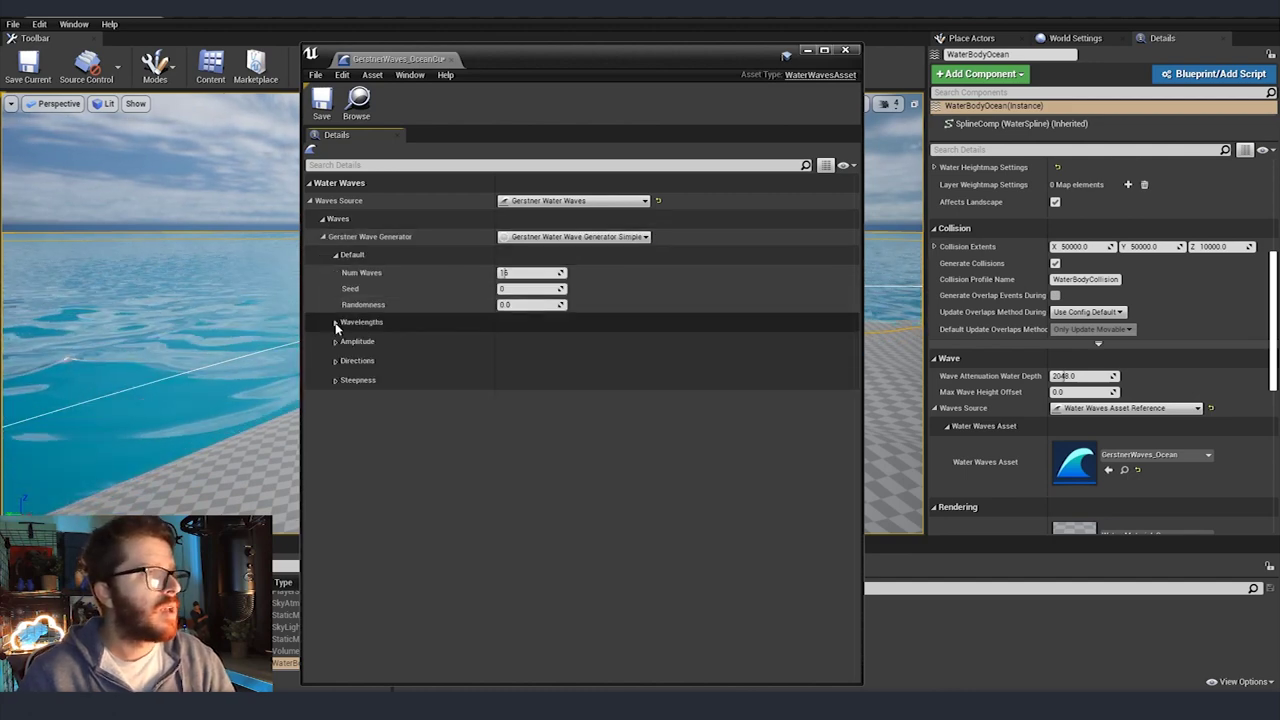
click(336, 322)
click(335, 389)
click(336, 456)
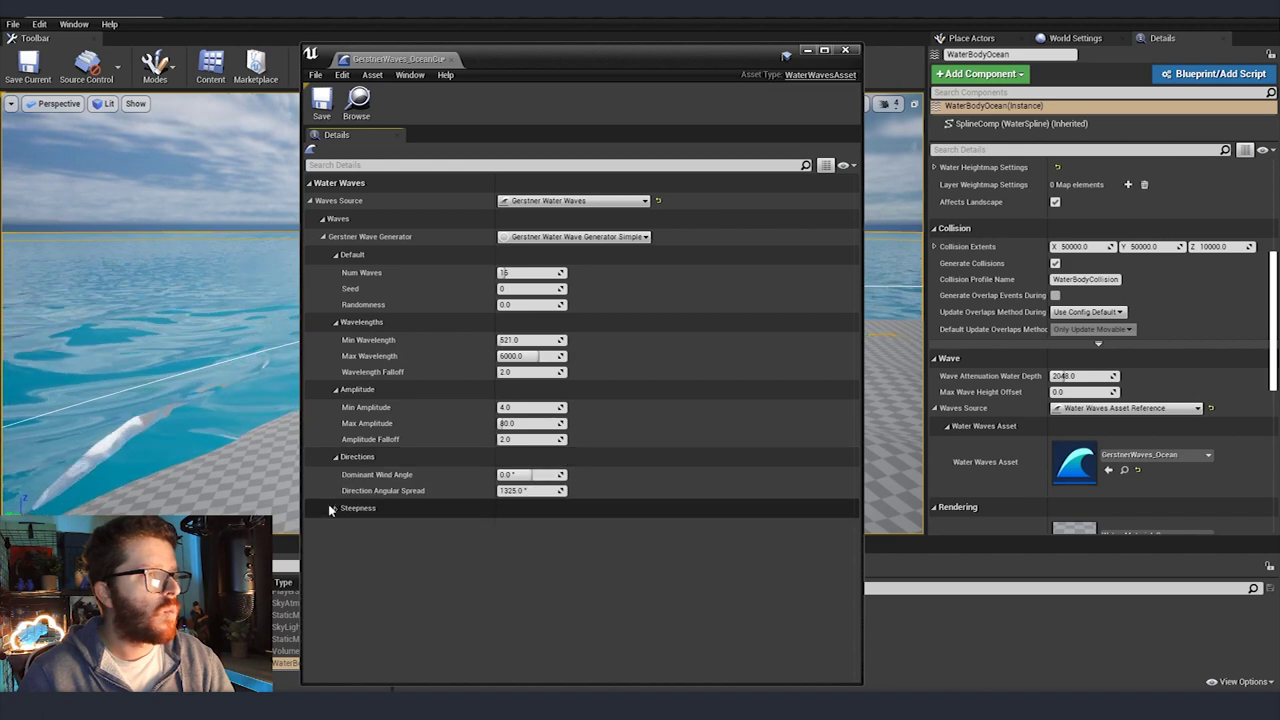
click(336, 508)
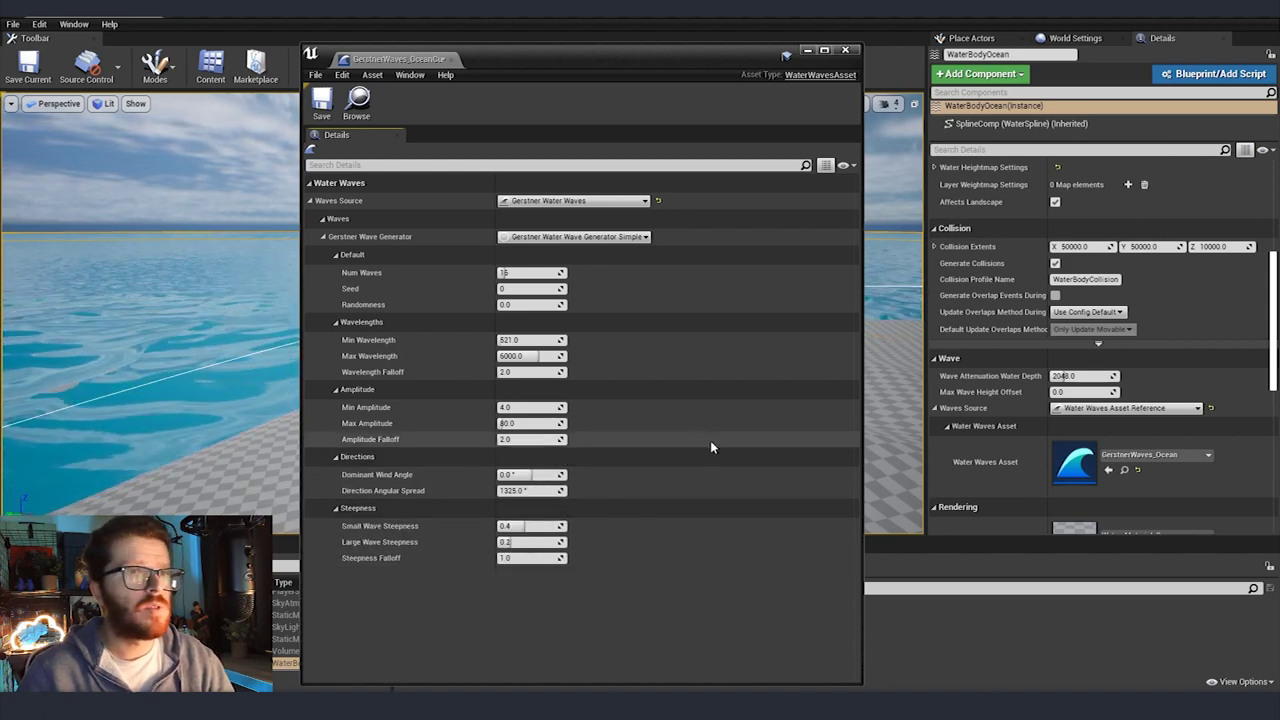
Step: Shrink and reposition the wave asset editor, and assign GerstnerWaves_OceanCustom as the ocean body's Water Waves Asset
drag(554, 64, 871, 163)
drag(621, 146, 678, 203)
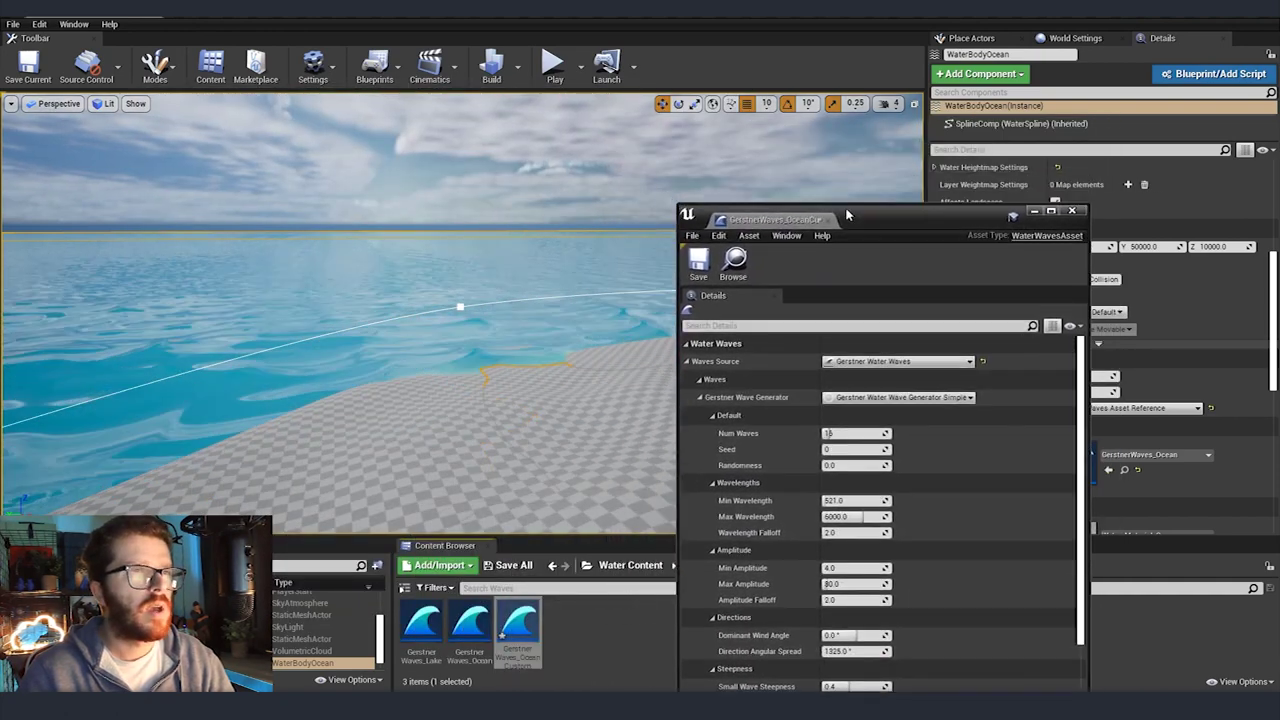
drag(888, 222, 768, 175)
drag(518, 625, 1084, 470)
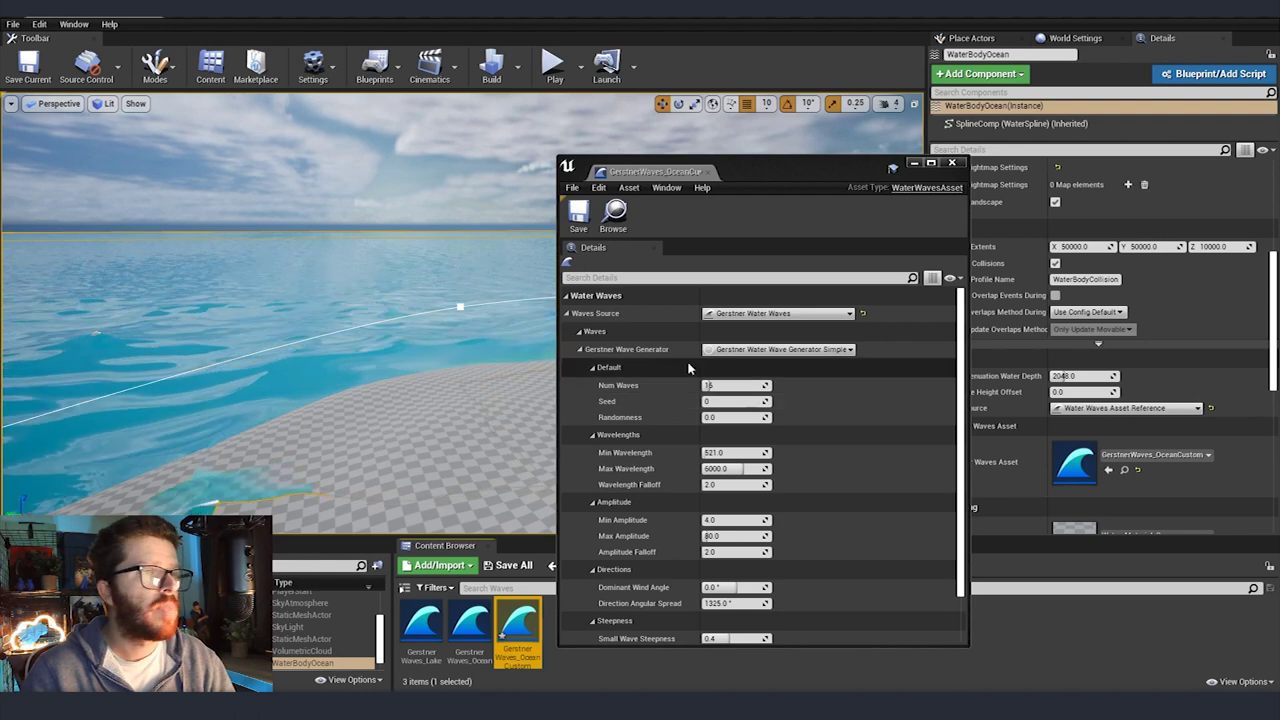
Step: Set the custom waves to 12 waves, minimum wavelength 2048 and maximum wavelength 8000, and check the ocean
click(718, 385)
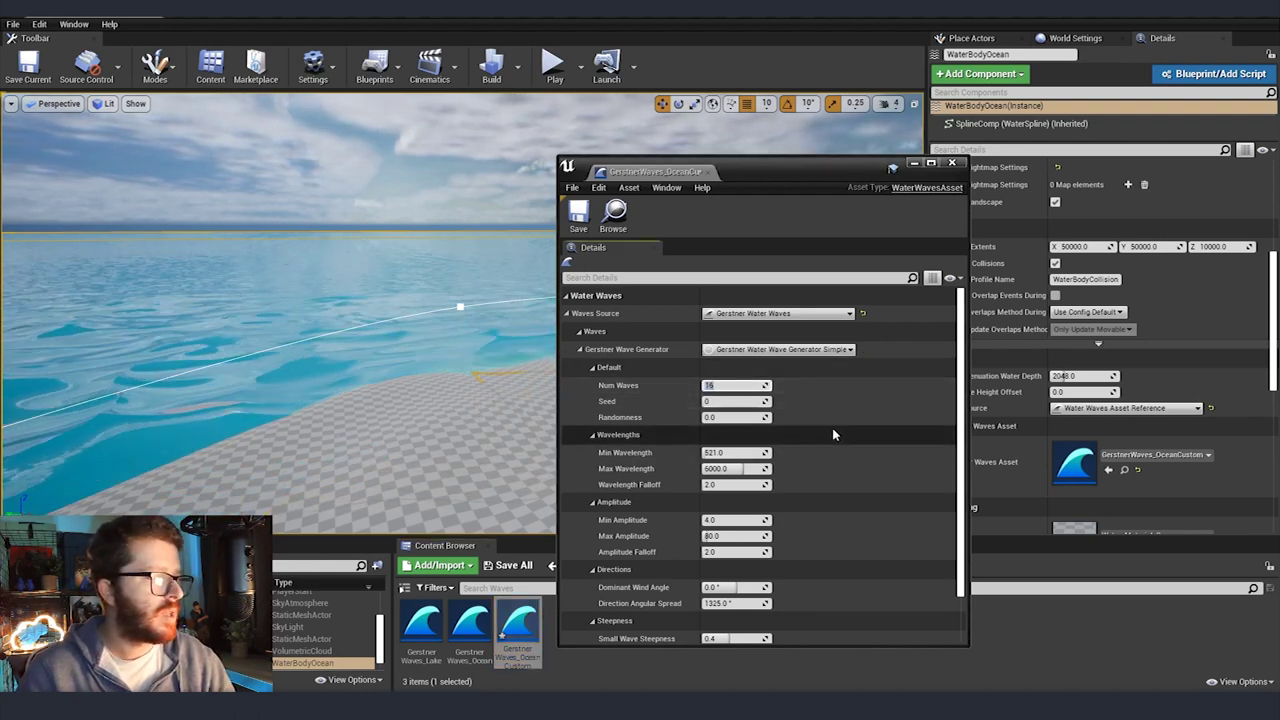
text(12)
key(Return)
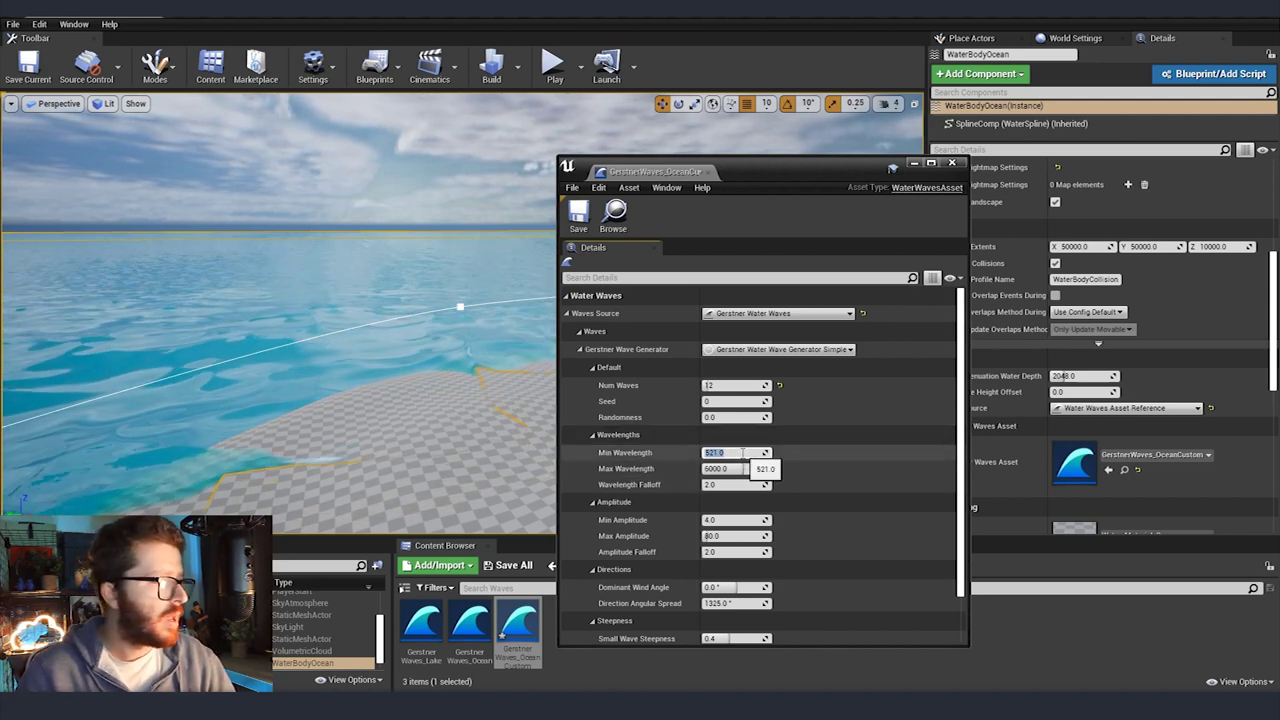
key(Return)
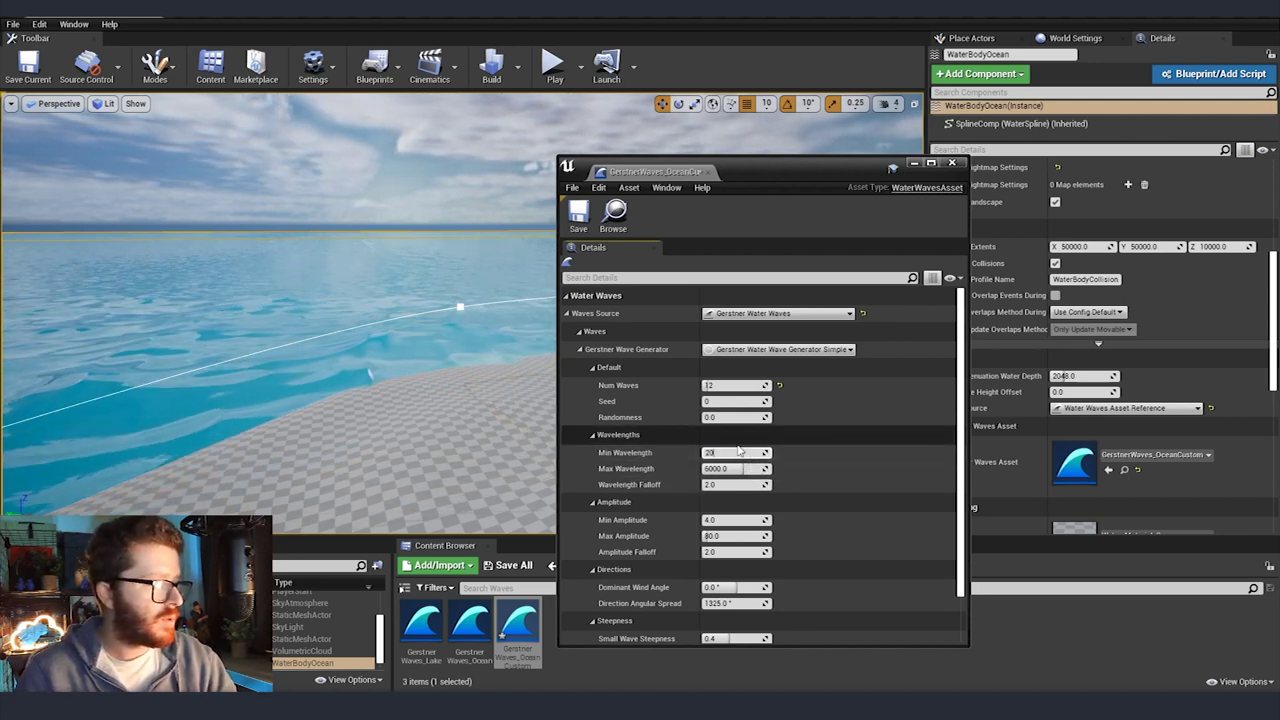
text(8)
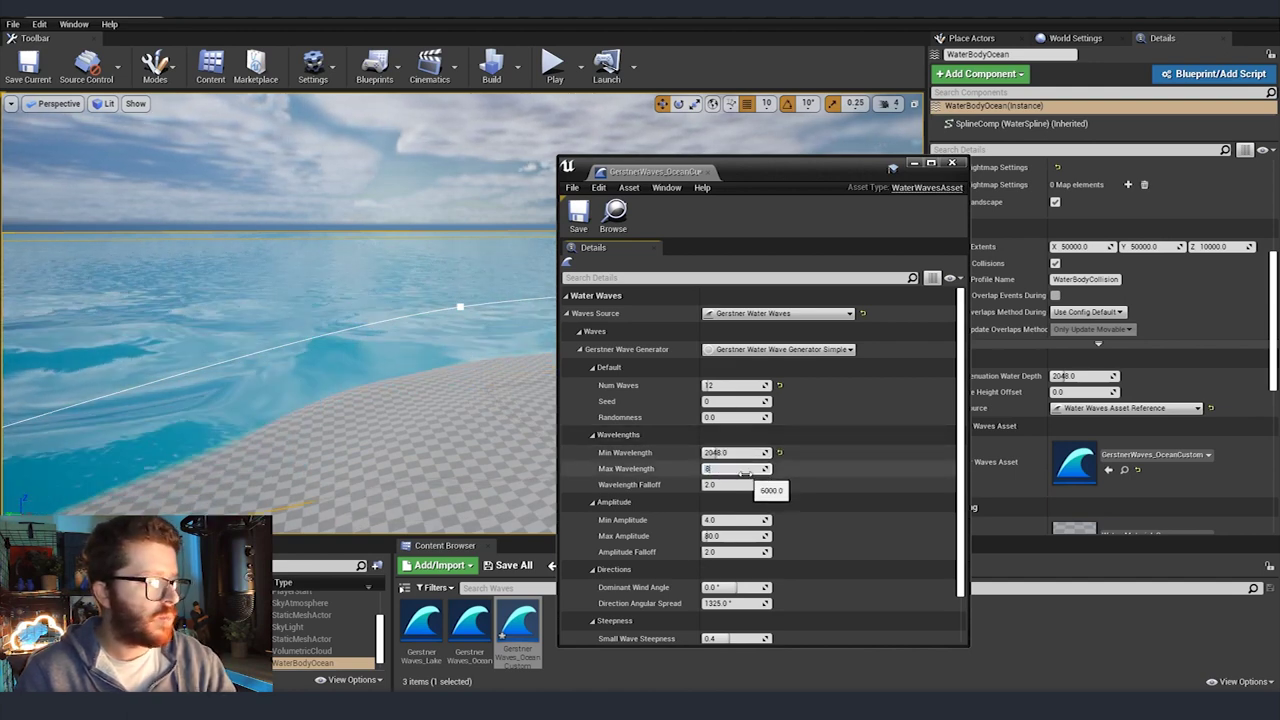
right_drag(321, 356, 234, 308)
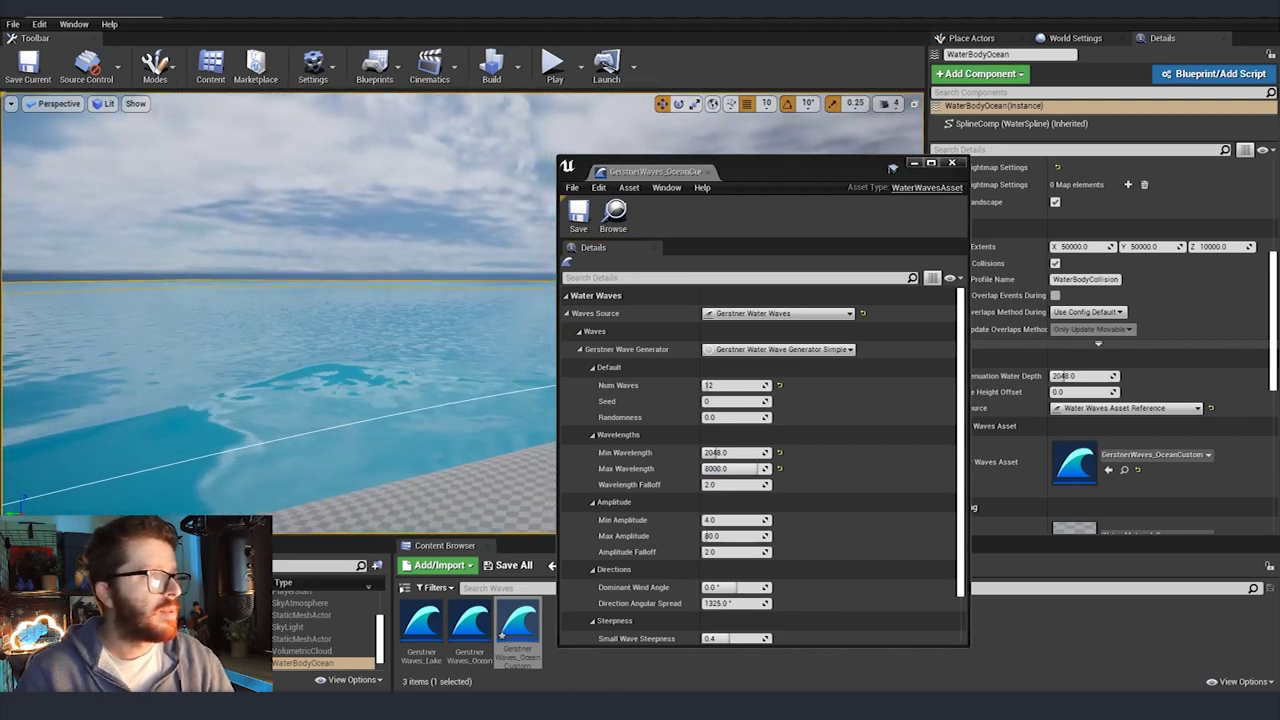
Step: Set the custom waves' maximum amplitude to 250 and minimum amplitude to 50, and view the waves without editor overlays
click(731, 537)
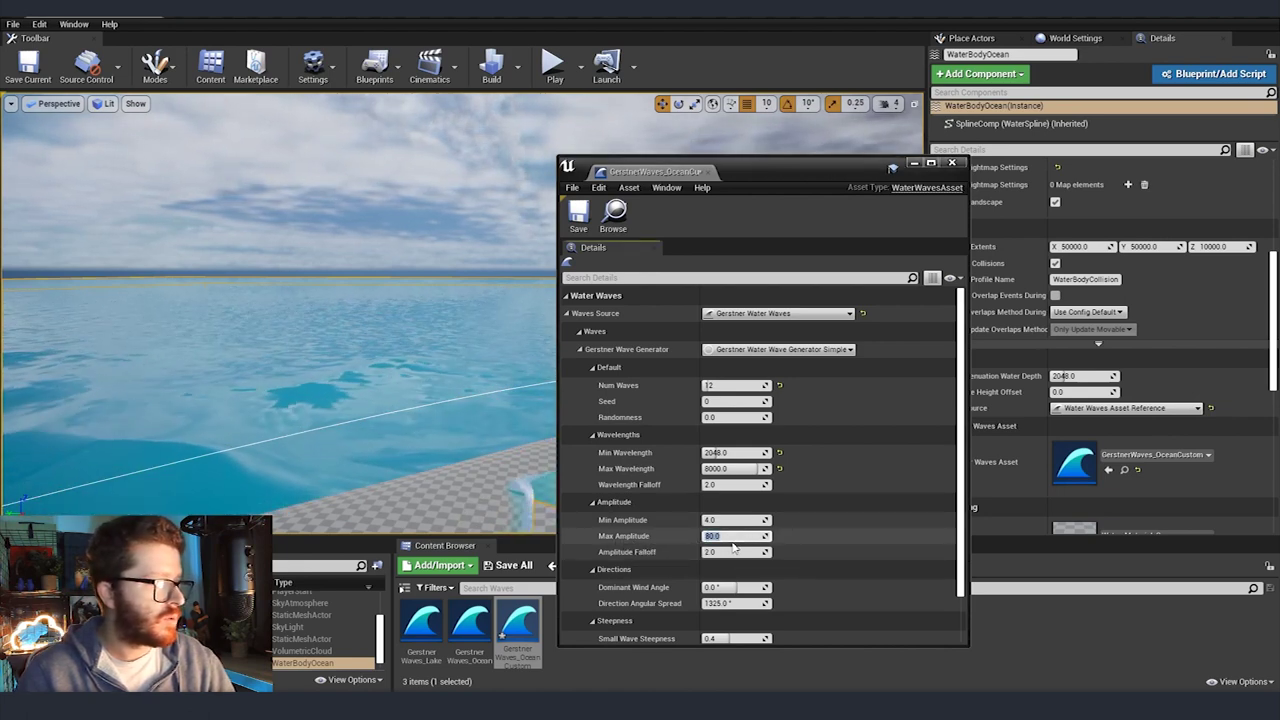
text(250)
key(Return)
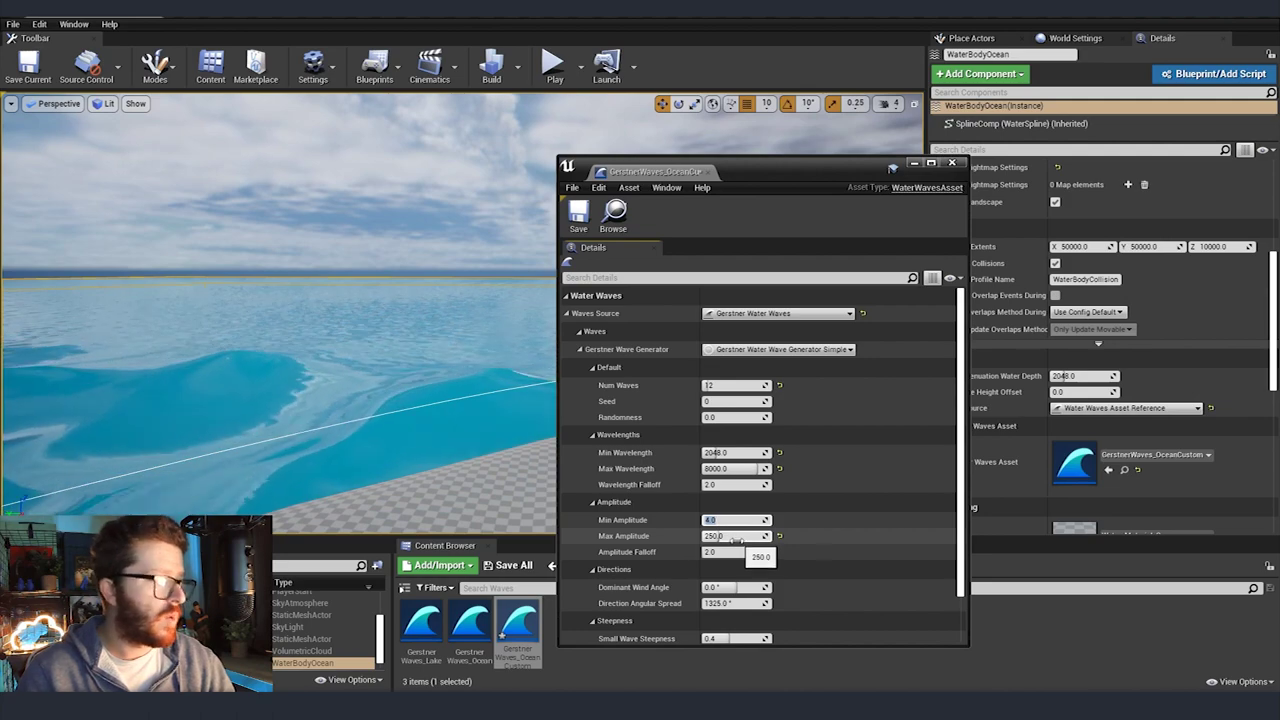
text(50)
right_drag(432, 433, 245, 395)
key(g)
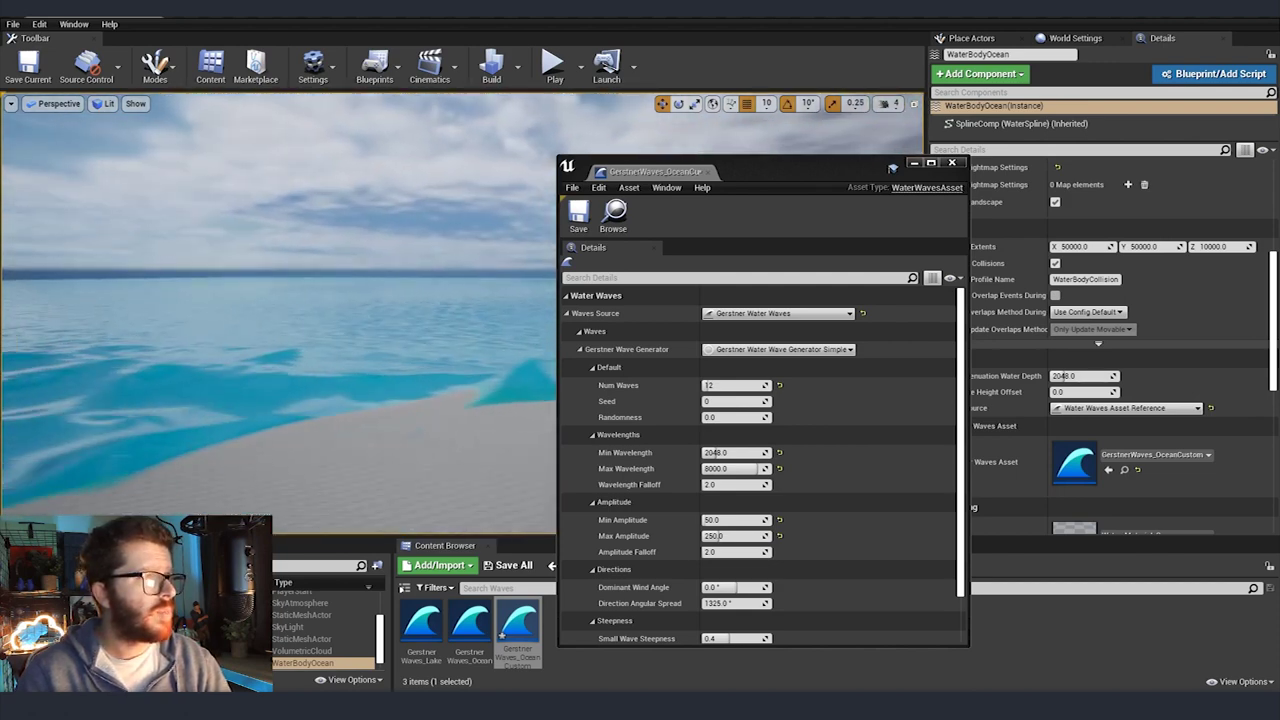
right_drag(369, 370, 369, 370)
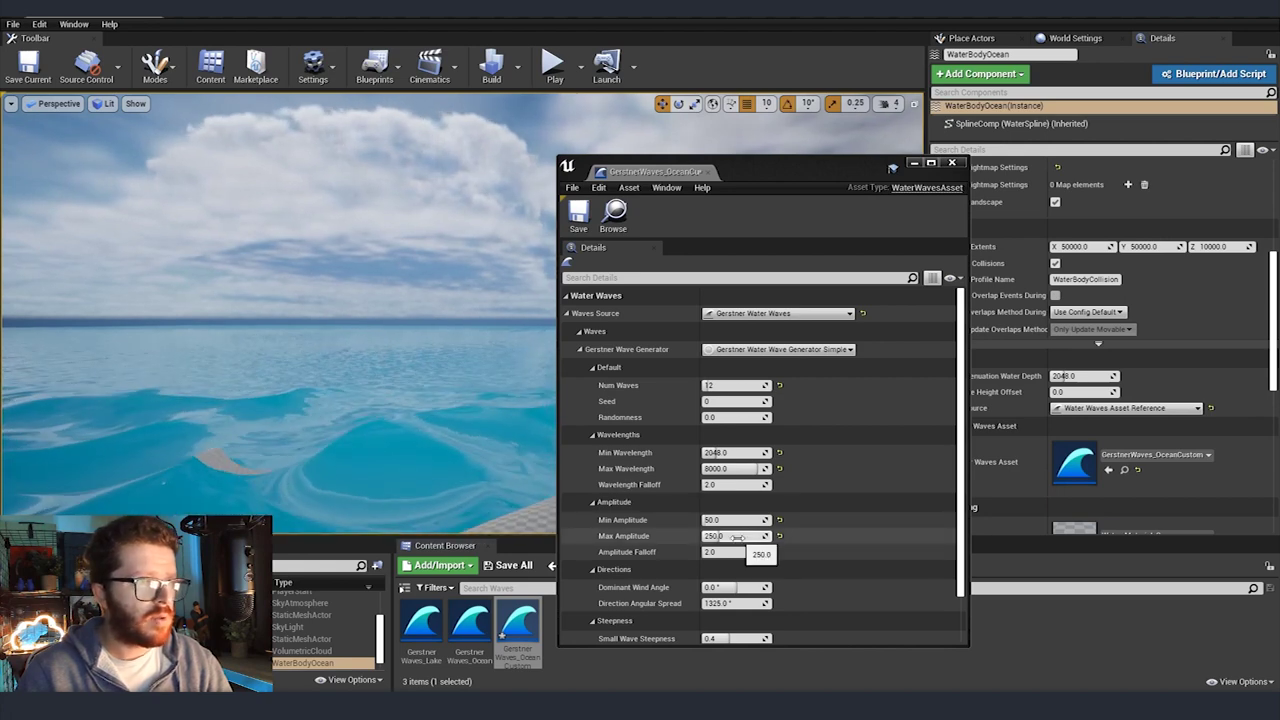
Step: Set the custom waves' maximum amplitude to 100 and minimum amplitude to 20, and check the calmer ocean around the island
click(739, 537)
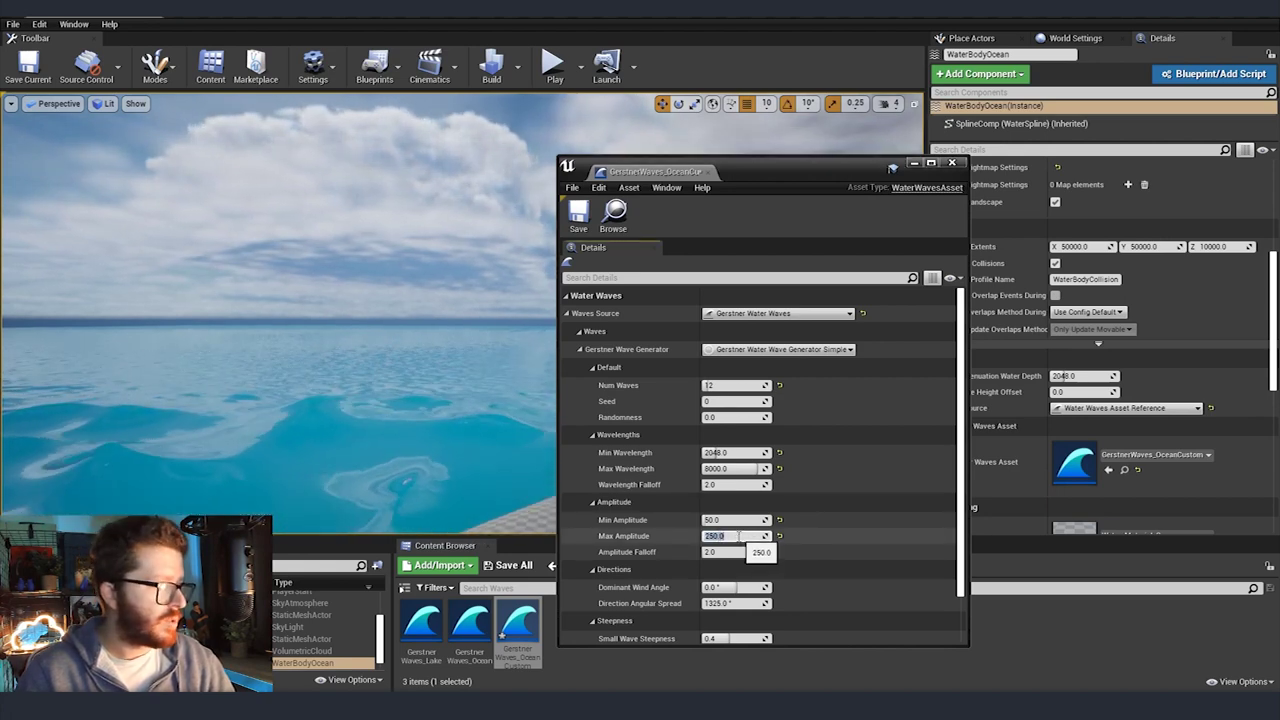
text(100)
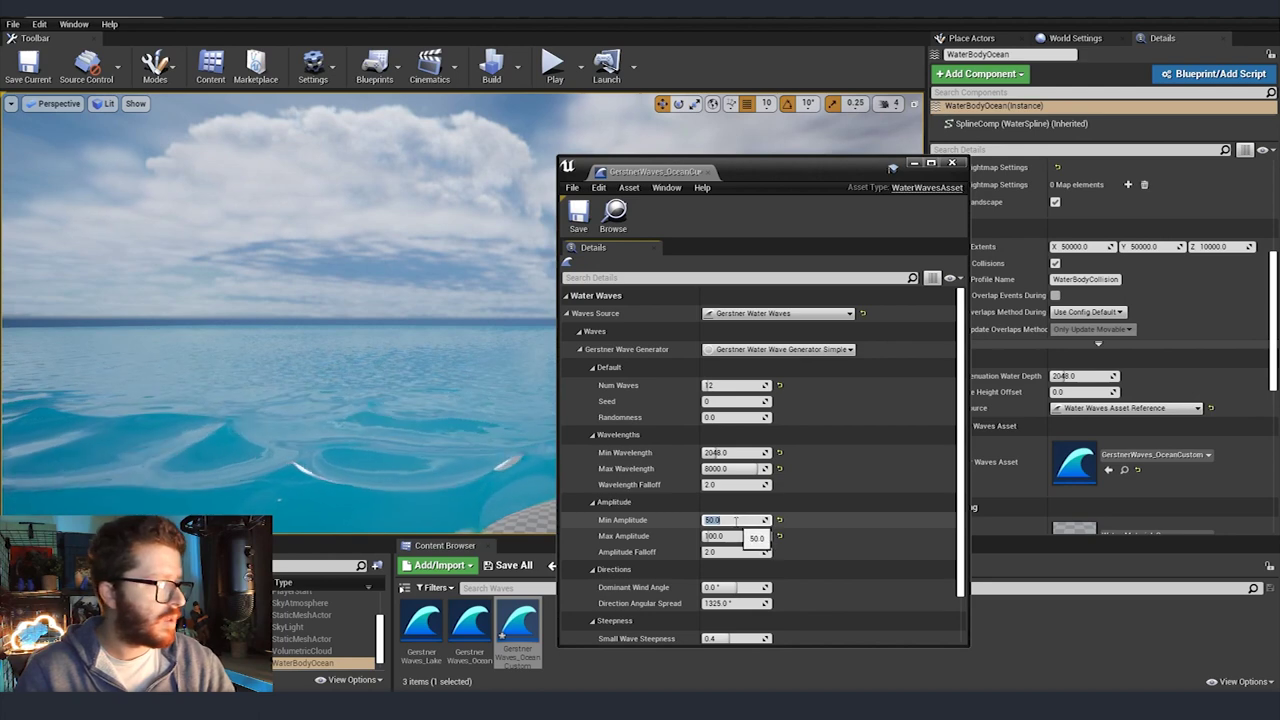
text(20)
key(Return)
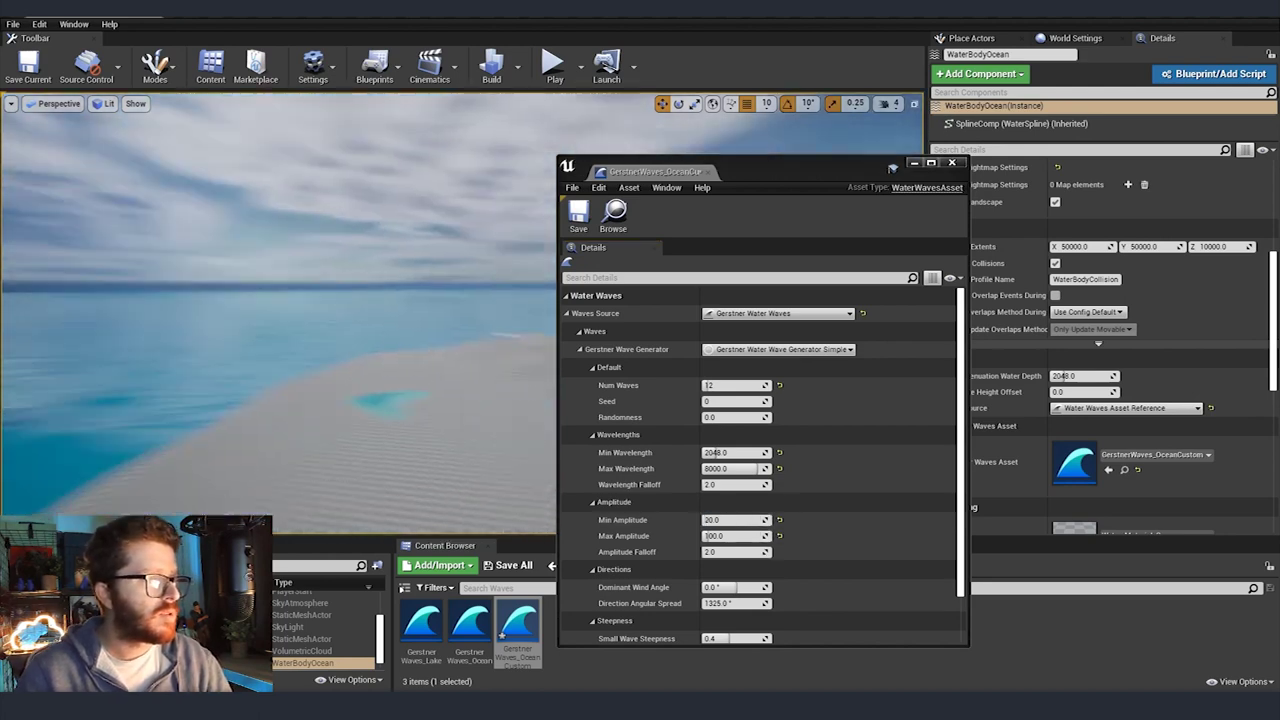
Step: Move the wave asset editor aside to uncover more ocean, and try wave seeds 12 and 15 before setting the seed to 16
scroll(809, 528, down, 2)
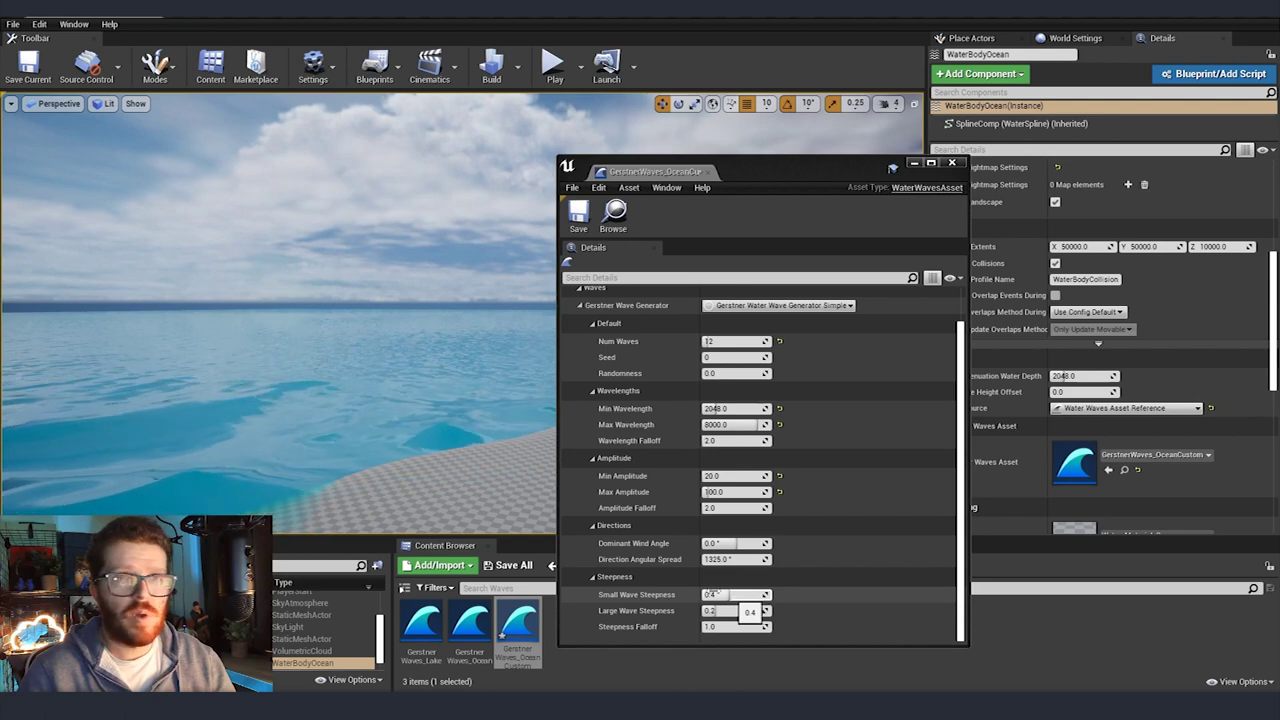
right_drag(450, 380, 300, 330)
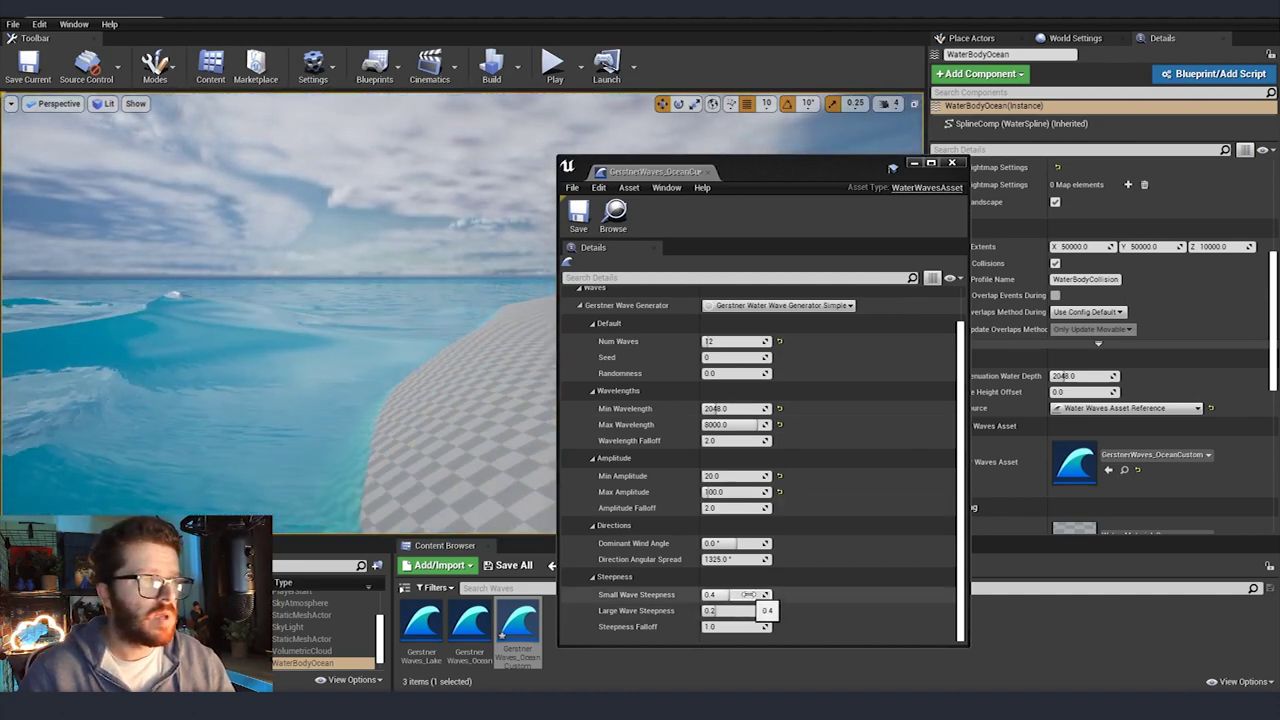
scroll(847, 595, up, 2)
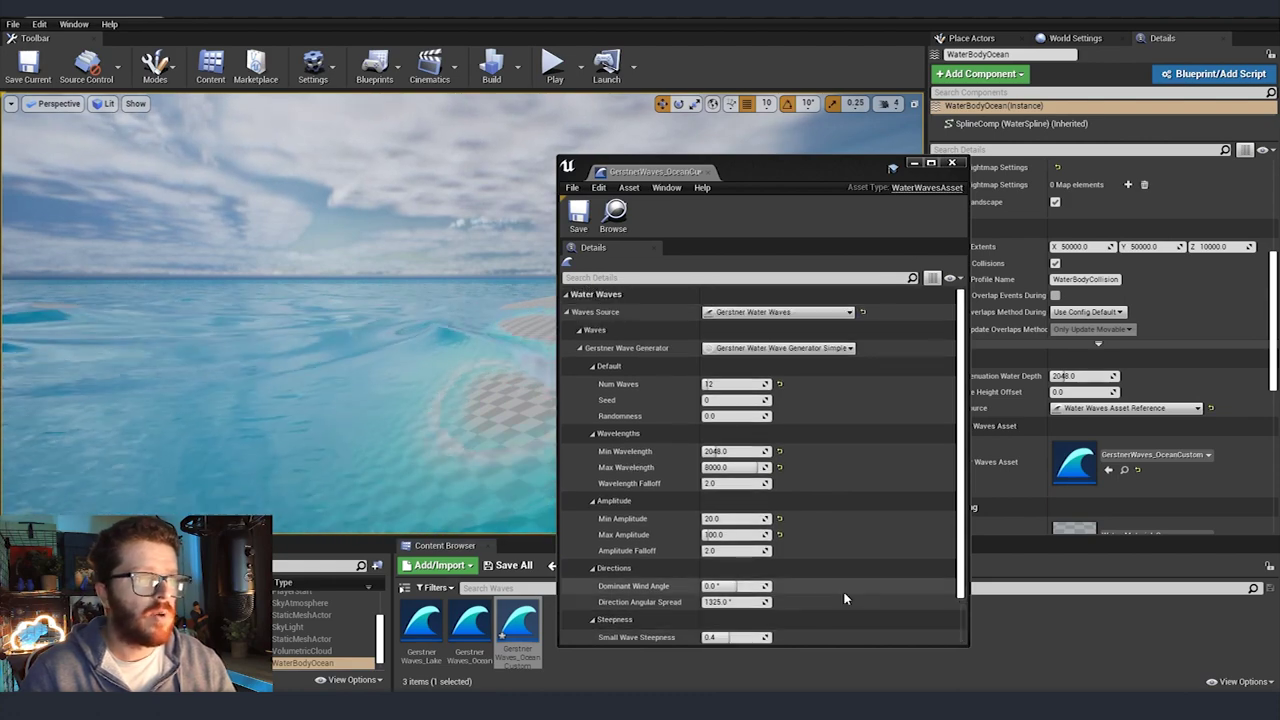
scroll(836, 597, down, 2)
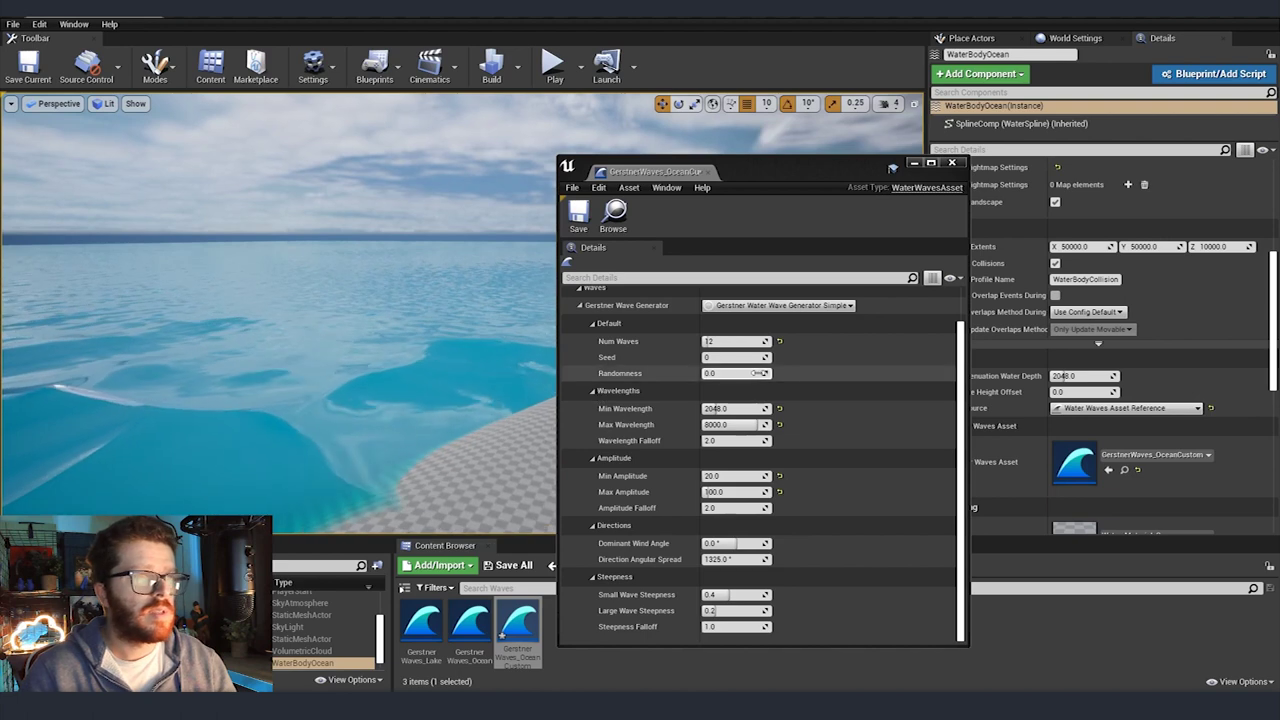
drag(819, 172, 863, 177)
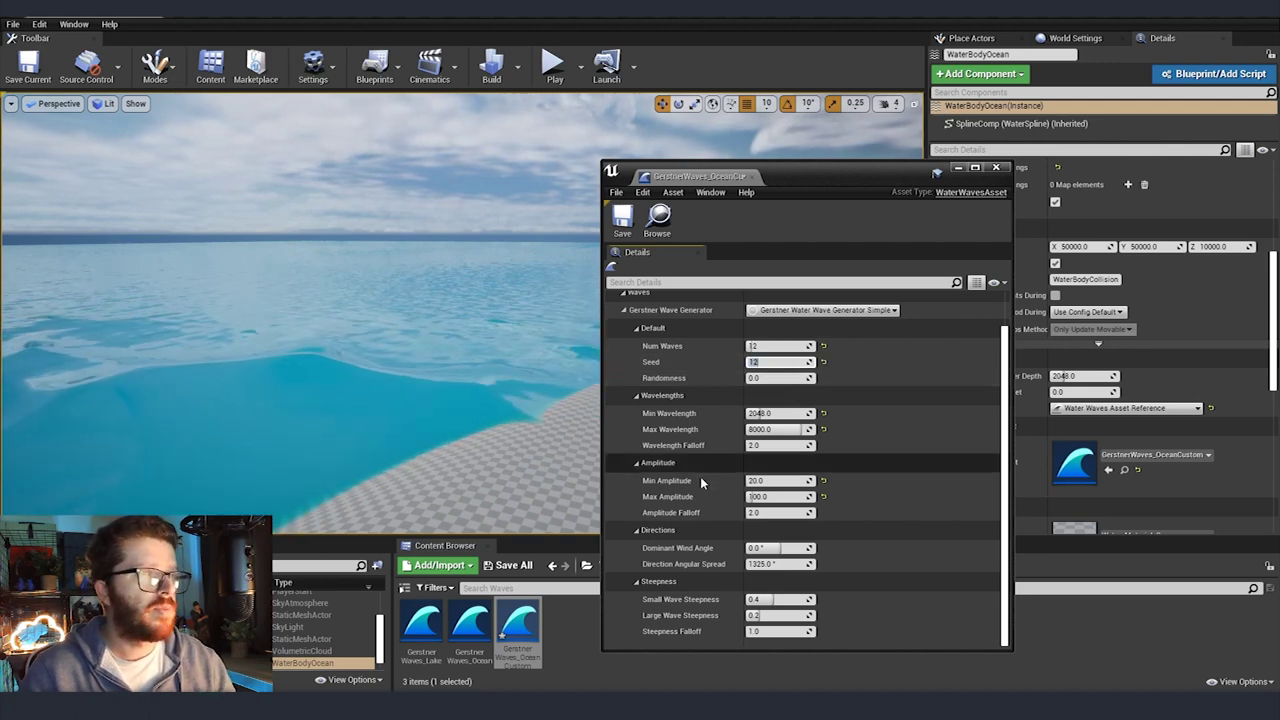
text(3)
key(Return)
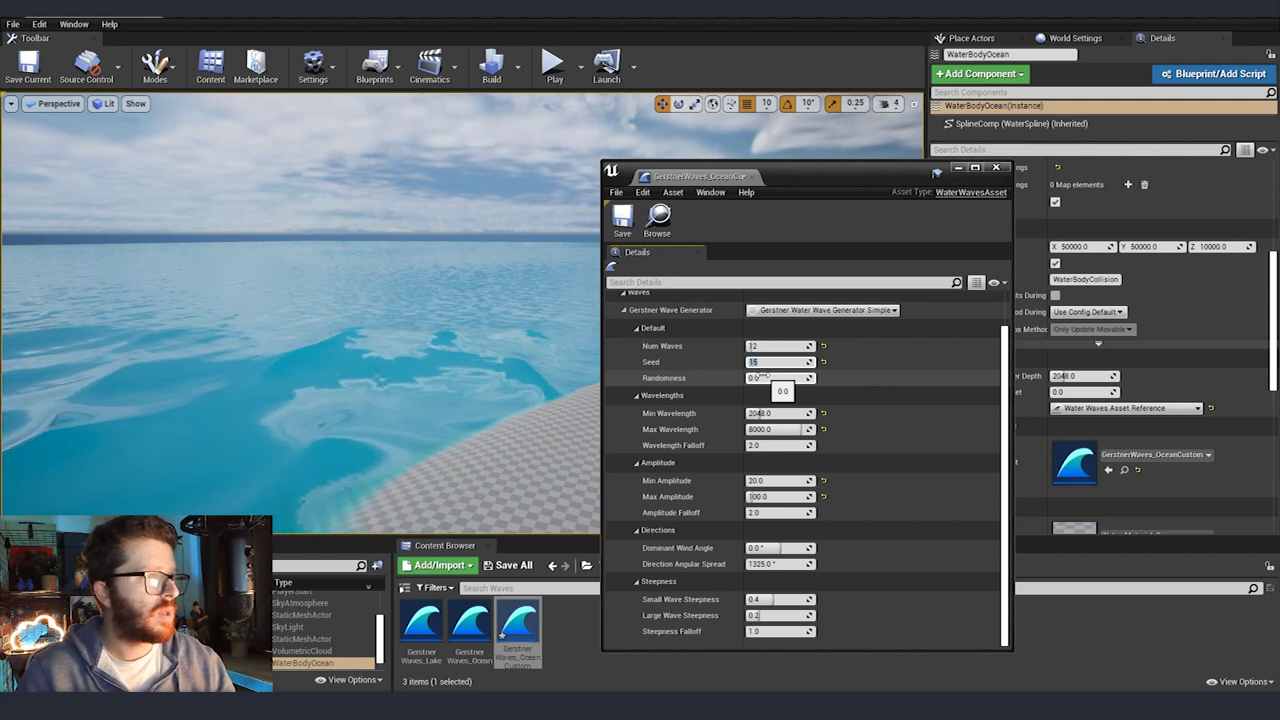
key(Return)
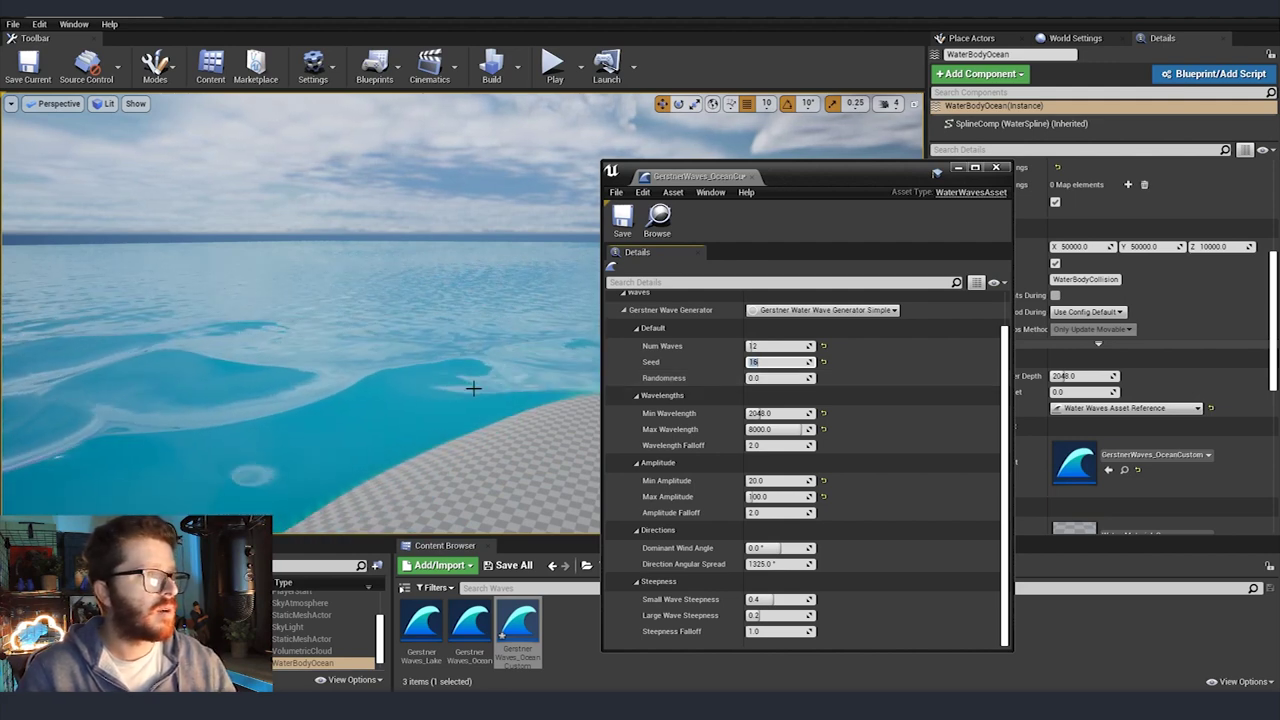